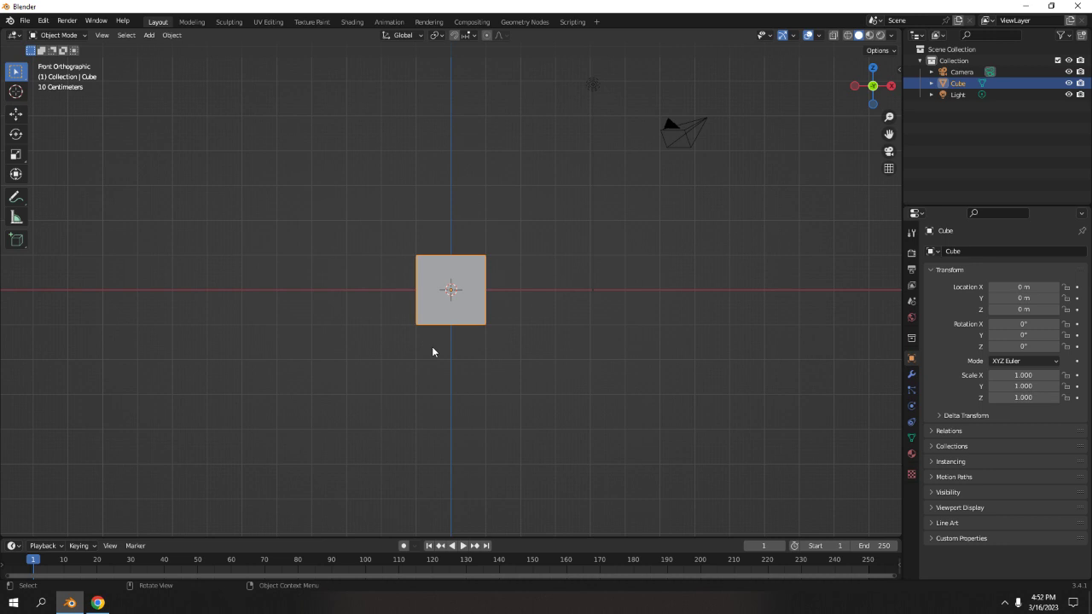
Delete the default cube from the scene.
{"action": "key", "text": "Delete"}
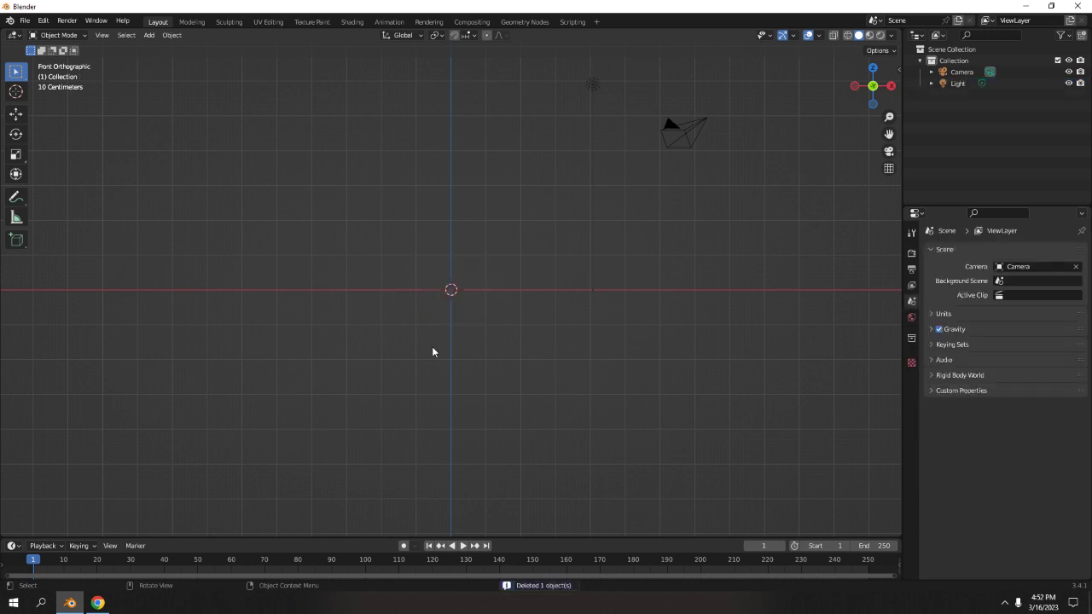
{"action": "key", "text": "n"}
{"action": "left_click_drag", "start_coordinate": [903, 182], "coordinate": [897, 186]}
{"action": "left_click", "coordinate": [889, 188]}
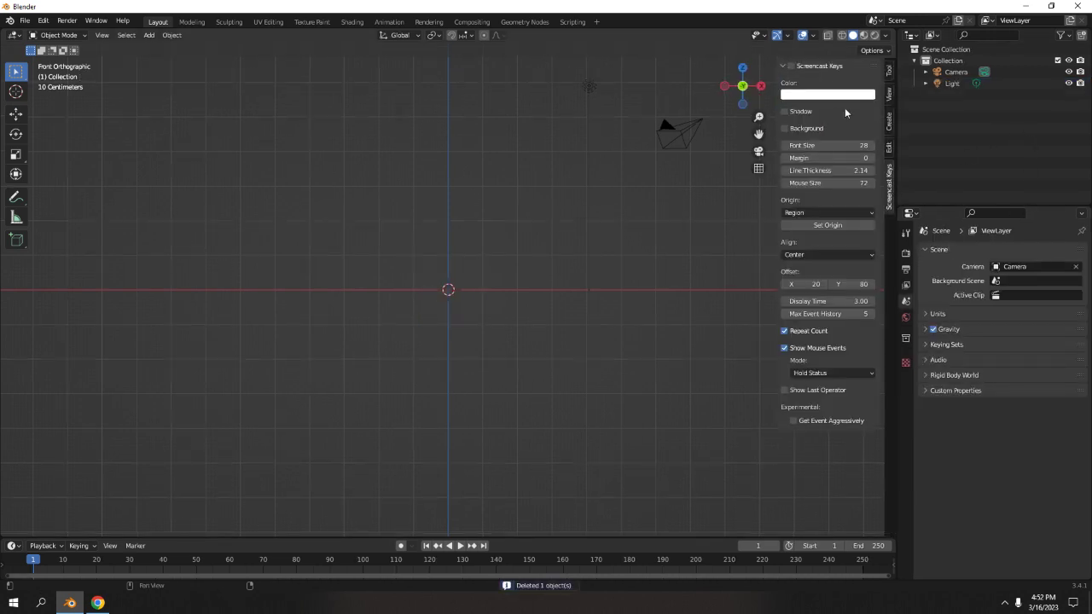
{"action": "left_click", "coordinate": [790, 66]}
{"action": "key", "text": "n"}
{"action": "key", "text": "n"}
{"action": "key", "text": "n"}
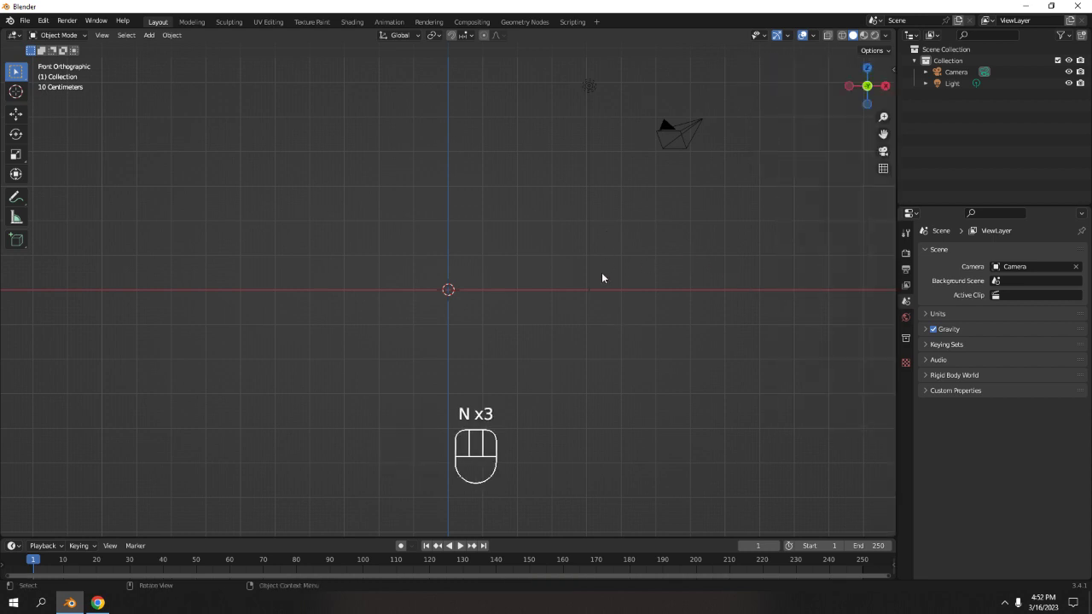
Add a torus mesh at the origin.
{"action": "middle_click_drag", "start_coordinate": [510, 289], "coordinate": [494, 268], "text": "shift"}
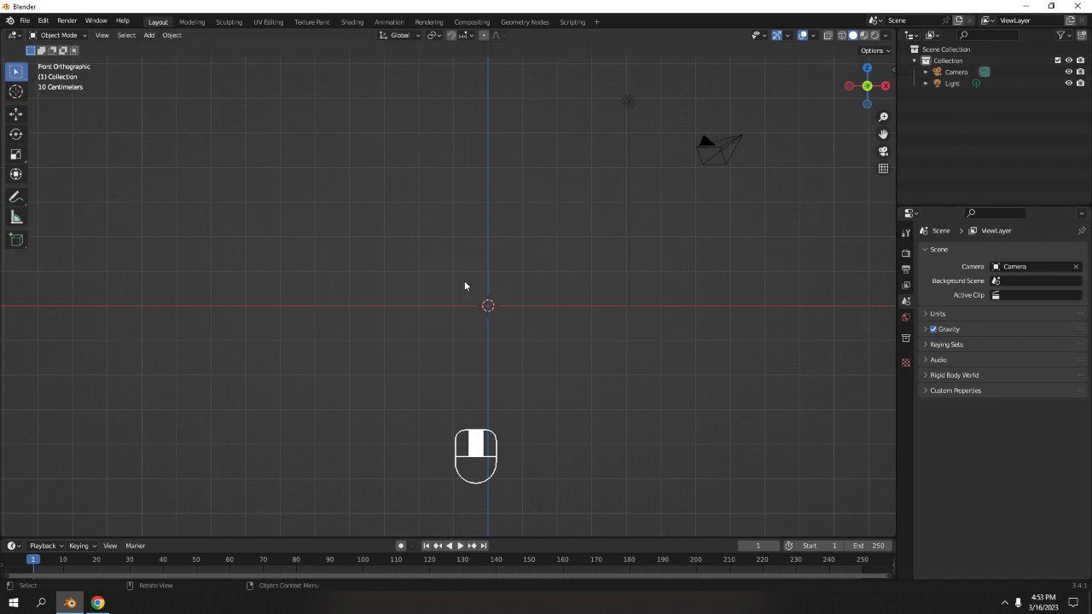
{"action": "key", "text": "shift+a"}
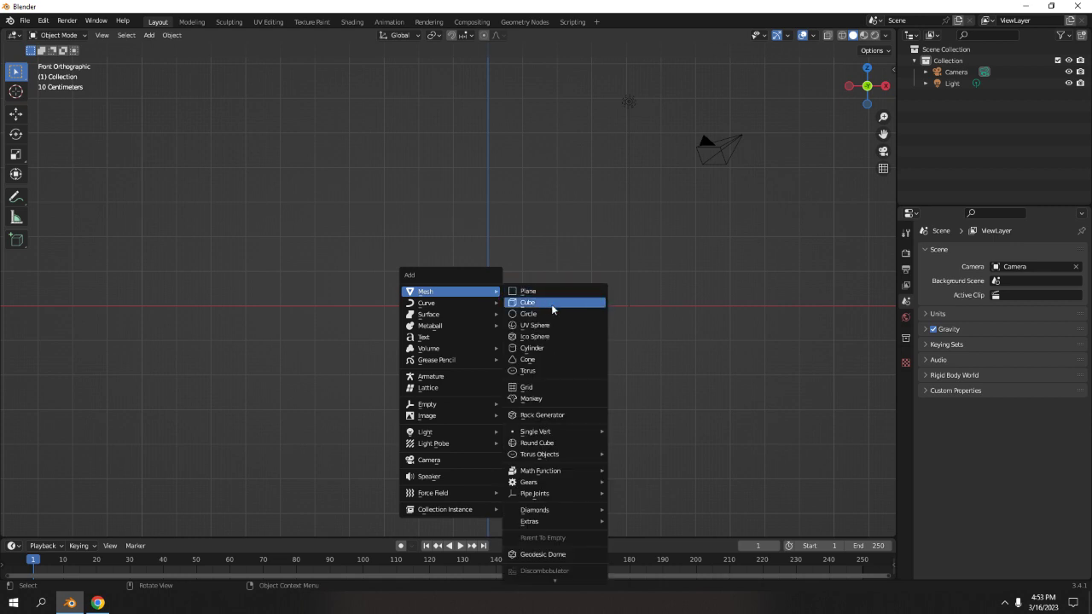
{"action": "left_click", "coordinate": [558, 370]}
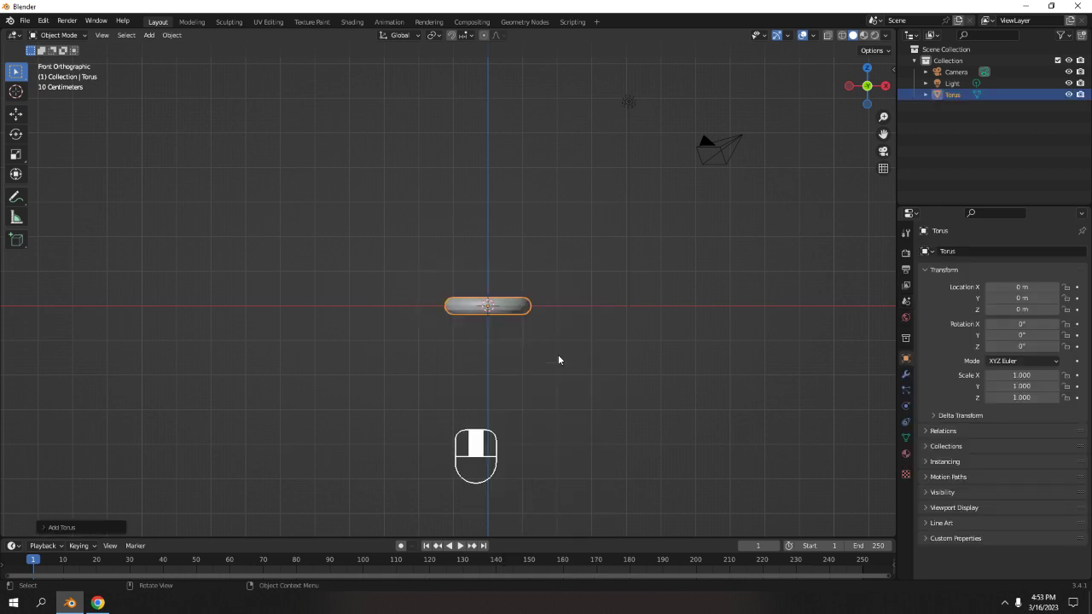
Rotate the torus 90° about the X axis so it faces the front view.
{"action": "middle_click_drag", "start_coordinate": [558, 359], "coordinate": [523, 423]}
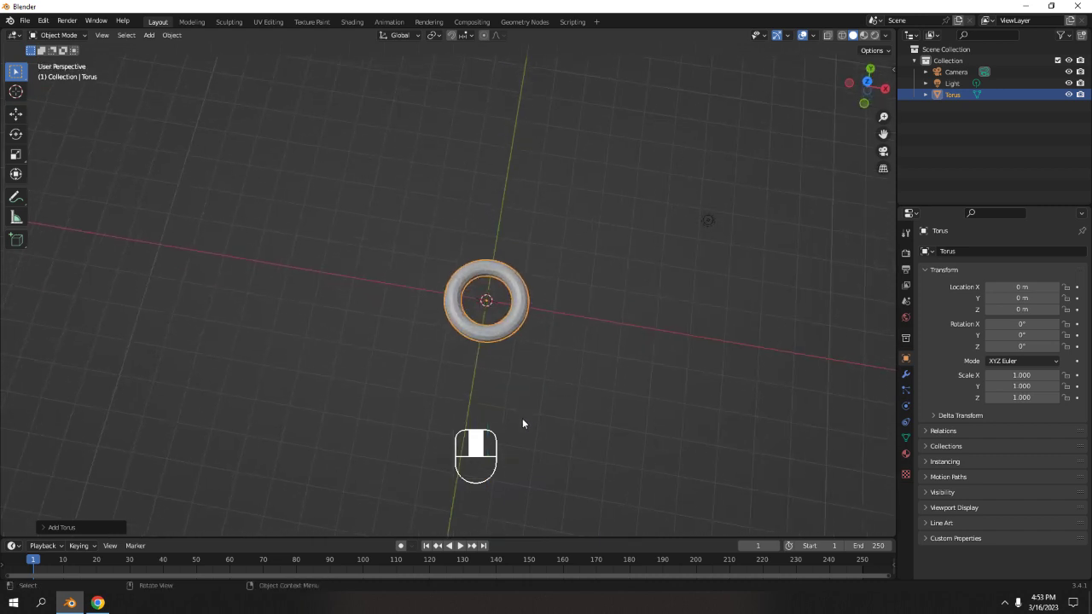
{"action": "key", "text": "KP_1"}
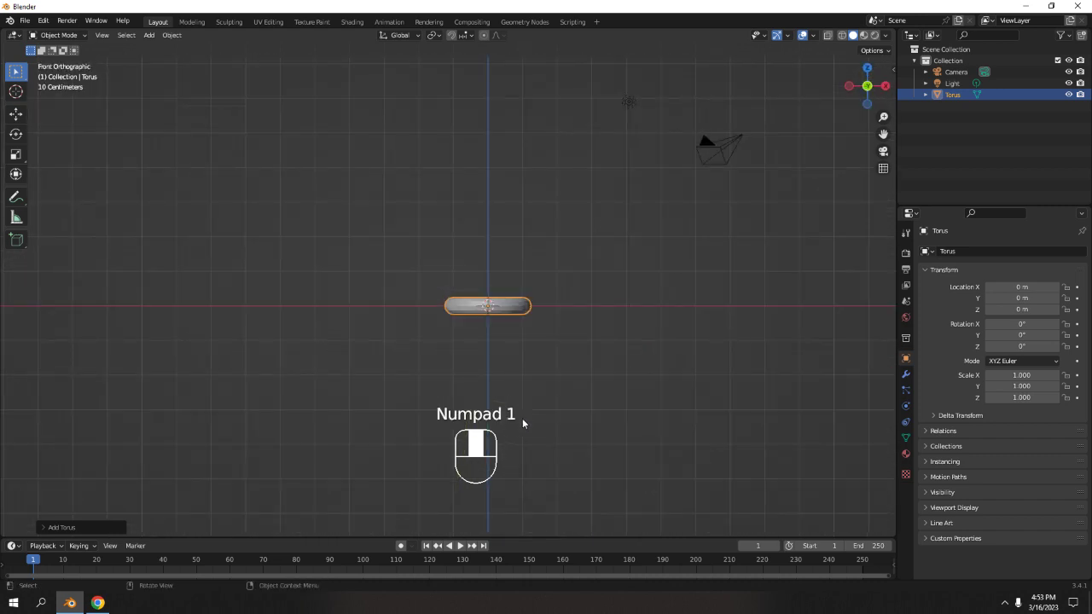
{"action": "left_click", "coordinate": [597, 314]}
{"action": "left_click", "coordinate": [519, 301]}
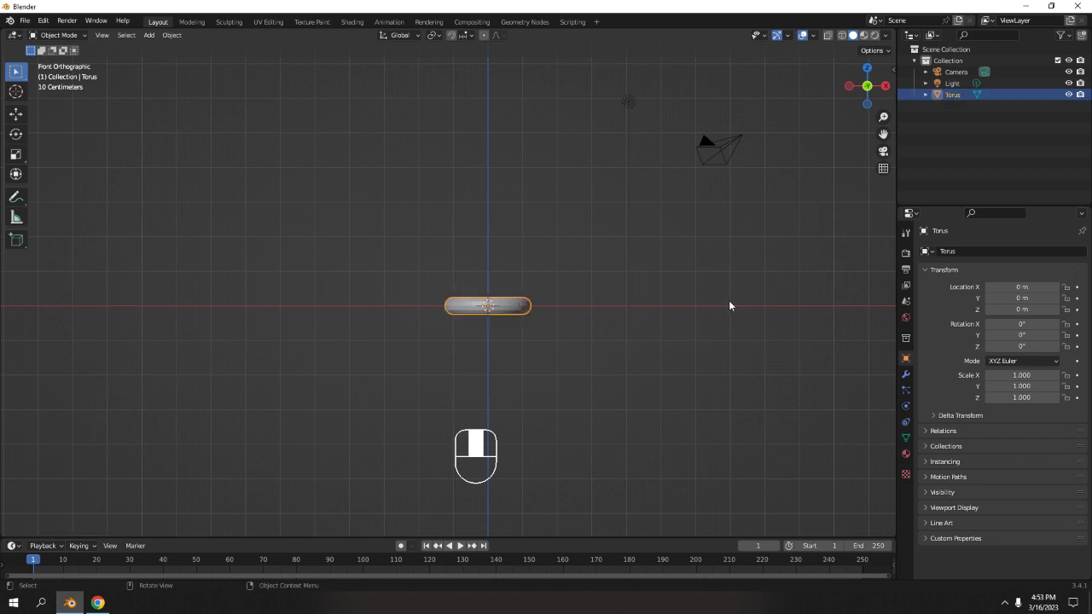
{"action": "type", "text": "rx"}
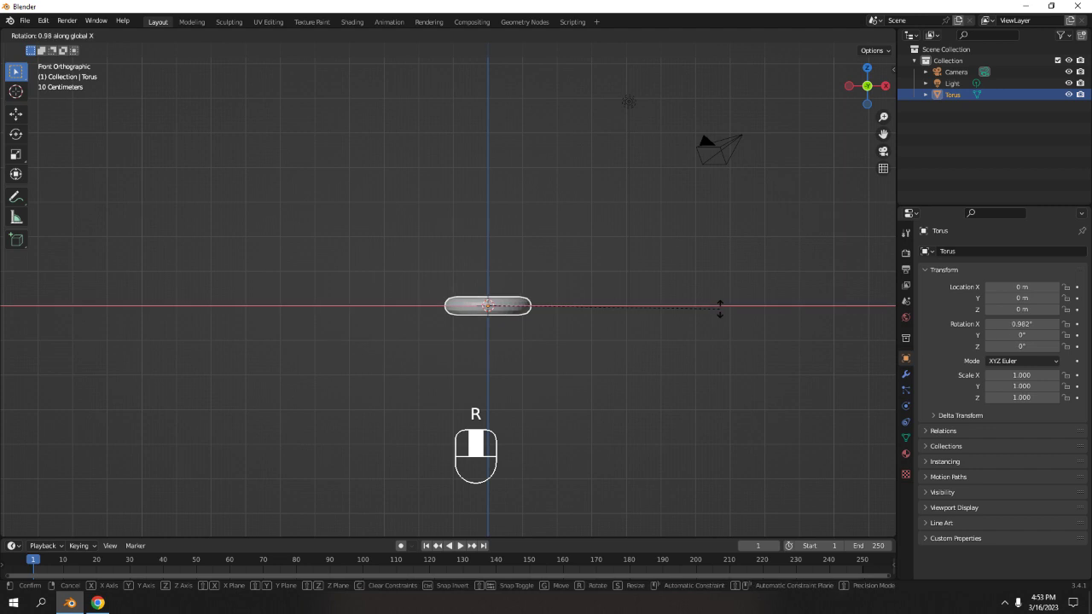
{"action": "type", "text": "90"}
{"action": "left_click", "coordinate": [720, 309]}
{"action": "scroll", "coordinate": [512, 317], "scroll_direction": "down", "scroll_amount": 2}
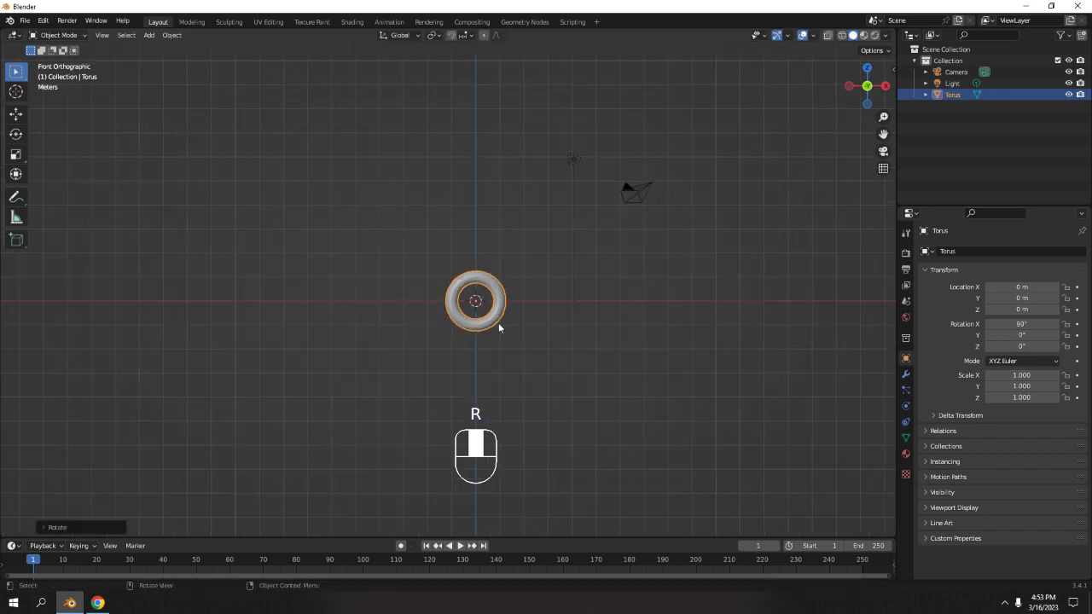
{"action": "scroll", "coordinate": [498, 323], "scroll_direction": "up", "scroll_amount": 4}
{"action": "key", "text": "alt+a"}
{"action": "key", "text": "shift+a"}
{"action": "mouse_move", "coordinate": [660, 271]}
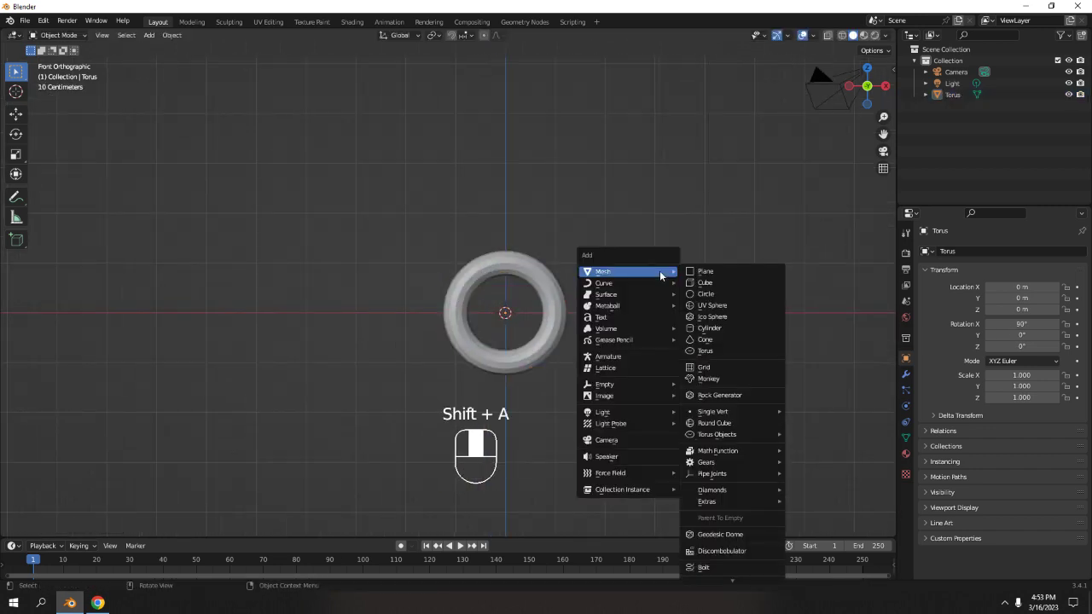
{"action": "left_click", "coordinate": [722, 332]}
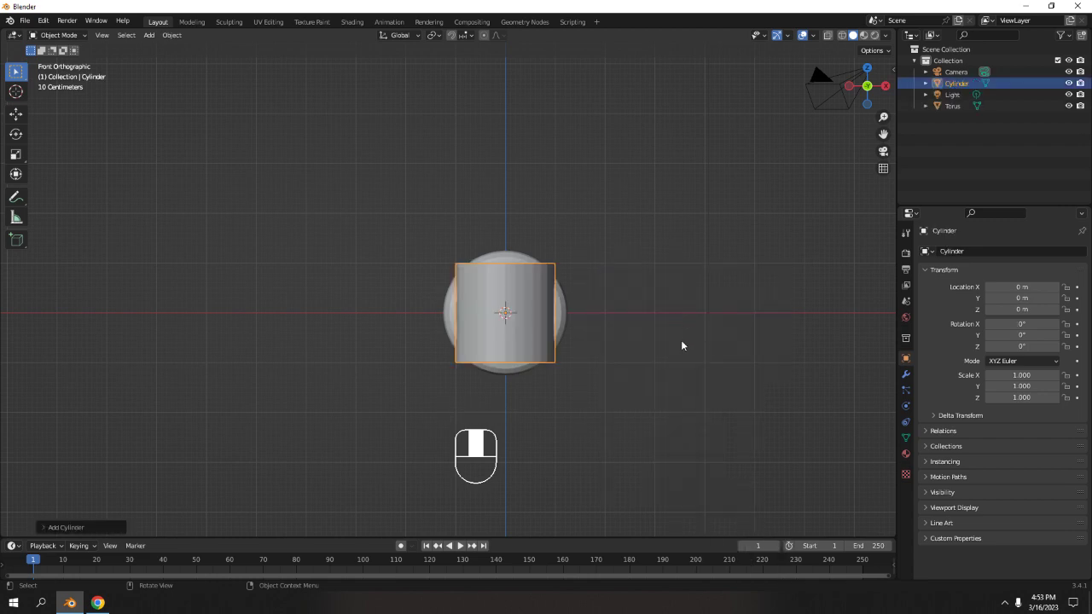
{"action": "middle_click_drag", "start_coordinate": [681, 346], "coordinate": [681, 266], "text": "shift"}
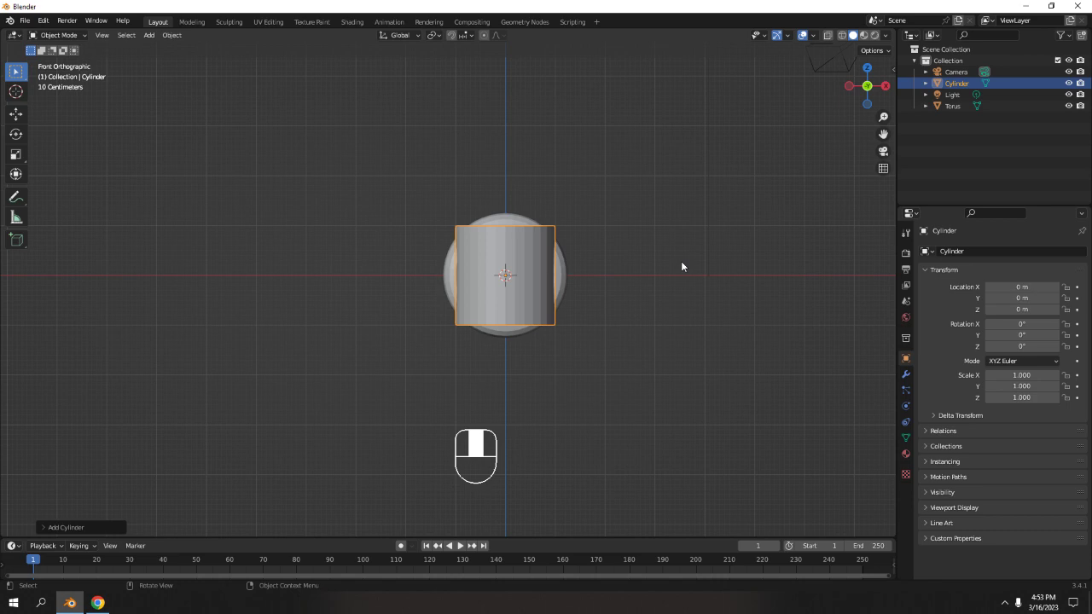
{"action": "key", "text": "r"}
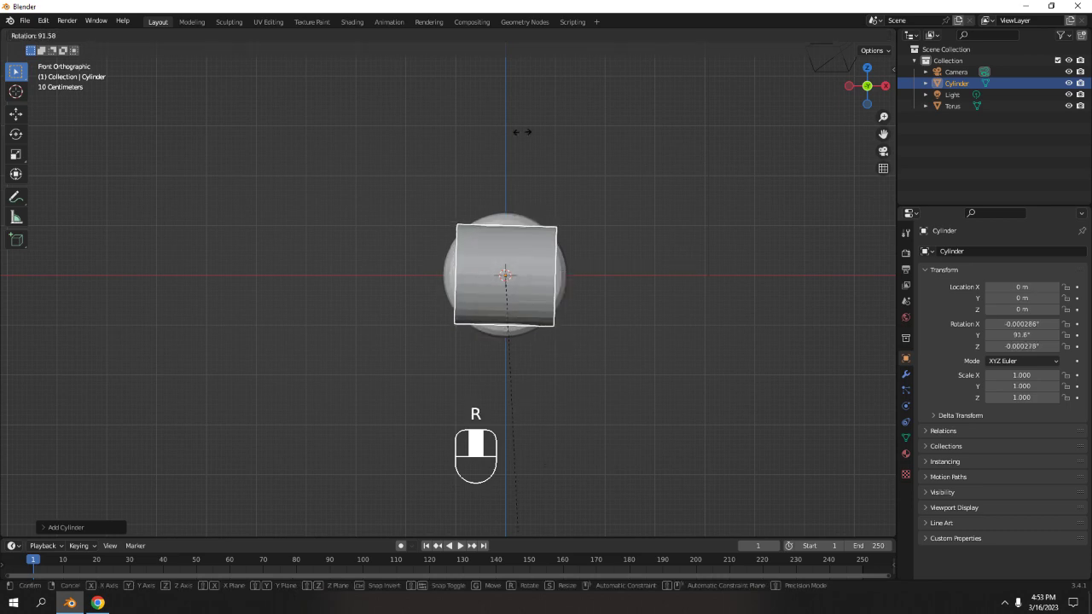
{"action": "left_click", "coordinate": [510, 171]}
{"action": "key", "text": "g"}
{"action": "left_click", "coordinate": [401, 170]}
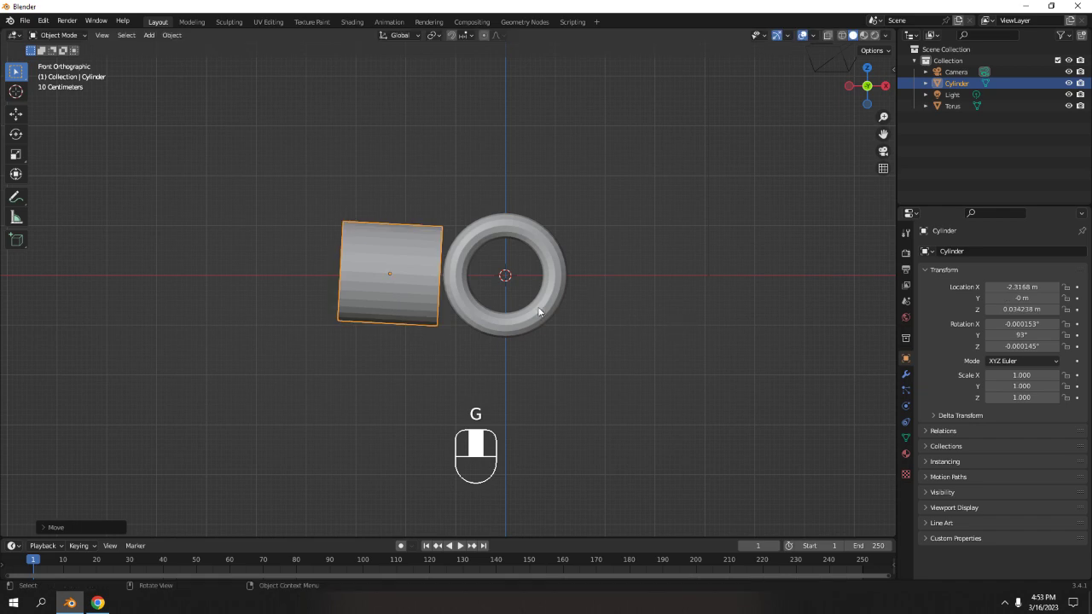
{"action": "key", "text": "ctrl+z"}
{"action": "key", "text": "ctrl+z"}
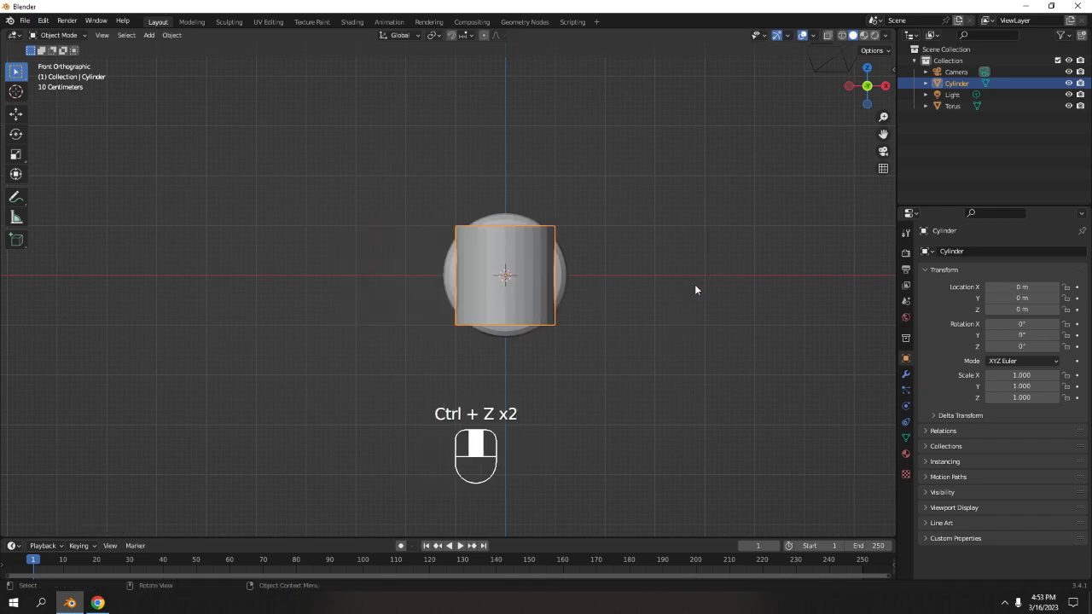
{"action": "key", "text": "ctrl+z"}
Add a cylinder mesh at the origin.
{"action": "key", "text": "shift+a"}
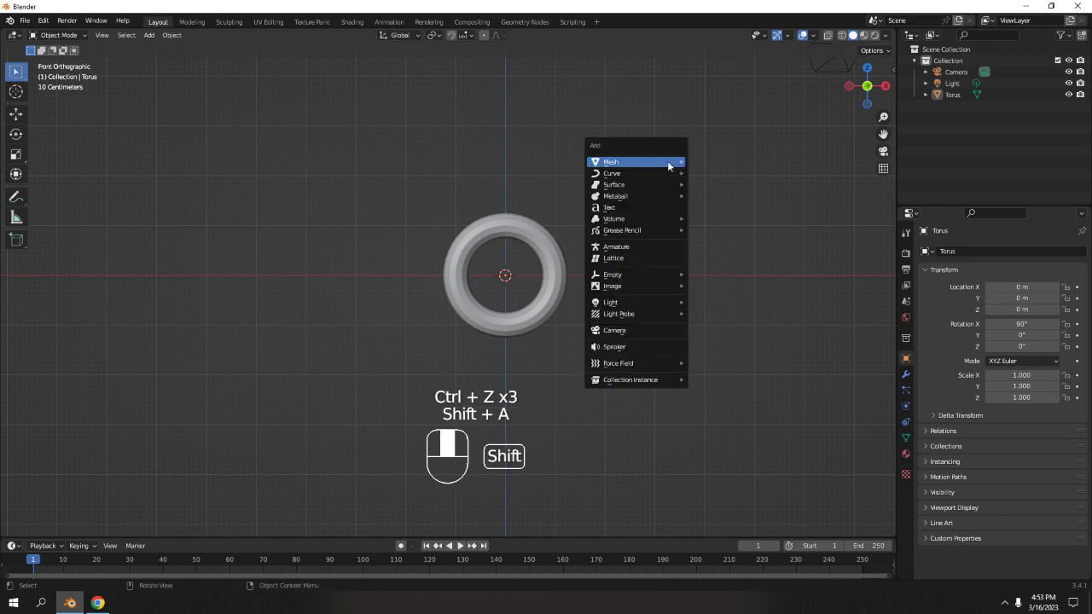
{"action": "mouse_move", "coordinate": [667, 161]}
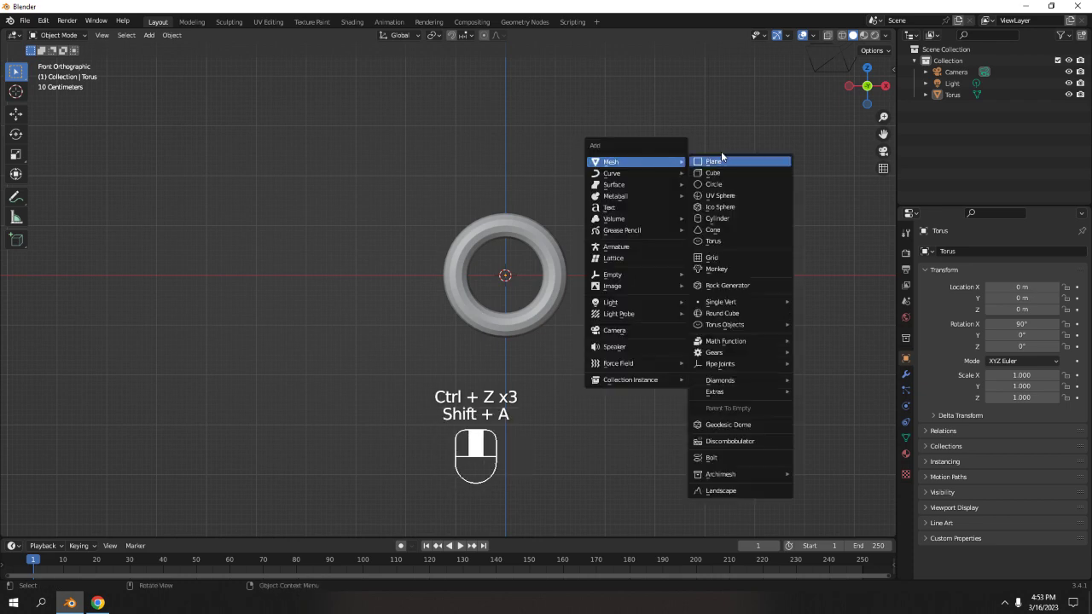
{"action": "left_click", "coordinate": [716, 218]}
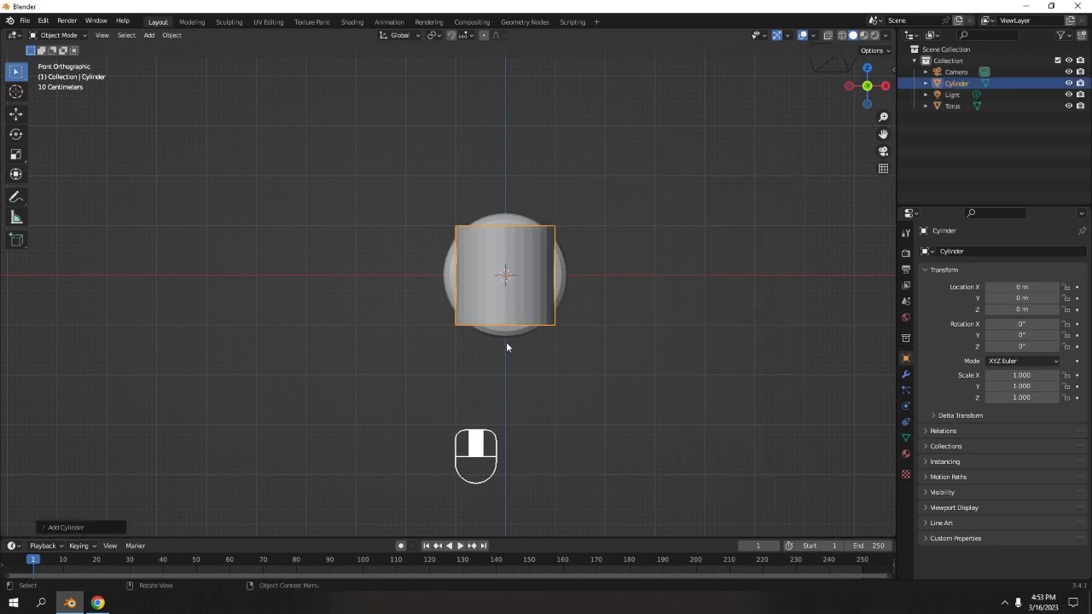
Scale the cylinder to about 0.344 in X and Y while keeping its Z height.
{"action": "middle_click_drag", "start_coordinate": [621, 273], "coordinate": [557, 356], "text": "shift"}
{"action": "scroll", "coordinate": [618, 197], "scroll_direction": "up", "scroll_amount": 2}
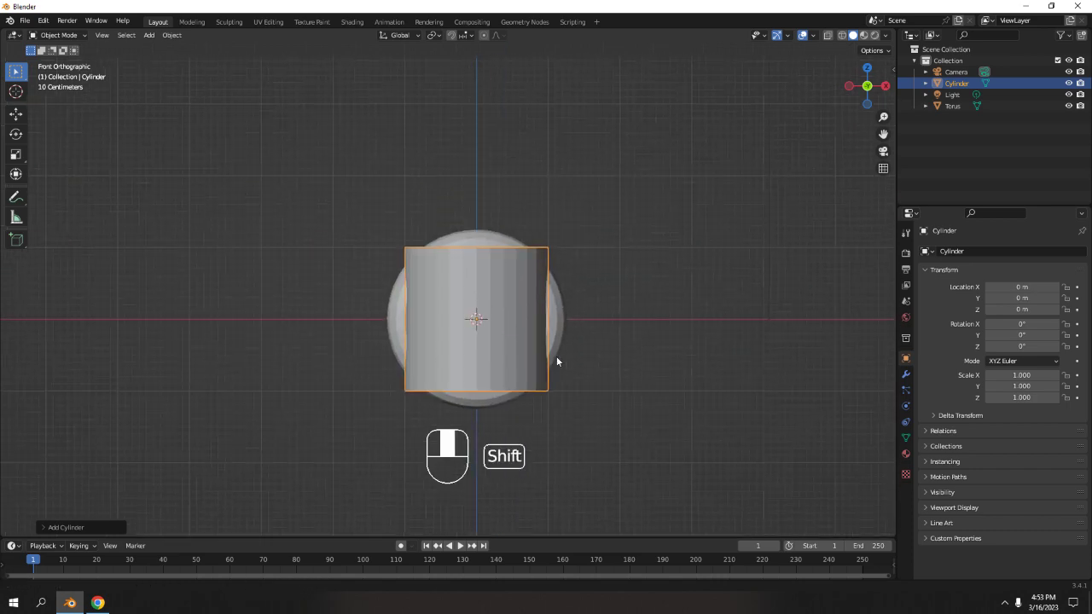
{"action": "middle_click_drag", "start_coordinate": [597, 324], "coordinate": [565, 194], "text": "shift"}
{"action": "scroll", "coordinate": [616, 279], "scroll_direction": "down", "scroll_amount": 3}
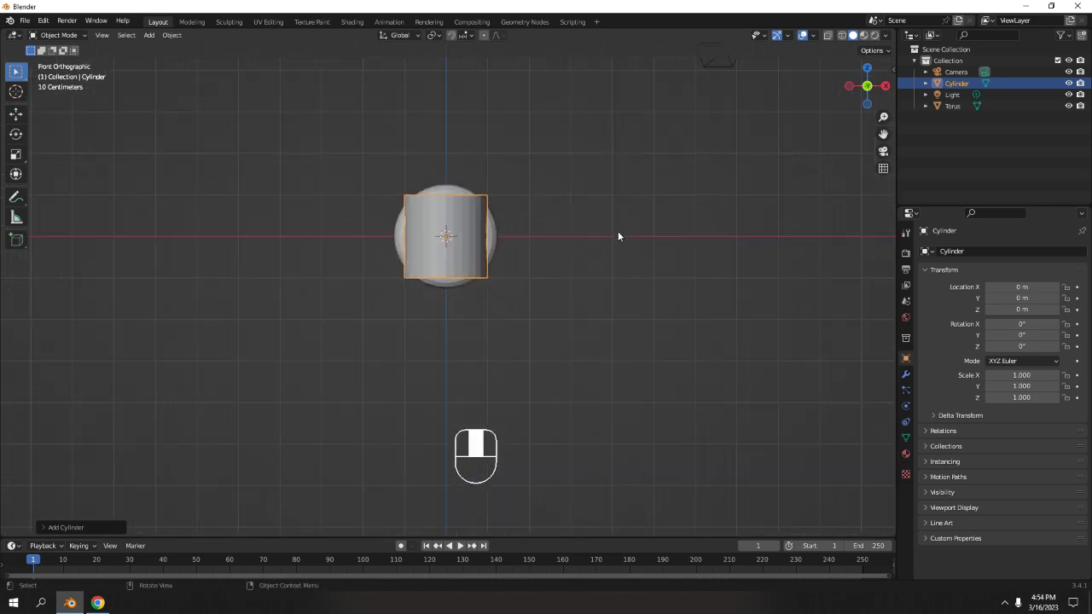
{"action": "key", "text": "s"}
{"action": "key", "text": "shift+z"}
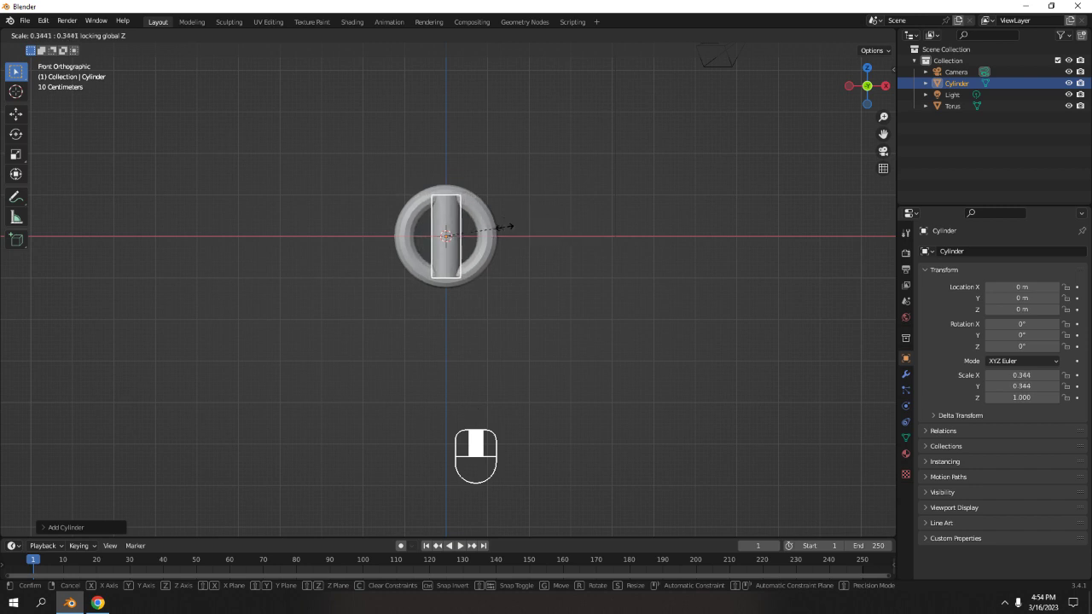
{"action": "left_click", "coordinate": [505, 226]}
Move the cylinder down along Z to about -2.45 m, below the torus.
{"action": "key", "text": "g"}
{"action": "key", "text": "z"}
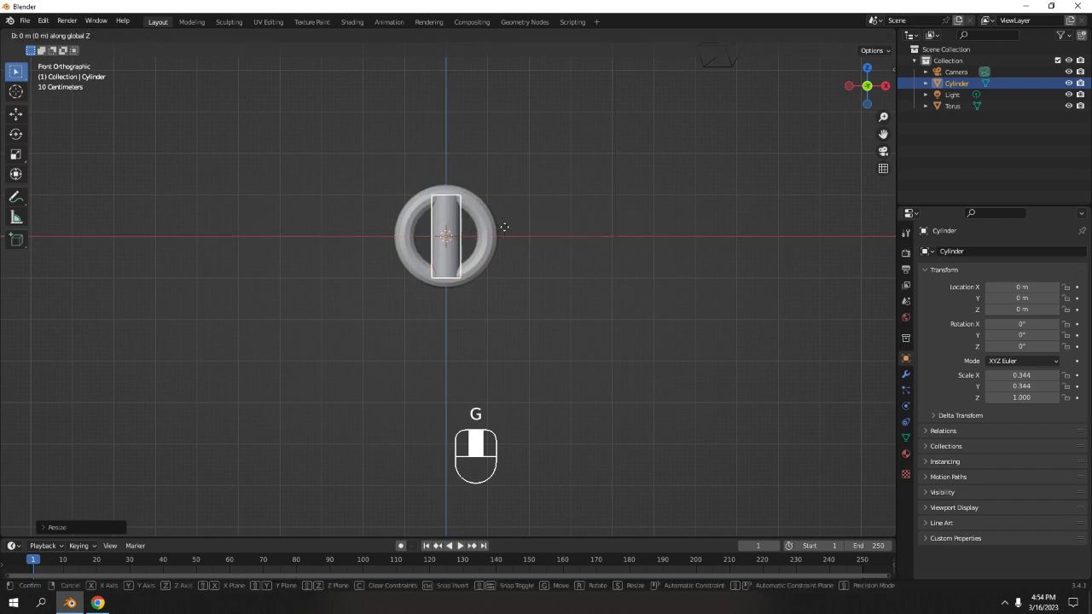
{"action": "left_click", "coordinate": [524, 327]}
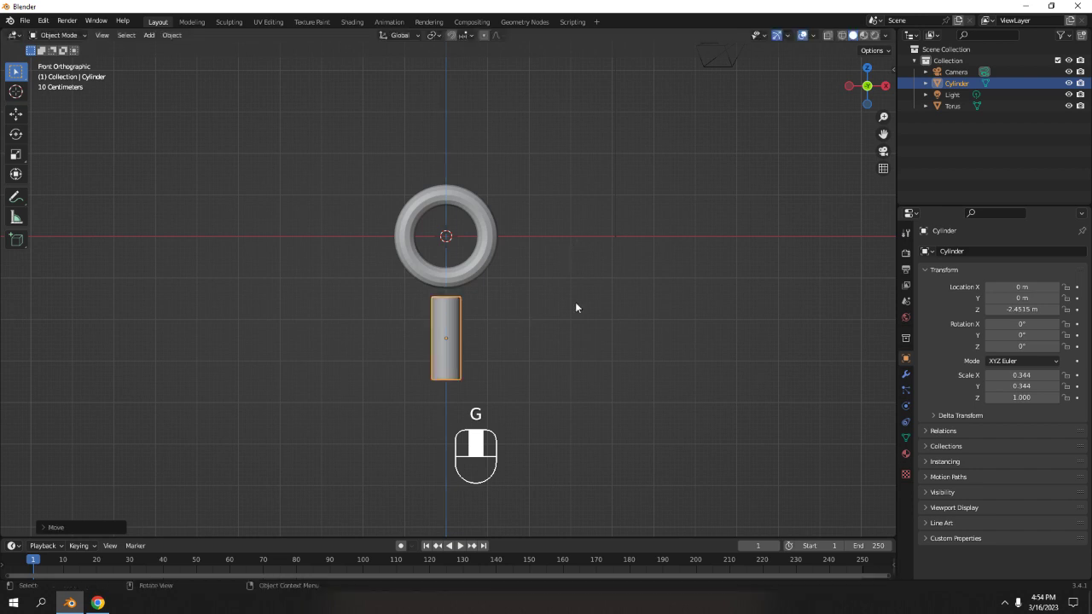
Add a second cylinder and move it up-left of the torus, to about X -3.45 m, Z 1.03 m.
{"action": "middle_click_drag", "start_coordinate": [560, 333], "coordinate": [563, 282]}
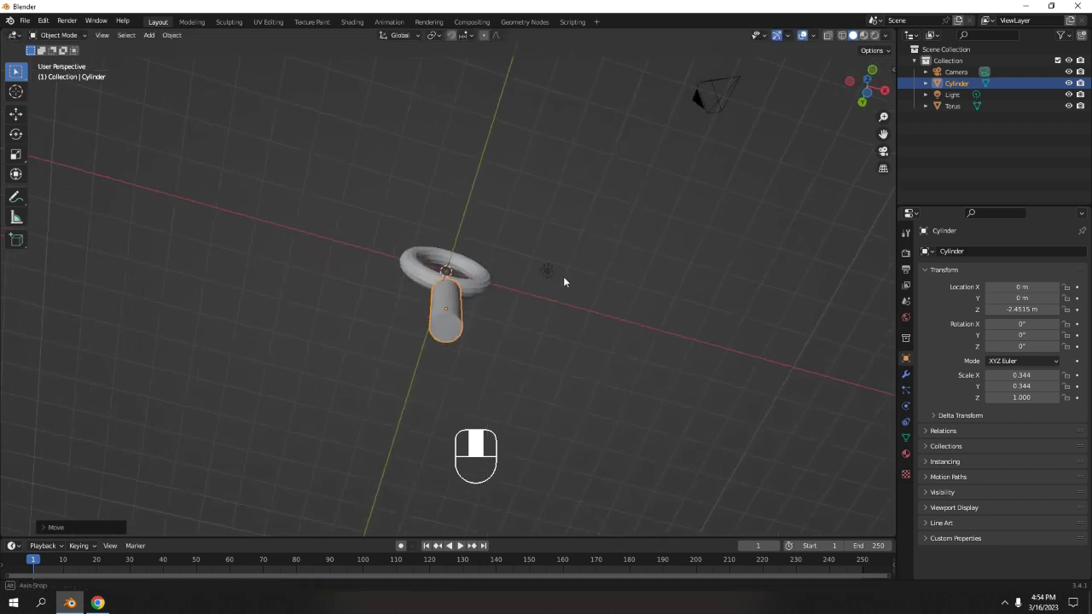
{"action": "scroll", "coordinate": [554, 292], "scroll_direction": "up", "scroll_amount": 4}
{"action": "middle_click_drag", "start_coordinate": [505, 337], "coordinate": [521, 254], "text": "shift"}
{"action": "scroll", "coordinate": [538, 330], "scroll_direction": "down", "scroll_amount": 3}
{"action": "scroll", "coordinate": [601, 369], "scroll_direction": "down", "scroll_amount": 3}
{"action": "left_click", "coordinate": [542, 292]}
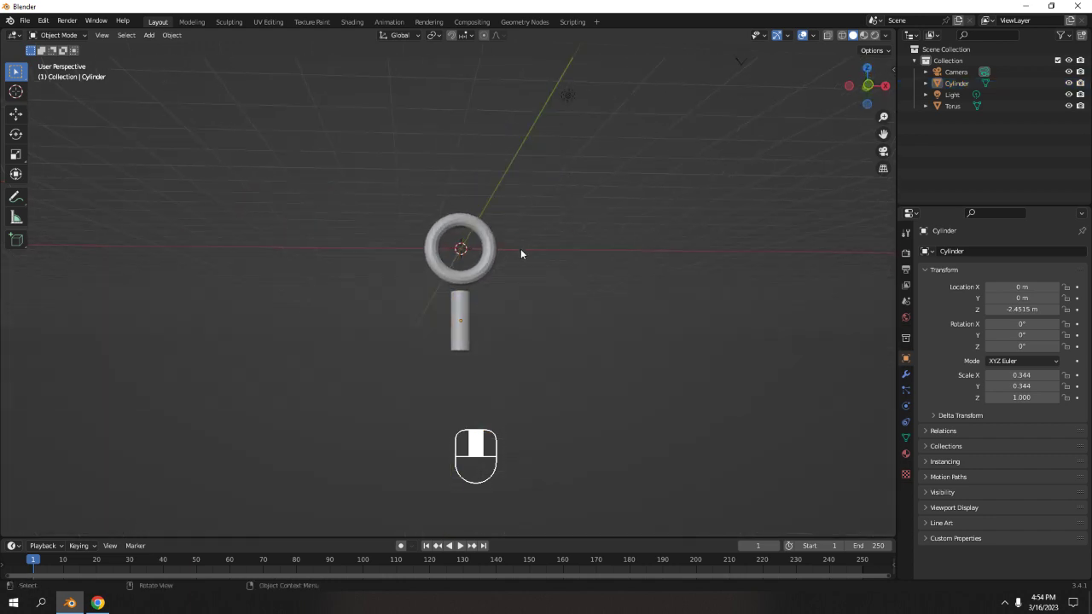
{"action": "key", "text": "KP_1"}
{"action": "key", "text": "shift+a"}
{"action": "mouse_move", "coordinate": [520, 250]}
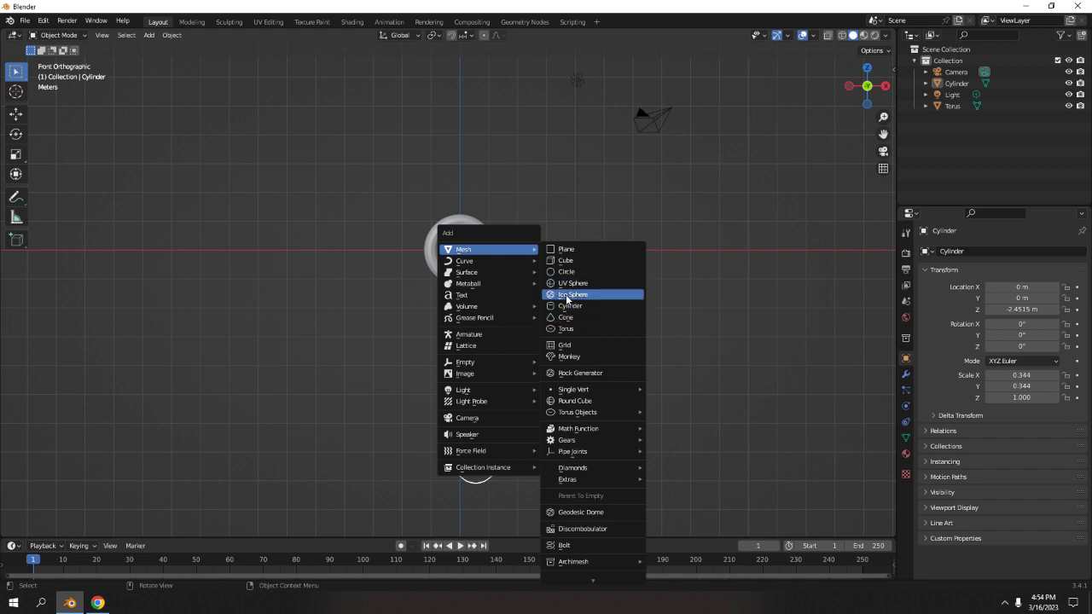
{"action": "left_click", "coordinate": [570, 306]}
{"action": "key", "text": "g"}
{"action": "left_click", "coordinate": [447, 260]}
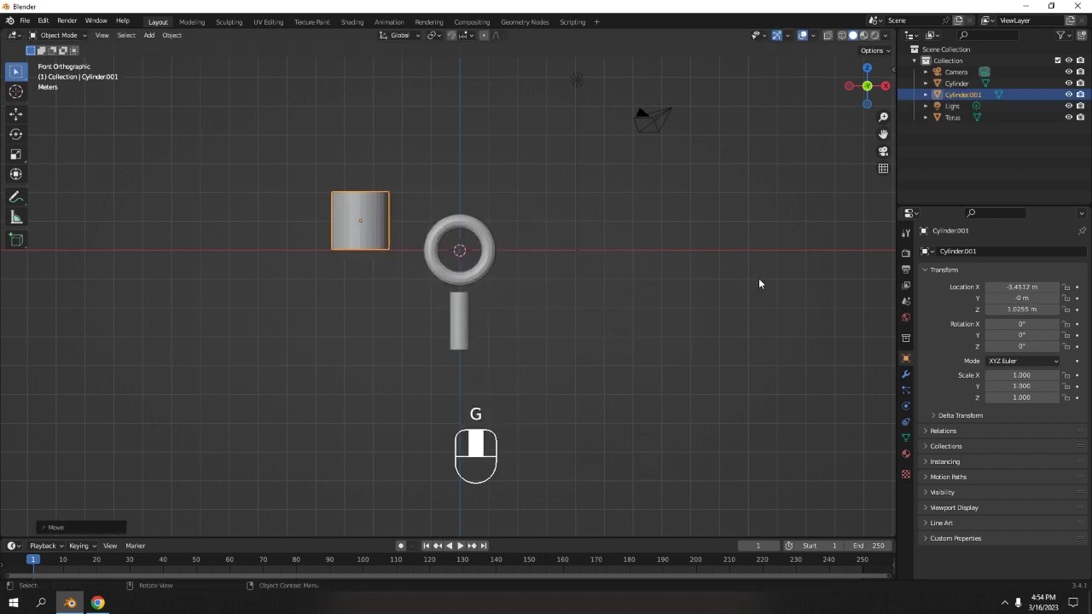
{"action": "key", "text": "s"}
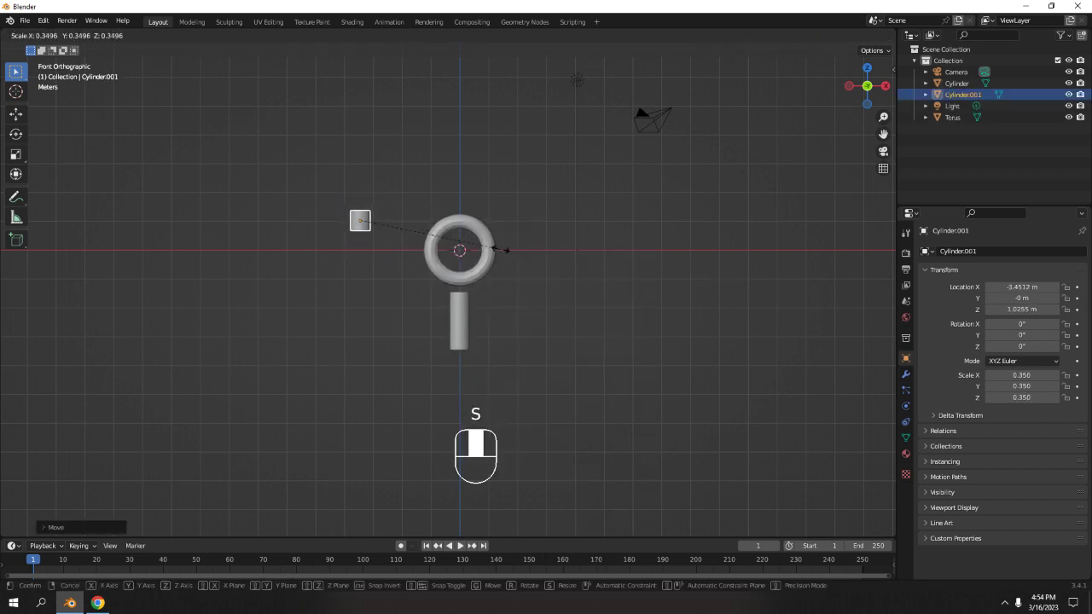
{"action": "left_click", "coordinate": [513, 253]}
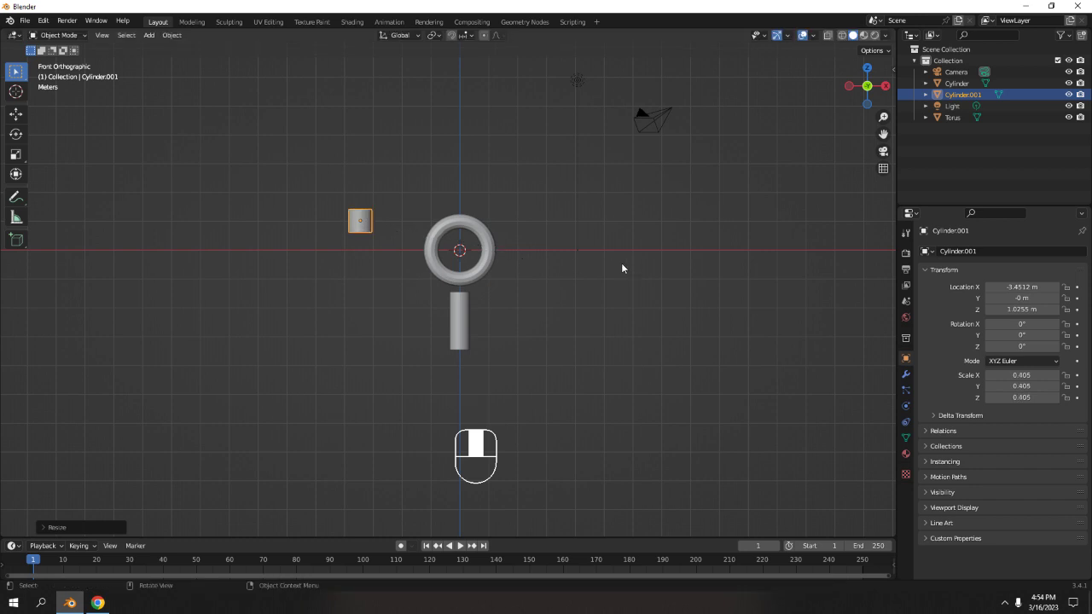
{"action": "key", "text": "ctrl+z"}
Scale the second cylinder to about 0.32 in X and Y while keeping its Z height, then deselect it.
{"action": "key", "text": "s"}
{"action": "key", "text": "shift+z"}
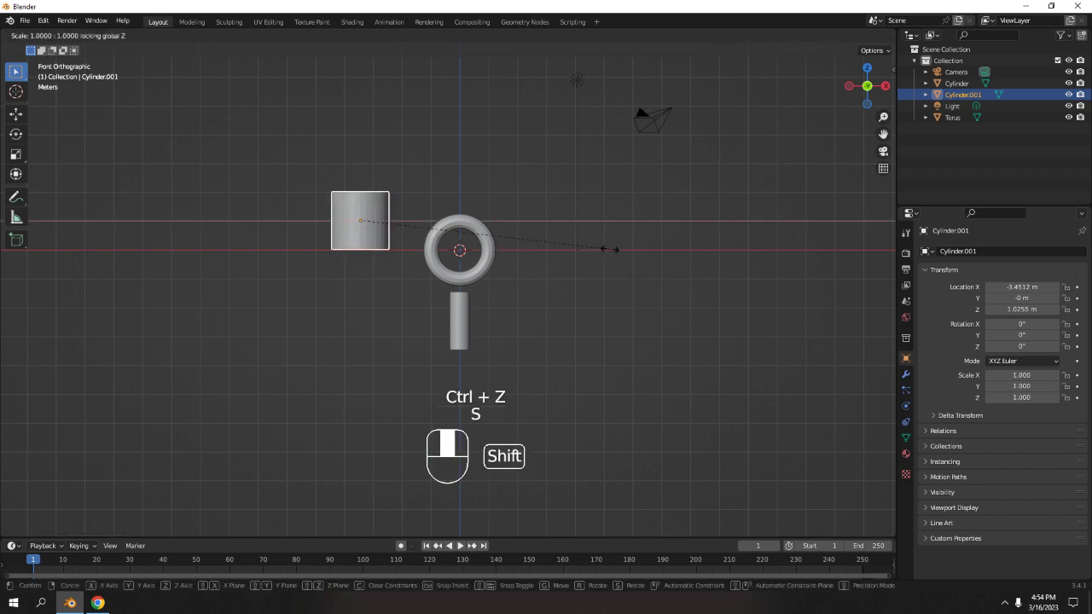
{"action": "left_click", "coordinate": [443, 224]}
{"action": "middle_click_drag", "start_coordinate": [423, 165], "coordinate": [442, 203]}
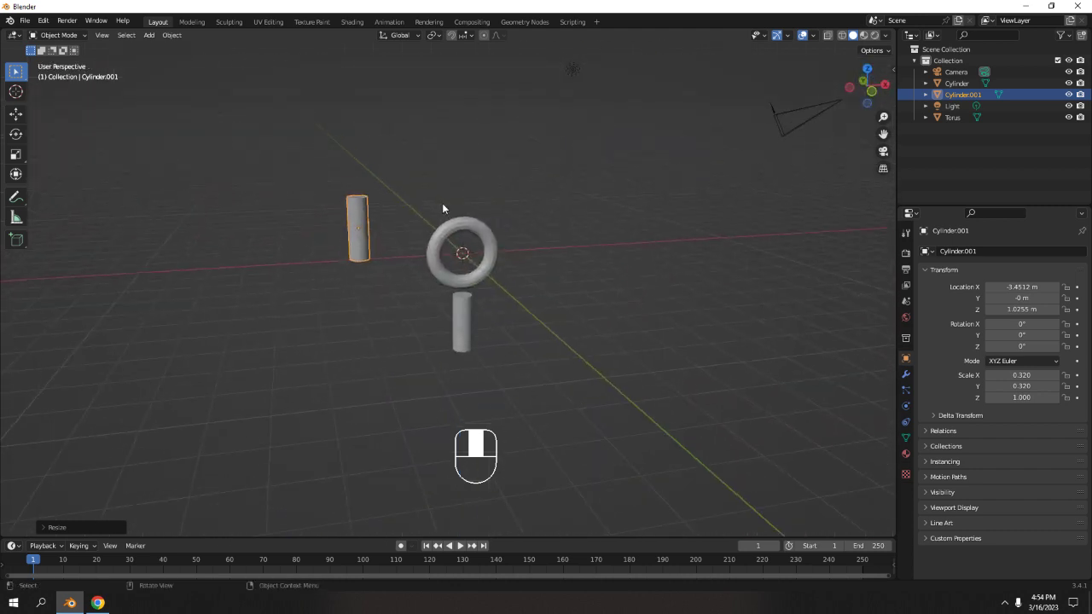
{"action": "key", "text": "KP_1"}
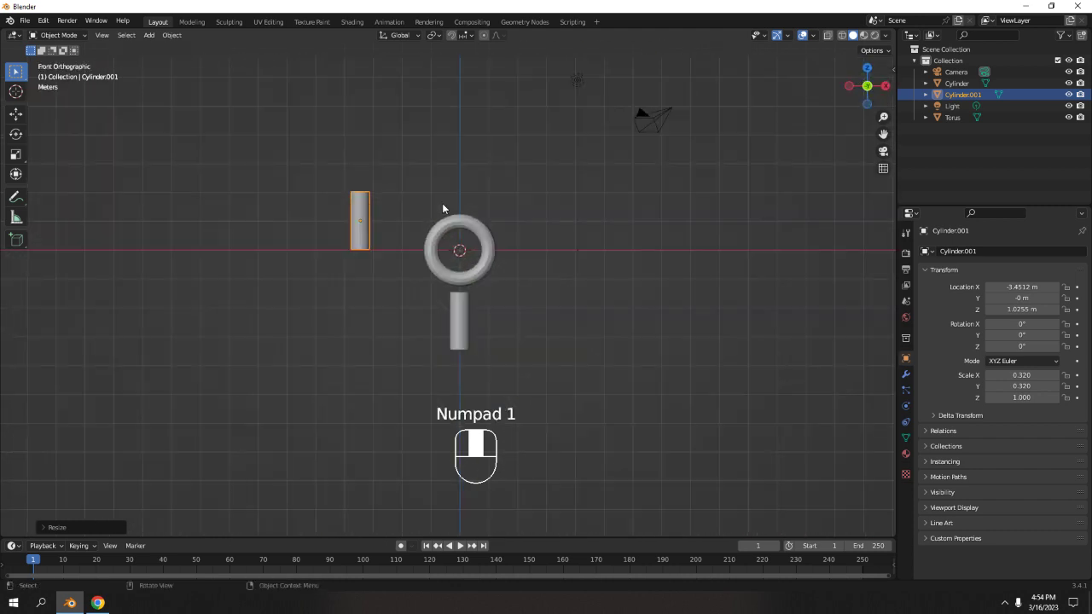
{"action": "left_click", "coordinate": [379, 187]}
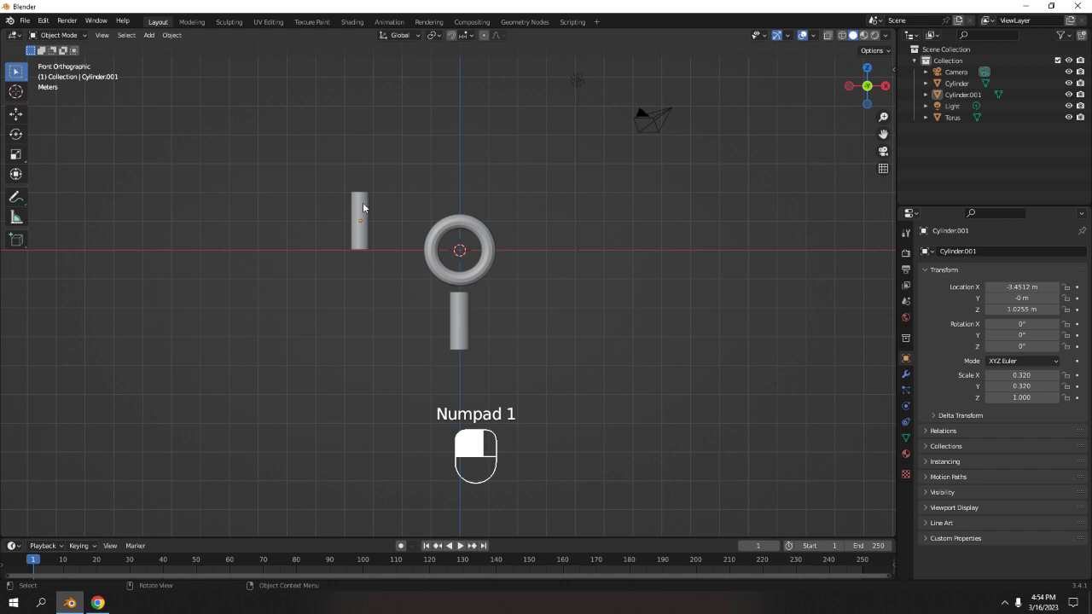
Delete the second cylinder beside the torus.
{"action": "left_click", "coordinate": [367, 220]}
{"action": "key", "text": "Delete"}
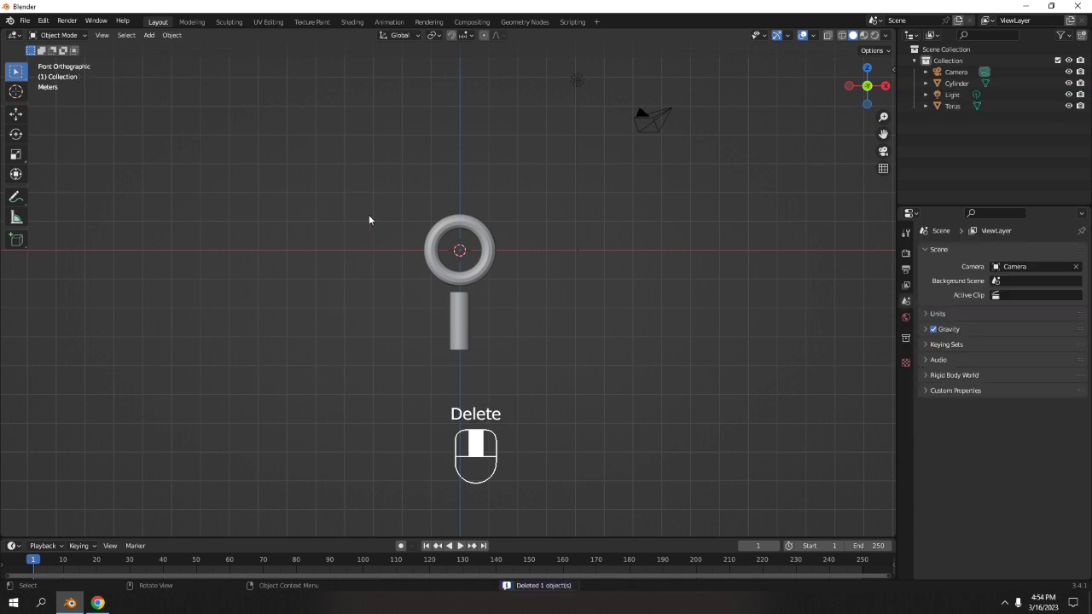
Select the remaining cylinder and scale it to about 0.243 in X and Y while keeping its Z height.
{"action": "left_click", "coordinate": [462, 322]}
{"action": "scroll", "coordinate": [524, 306], "scroll_direction": "up", "scroll_amount": 4}
{"action": "middle_click_drag", "start_coordinate": [524, 306], "coordinate": [403, 276]}
{"action": "key", "text": "KP_1"}
{"action": "key", "text": "KP_3"}
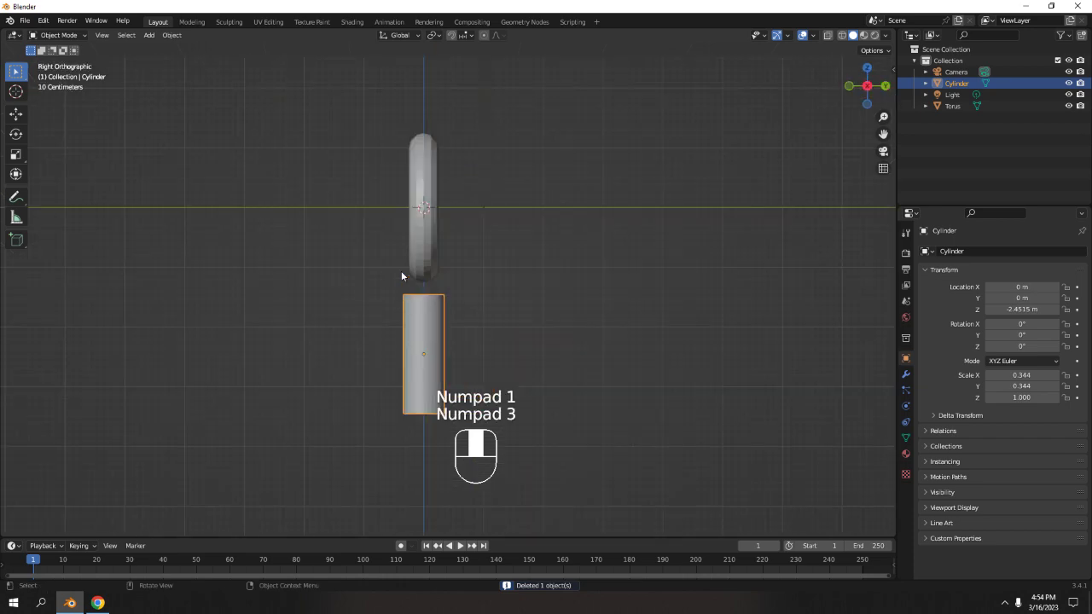
{"action": "scroll", "coordinate": [402, 272], "scroll_direction": "up", "scroll_amount": 2}
{"action": "middle_click_drag", "start_coordinate": [424, 314], "coordinate": [427, 302], "text": "shift"}
{"action": "scroll", "coordinate": [495, 331], "scroll_direction": "down", "scroll_amount": 2}
{"action": "middle_click_drag", "start_coordinate": [513, 323], "coordinate": [531, 239], "text": "shift"}
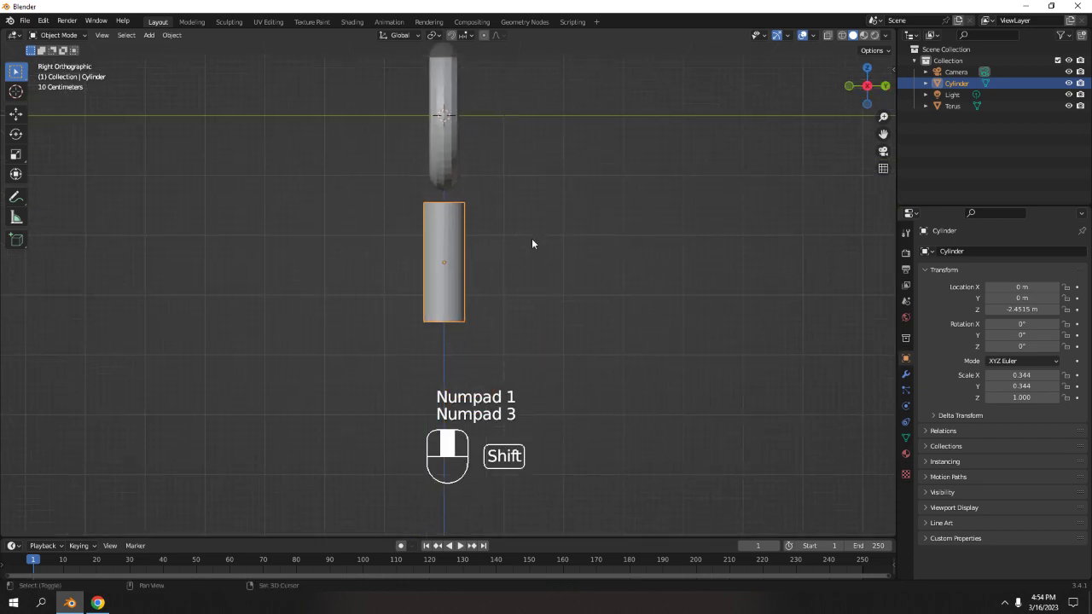
{"action": "key", "text": "s"}
{"action": "key", "text": "shift+z"}
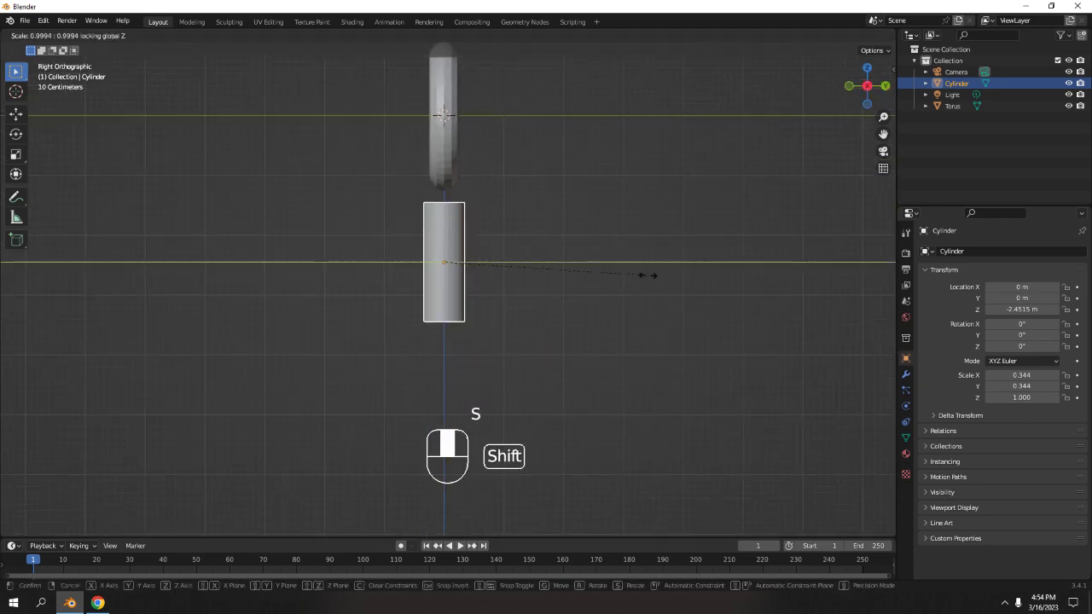
{"action": "left_click", "coordinate": [587, 249]}
In Edit Mode, move the cylinder's bottom face downward to lengthen the cylinder.
{"action": "scroll", "coordinate": [371, 232], "scroll_direction": "down", "scroll_amount": 1}
{"action": "middle_click_drag", "start_coordinate": [371, 226], "coordinate": [498, 225]}
{"action": "key", "text": "Tab"}
{"action": "middle_click_drag", "start_coordinate": [485, 293], "coordinate": [465, 294]}
{"action": "key", "text": "3"}
{"action": "left_click", "coordinate": [463, 294]}
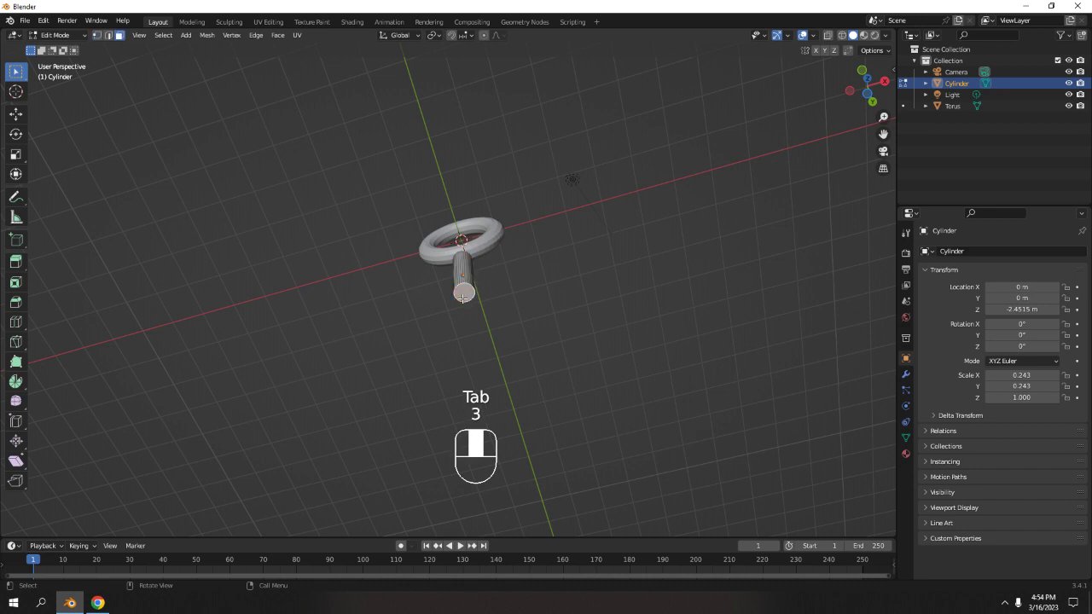
{"action": "key", "text": "KP_1"}
{"action": "scroll", "coordinate": [470, 302], "scroll_direction": "down", "scroll_amount": 3}
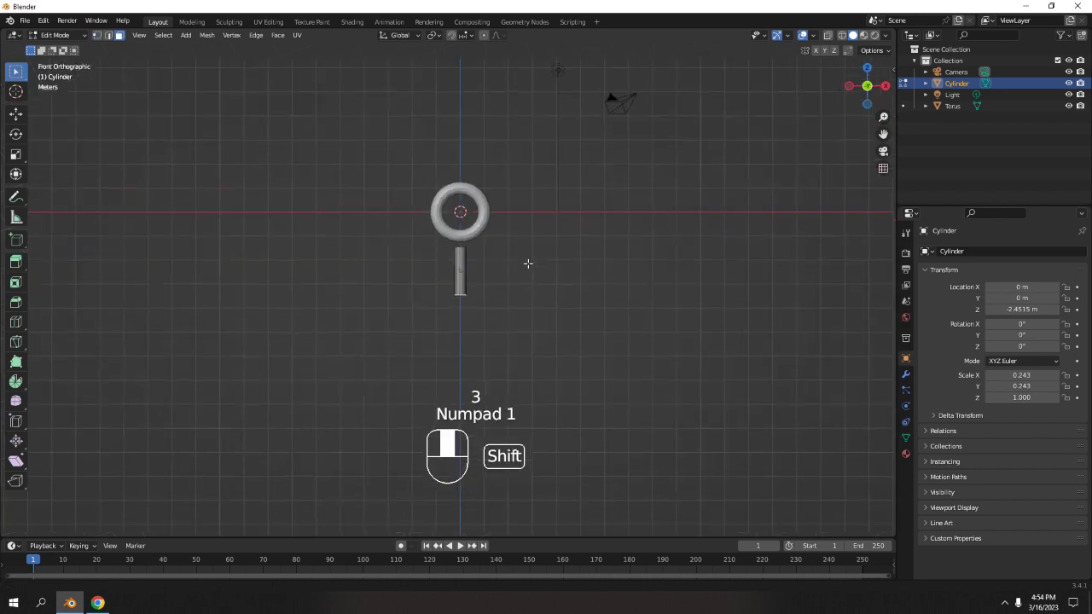
{"action": "key", "text": "g"}
{"action": "middle_click_drag", "start_coordinate": [526, 263], "coordinate": [534, 293], "text": "shift"}
{"action": "left_click", "coordinate": [534, 292]}
{"action": "middle_click_drag", "start_coordinate": [535, 222], "coordinate": [500, 251]}
{"action": "key", "text": "Tab"}
Scale the cylinder along Y only, to about 0.143, flattening it.
{"action": "scroll", "coordinate": [502, 235], "scroll_direction": "up", "scroll_amount": 5}
{"action": "key", "text": "KP_1"}
{"action": "key", "text": "KP_3"}
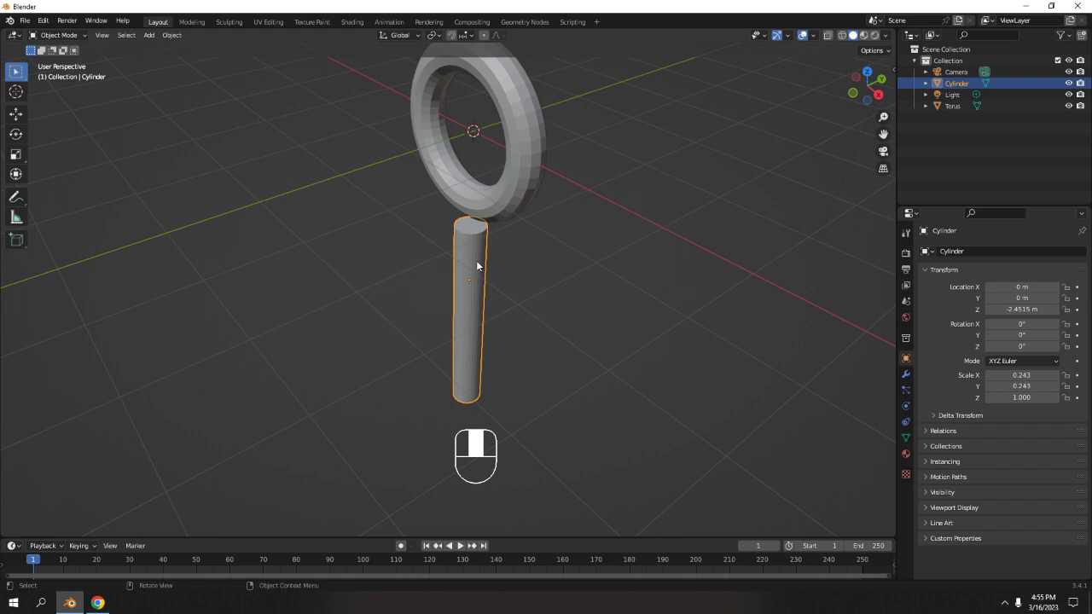
{"action": "key", "text": "KP_1"}
{"action": "key", "text": "KP_3"}
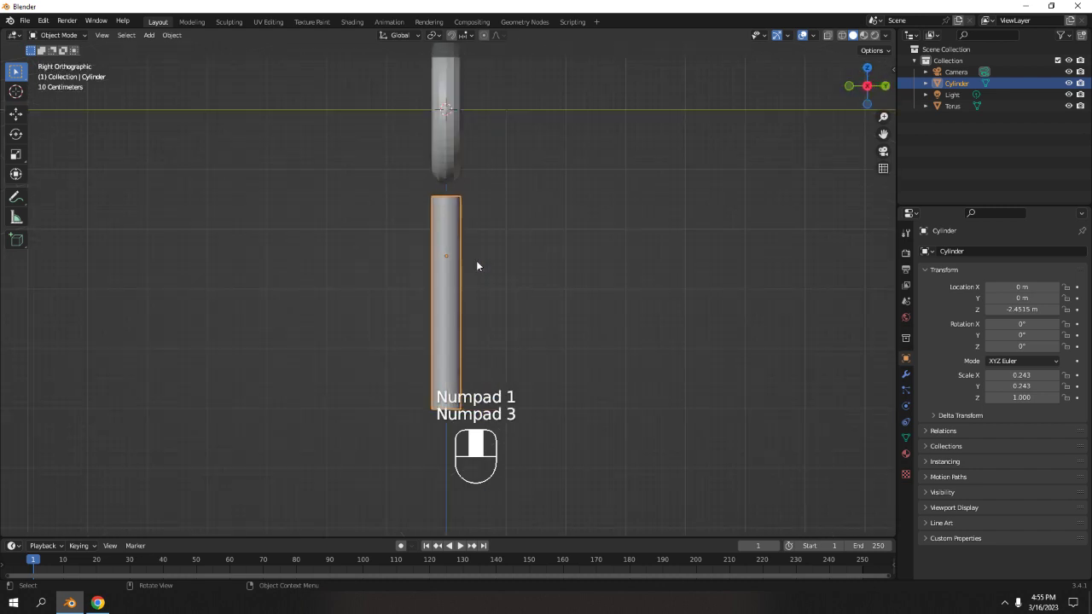
{"action": "middle_click_drag", "start_coordinate": [476, 260], "coordinate": [544, 200], "text": "shift"}
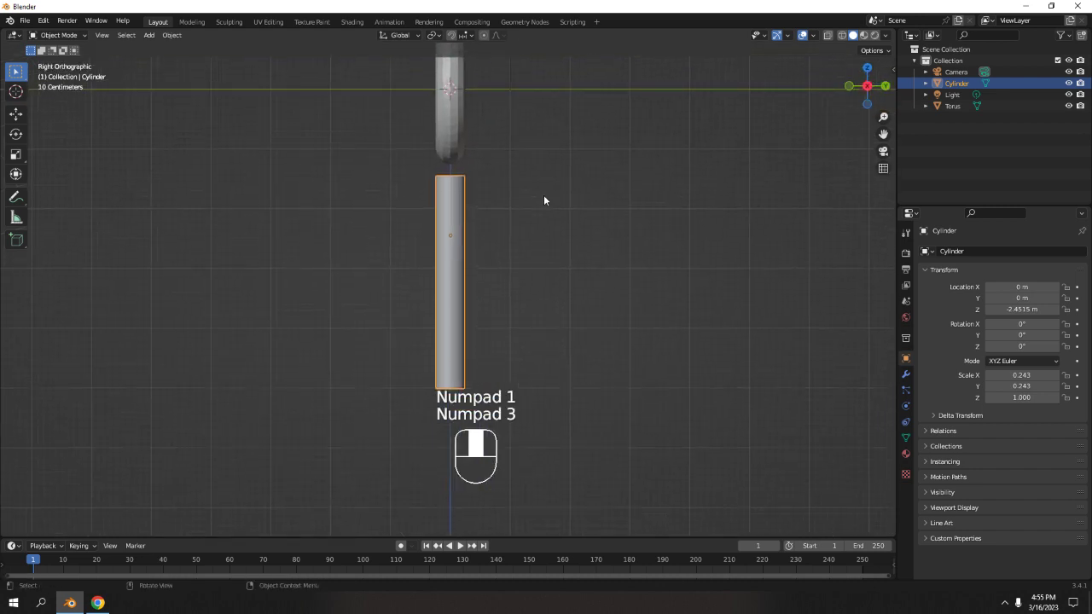
{"action": "key", "text": "s"}
{"action": "right_click", "coordinate": [476, 258]}
{"action": "key", "text": "s"}
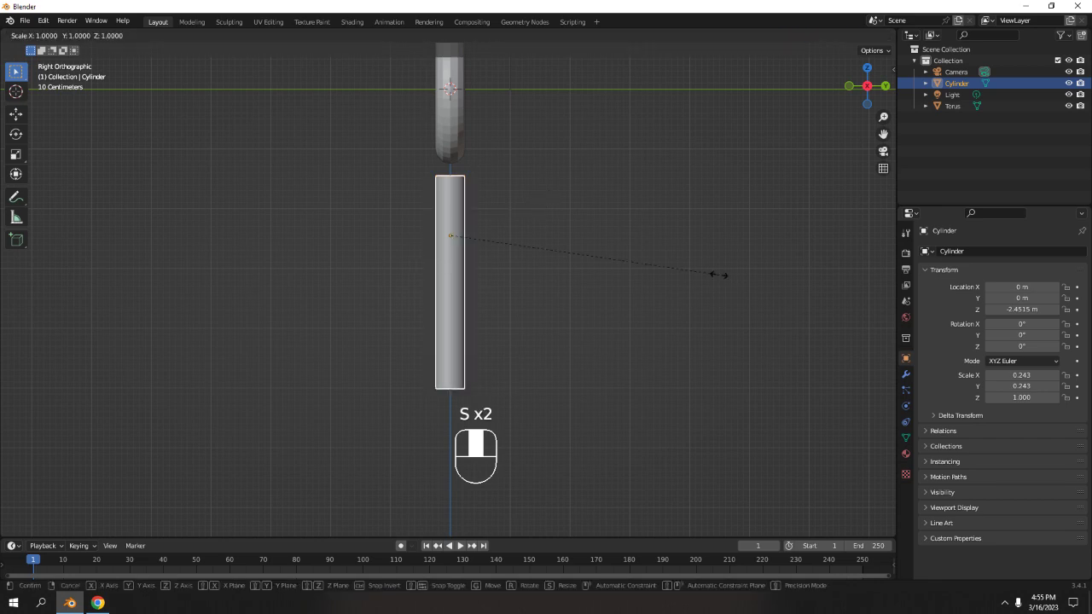
{"action": "key", "text": "y"}
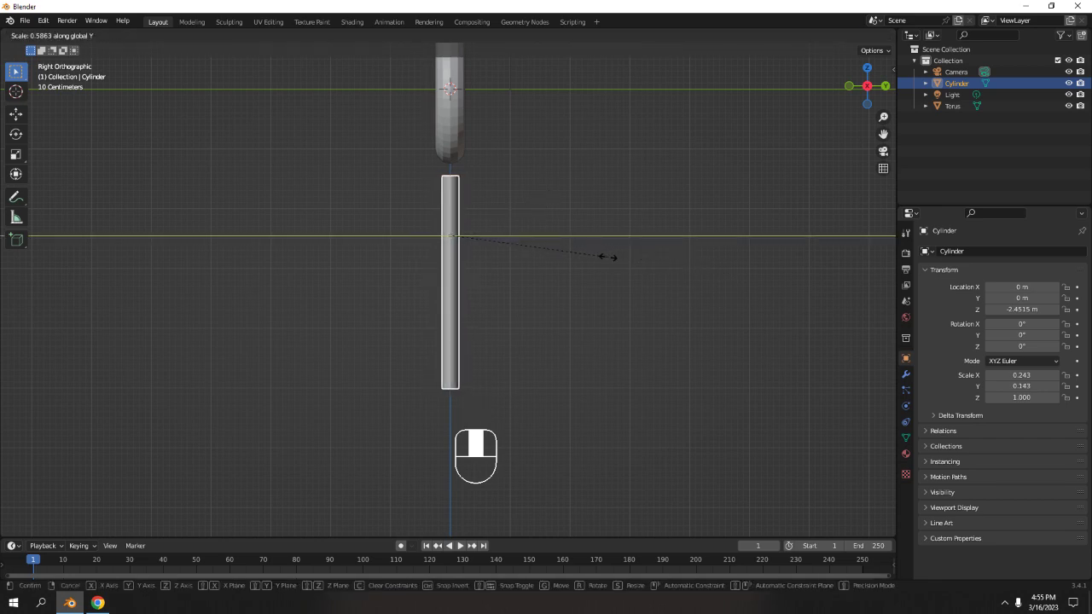
{"action": "left_click", "coordinate": [607, 257]}
In Edit Mode, delete the top face of the cylinder, then return to Object Mode.
{"action": "middle_click_drag", "start_coordinate": [607, 261], "coordinate": [523, 296]}
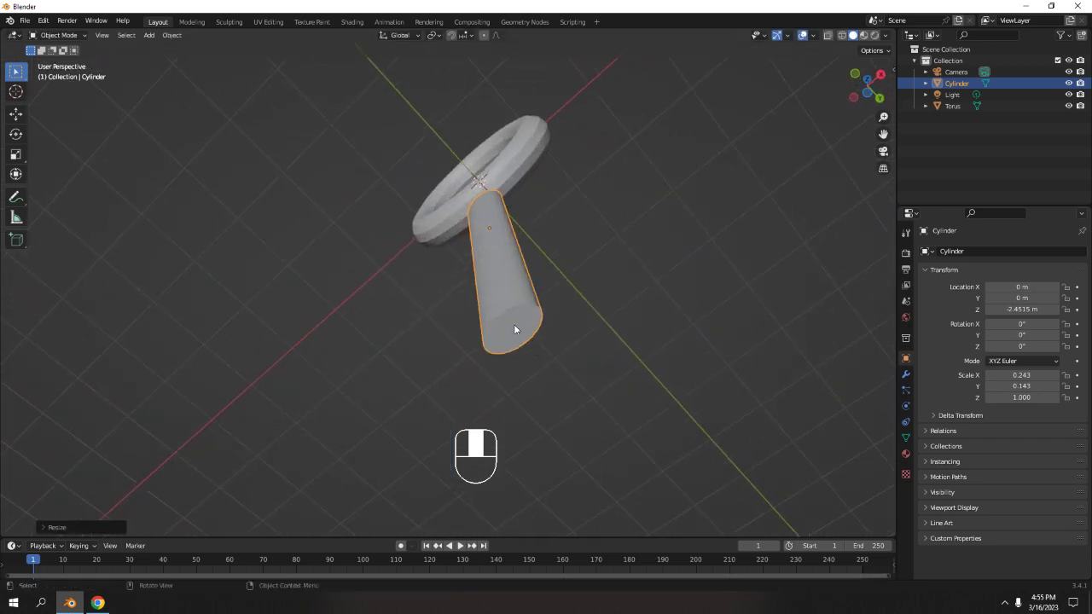
{"action": "key", "text": "KP_1"}
{"action": "middle_click_drag", "start_coordinate": [441, 151], "coordinate": [576, 318], "text": "shift"}
{"action": "scroll", "coordinate": [594, 256], "scroll_direction": "down", "scroll_amount": 4}
{"action": "scroll", "coordinate": [567, 308], "scroll_direction": "up", "scroll_amount": 6}
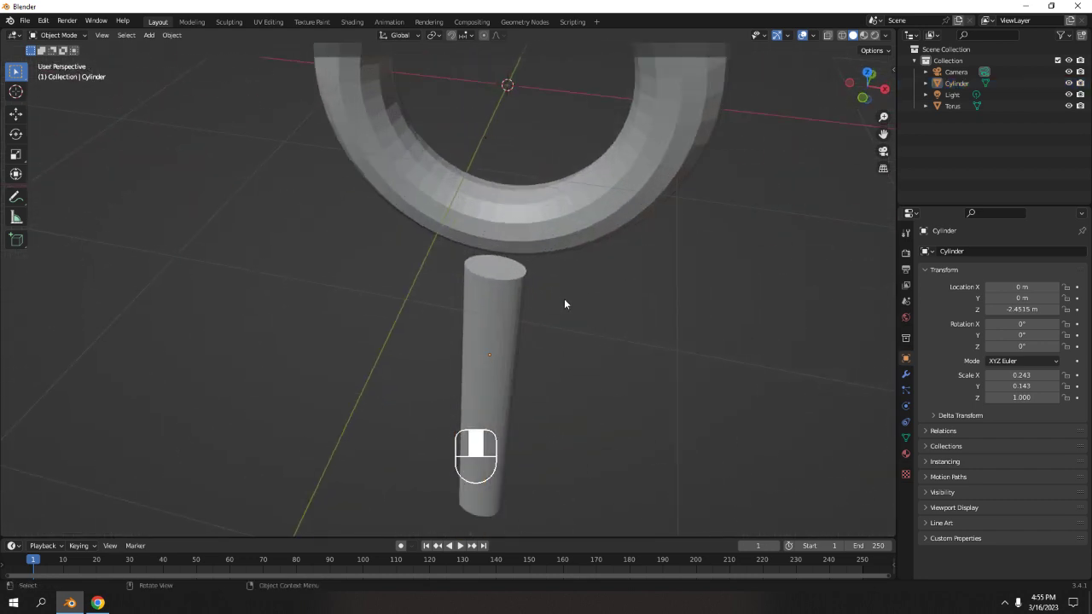
{"action": "key", "text": "Tab"}
{"action": "left_click", "coordinate": [506, 266]}
{"action": "key", "text": "Delete"}
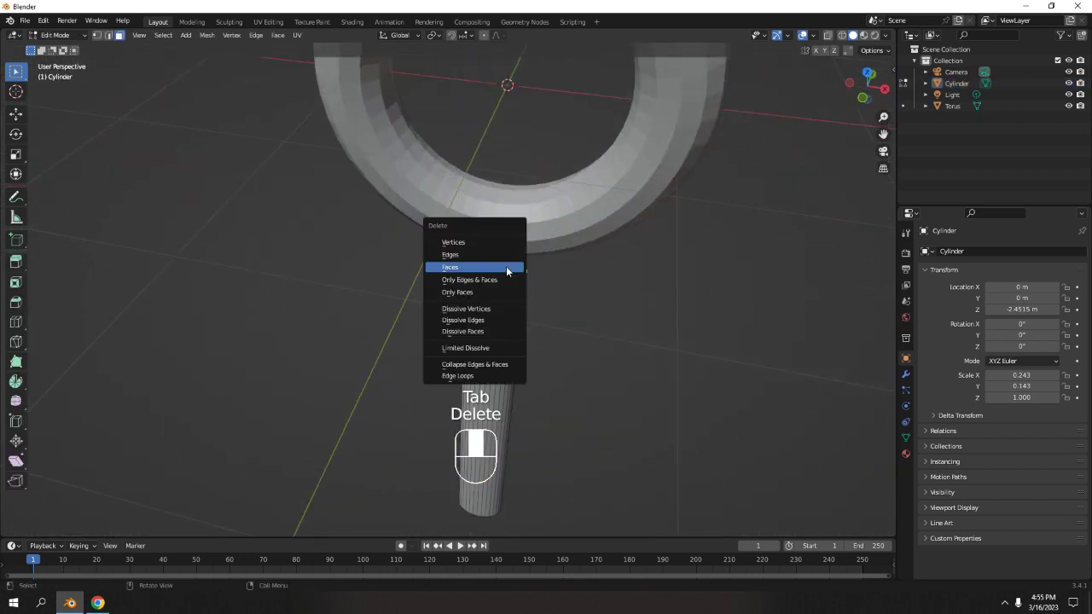
{"action": "left_click", "coordinate": [507, 280]}
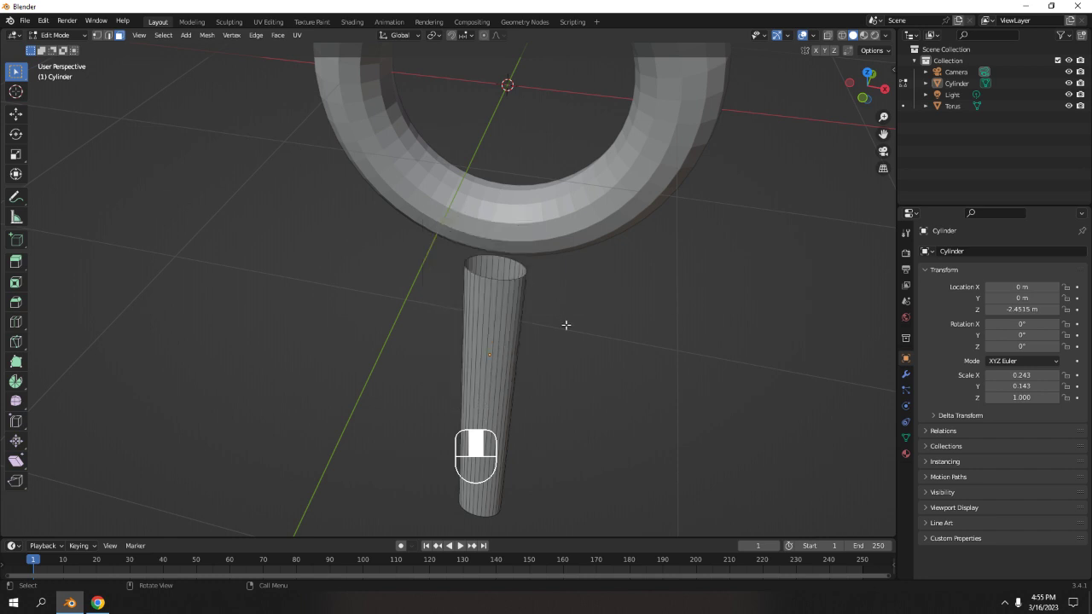
{"action": "middle_click_drag", "start_coordinate": [568, 321], "coordinate": [539, 112]}
{"action": "key", "text": "KP_1"}
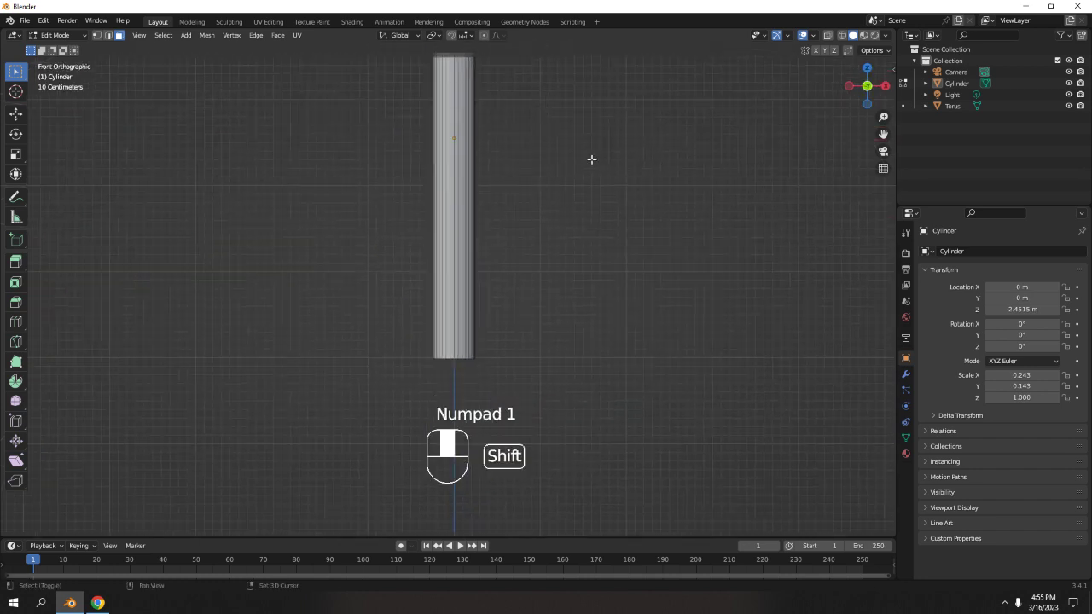
{"action": "middle_click_drag", "start_coordinate": [590, 162], "coordinate": [588, 209], "text": "shift"}
{"action": "key", "text": "Tab"}
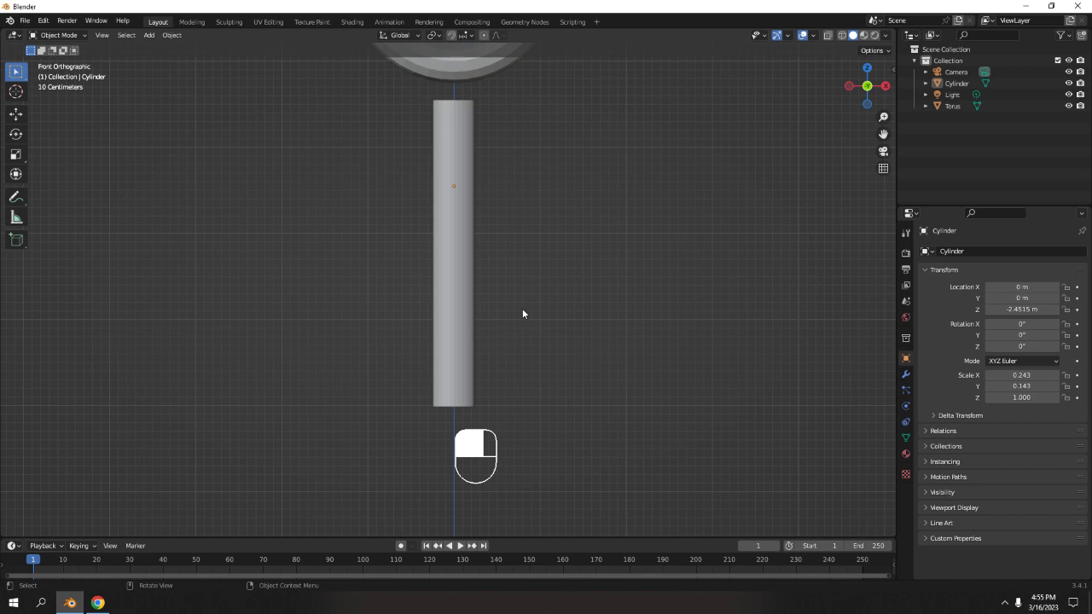
Set the cylinder's origin to its geometry.
{"action": "left_click", "coordinate": [452, 310]}
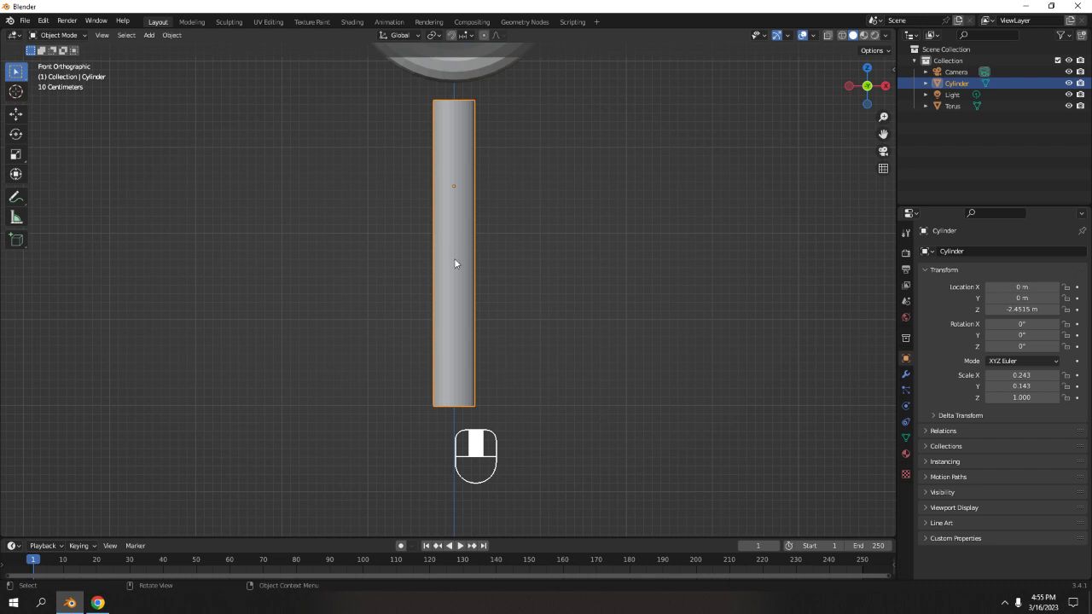
{"action": "right_click", "coordinate": [440, 236]}
{"action": "mouse_move", "coordinate": [443, 231]}
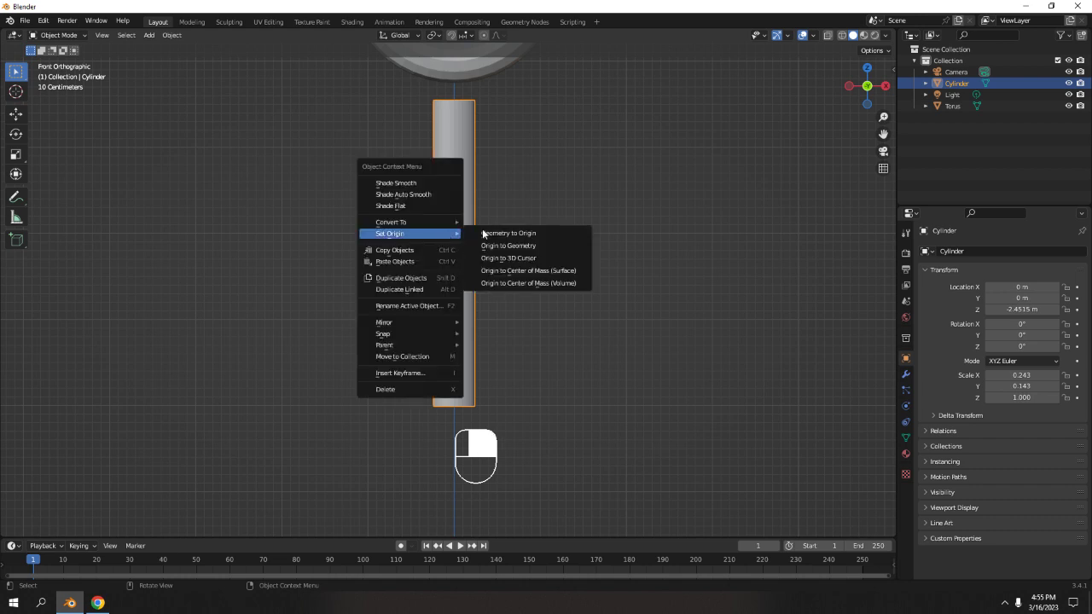
{"action": "left_click", "coordinate": [524, 244]}
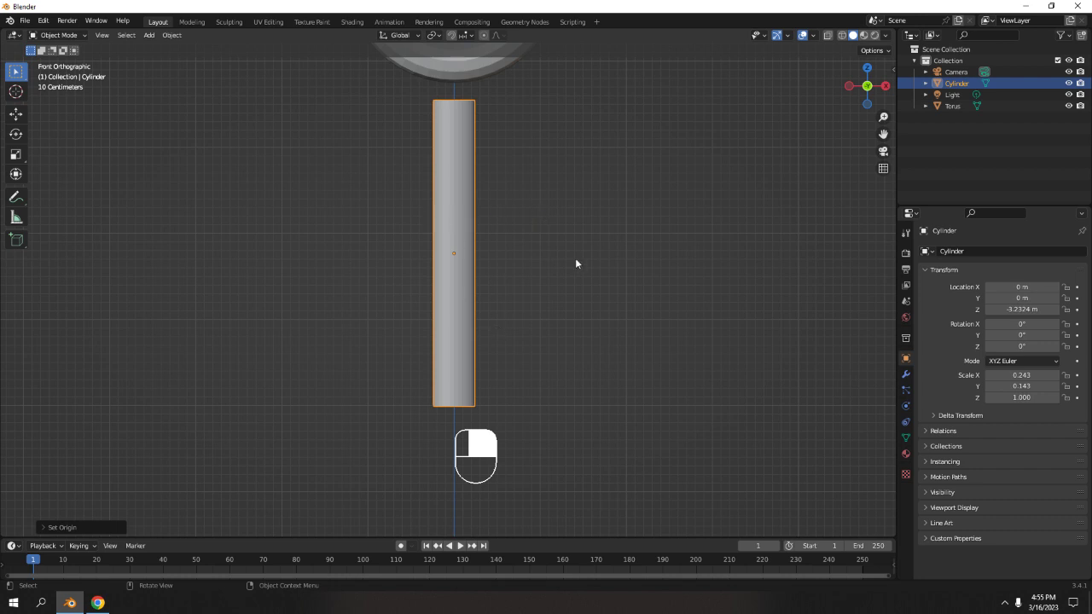
Duplicate the cylinder in place and rotate the copy 90° about the Y axis.
{"action": "key", "text": "shift+d"}
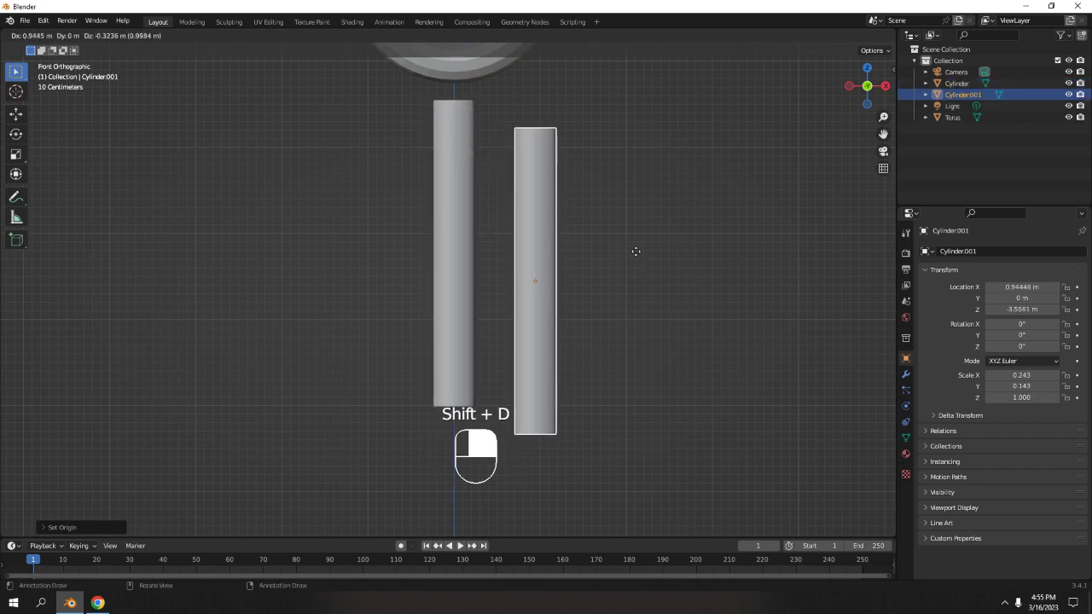
{"action": "right_click", "coordinate": [633, 241]}
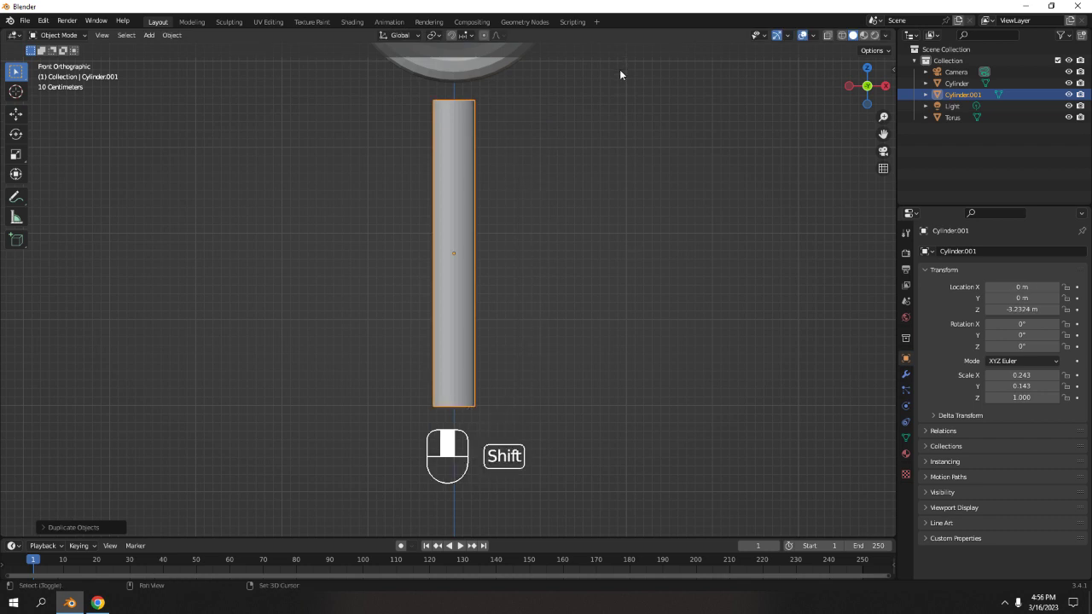
{"action": "middle_click_drag", "start_coordinate": [620, 74], "coordinate": [623, 365], "text": "shift"}
{"action": "type", "text": "r"}
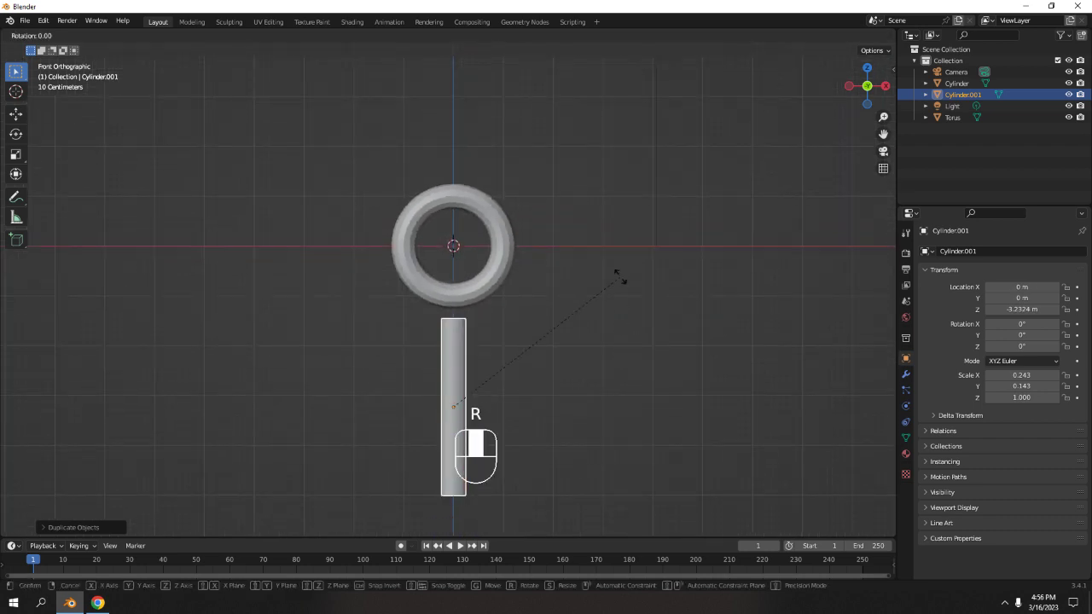
{"action": "type", "text": "90"}
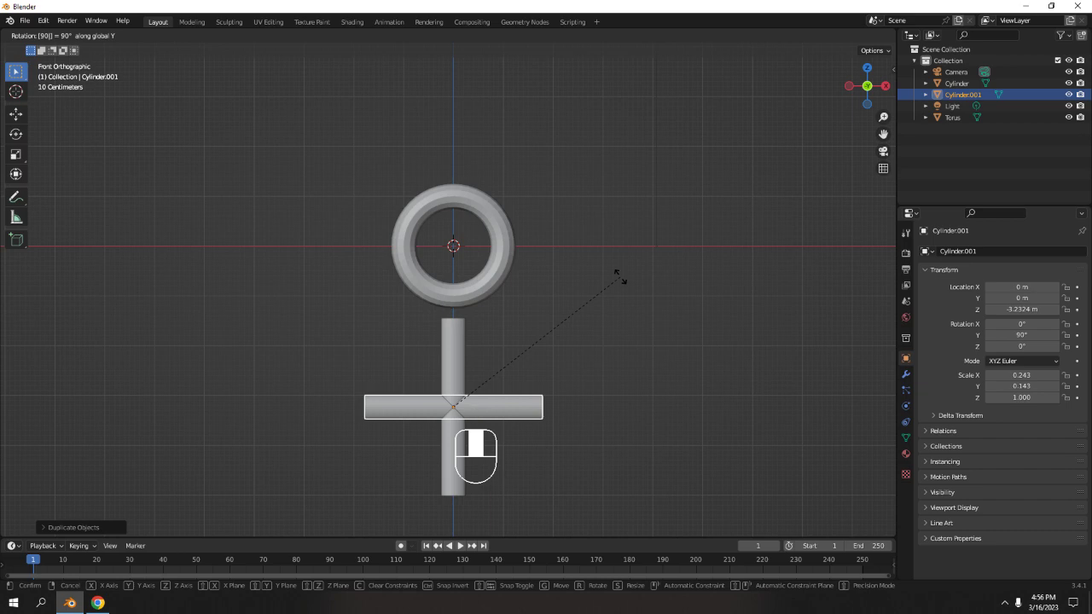
{"action": "left_click", "coordinate": [620, 279]}
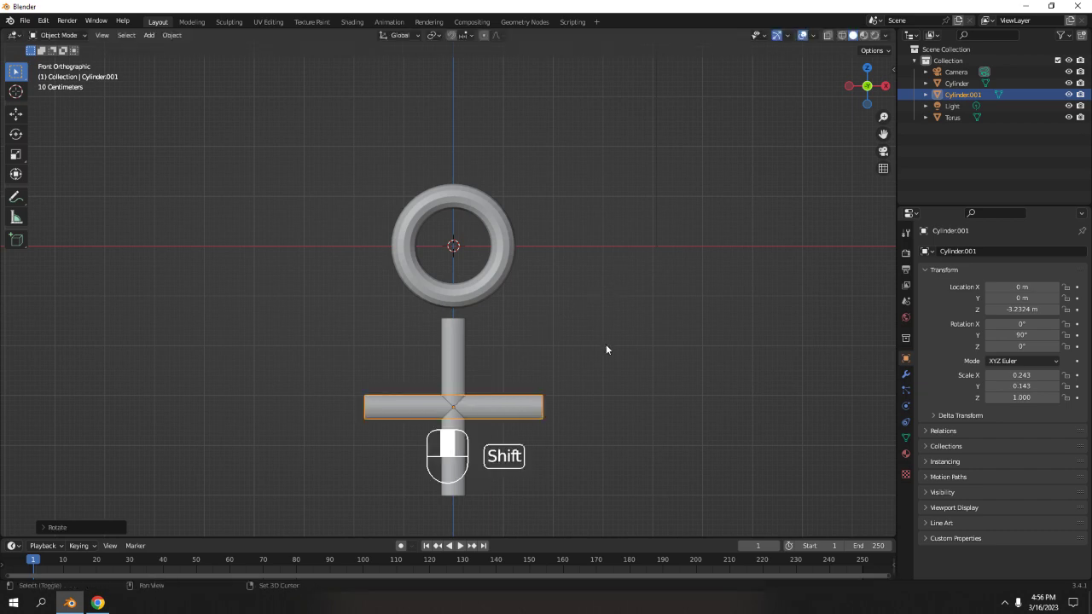
Move the rotated copy left and down to about X -1.94 m, Z -4.67 m.
{"action": "middle_click_drag", "start_coordinate": [606, 346], "coordinate": [621, 310], "text": "shift"}
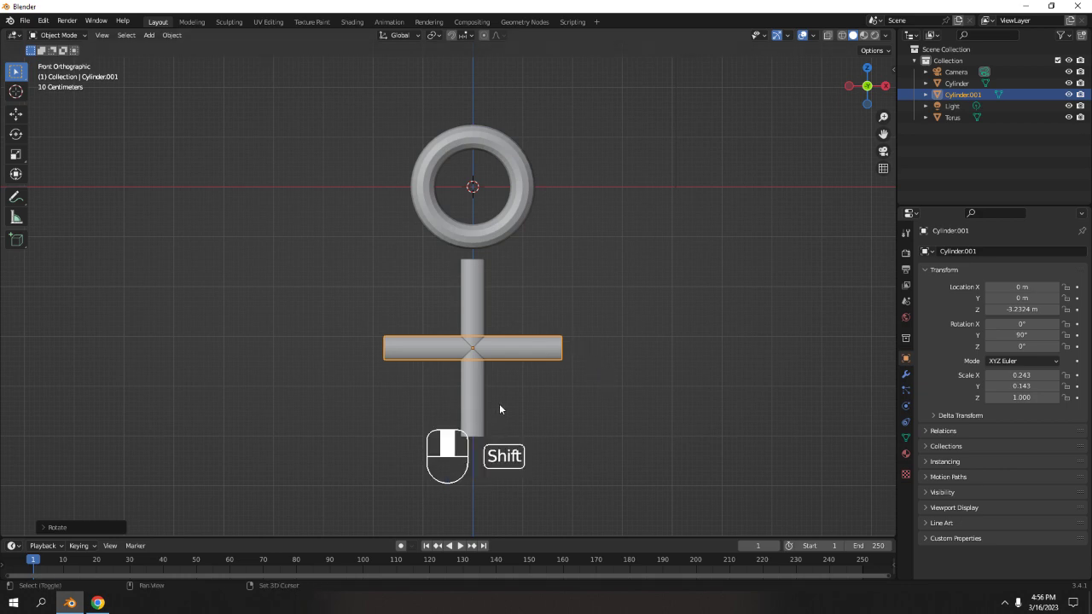
{"action": "middle_click_drag", "start_coordinate": [501, 405], "coordinate": [598, 379], "text": "shift"}
{"action": "scroll", "coordinate": [770, 359], "scroll_direction": "up", "scroll_amount": 3}
{"action": "middle_click_drag", "start_coordinate": [766, 356], "coordinate": [650, 308], "text": "shift"}
{"action": "key", "text": "g"}
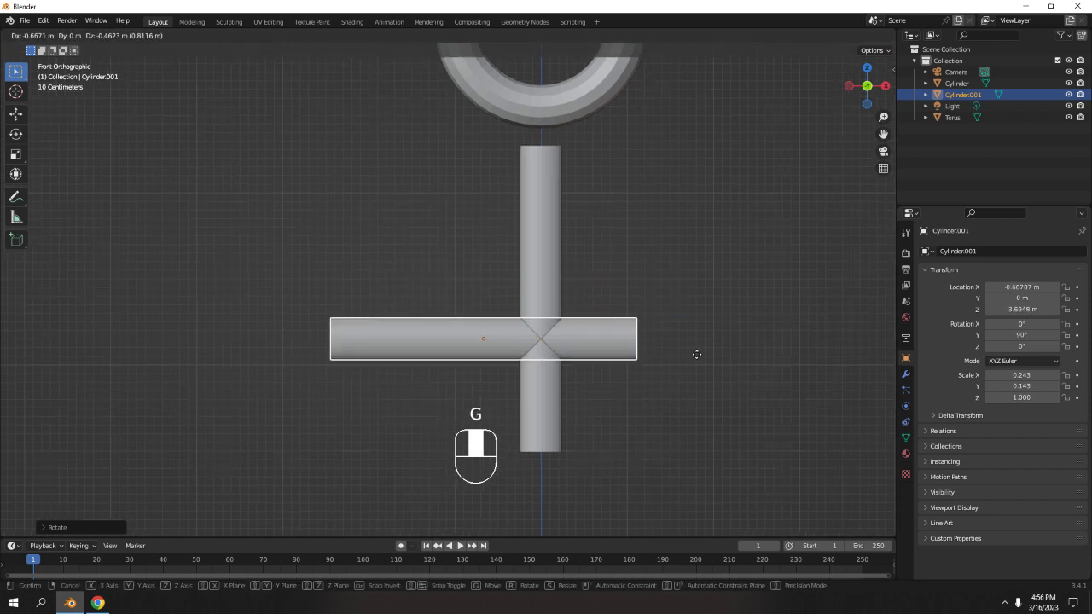
{"action": "left_click", "coordinate": [592, 443]}
{"action": "middle_click_drag", "start_coordinate": [591, 439], "coordinate": [621, 397], "text": "shift"}
Adjust the horizontal copy's height to about Z -4.43 m so it meets the vertical cylinder's lower end.
{"action": "scroll", "coordinate": [631, 434], "scroll_direction": "down", "scroll_amount": 2}
{"action": "middle_click_drag", "start_coordinate": [535, 322], "coordinate": [695, 359]}
{"action": "key", "text": "KP_1"}
{"action": "key", "text": "KP_3"}
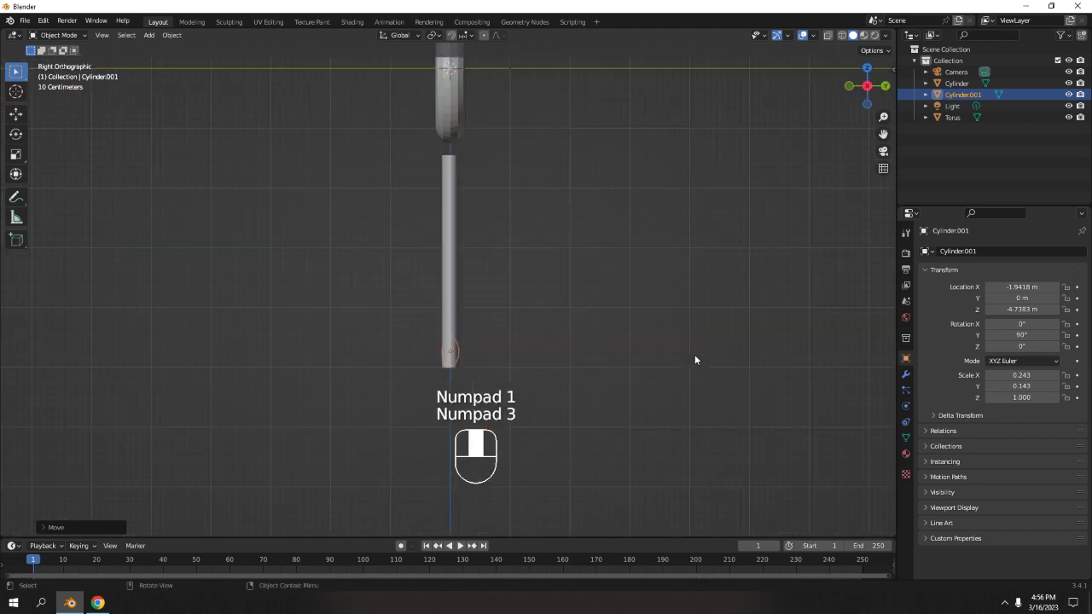
{"action": "key", "text": "KP_1"}
{"action": "scroll", "coordinate": [695, 359], "scroll_direction": "up", "scroll_amount": 5}
{"action": "middle_click_drag", "start_coordinate": [706, 352], "coordinate": [589, 141], "text": "shift"}
{"action": "left_click", "coordinate": [551, 269]}
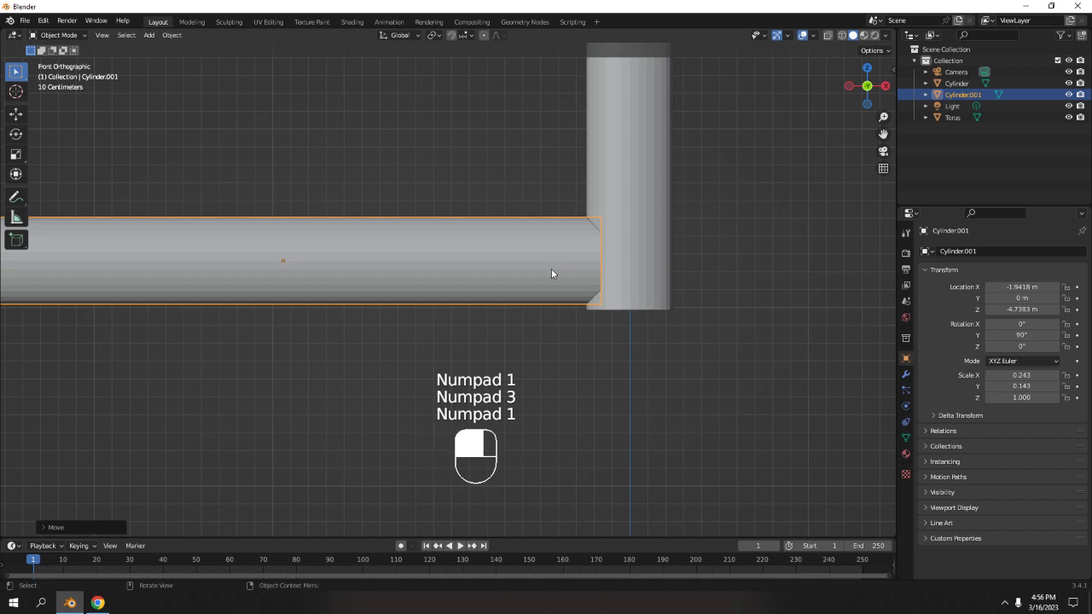
{"action": "key", "text": "g"}
{"action": "middle_click_drag", "start_coordinate": [551, 269], "coordinate": [632, 237]}
{"action": "left_click", "coordinate": [546, 216]}
{"action": "key", "text": "Tab"}
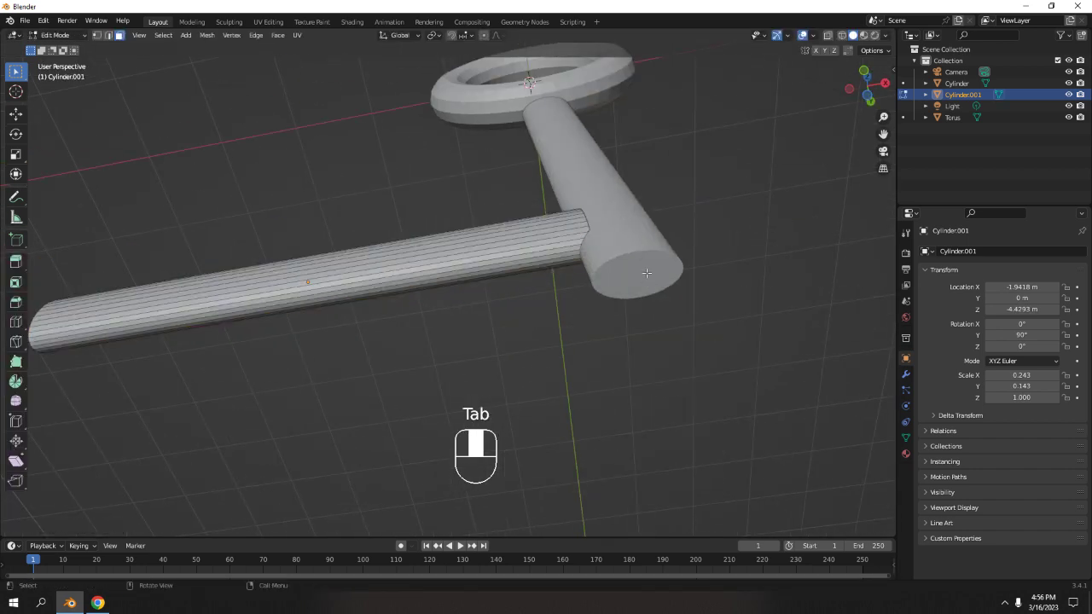
{"action": "key", "text": "Tab"}
{"action": "left_click", "coordinate": [646, 272]}
{"action": "key", "text": "Tab"}
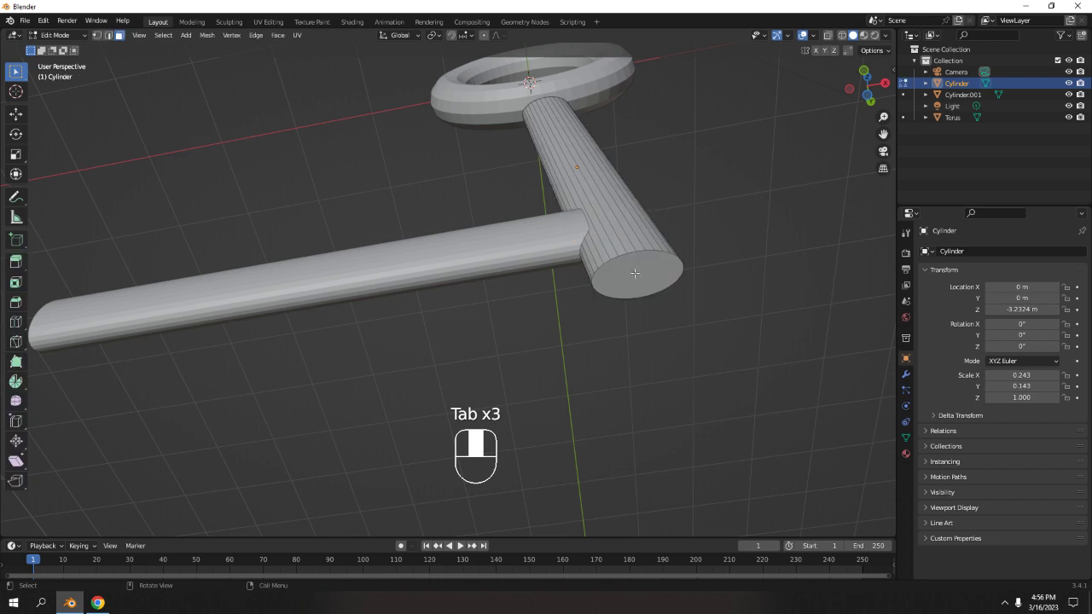
{"action": "left_click", "coordinate": [635, 273]}
{"action": "key", "text": "ctrl+b"}
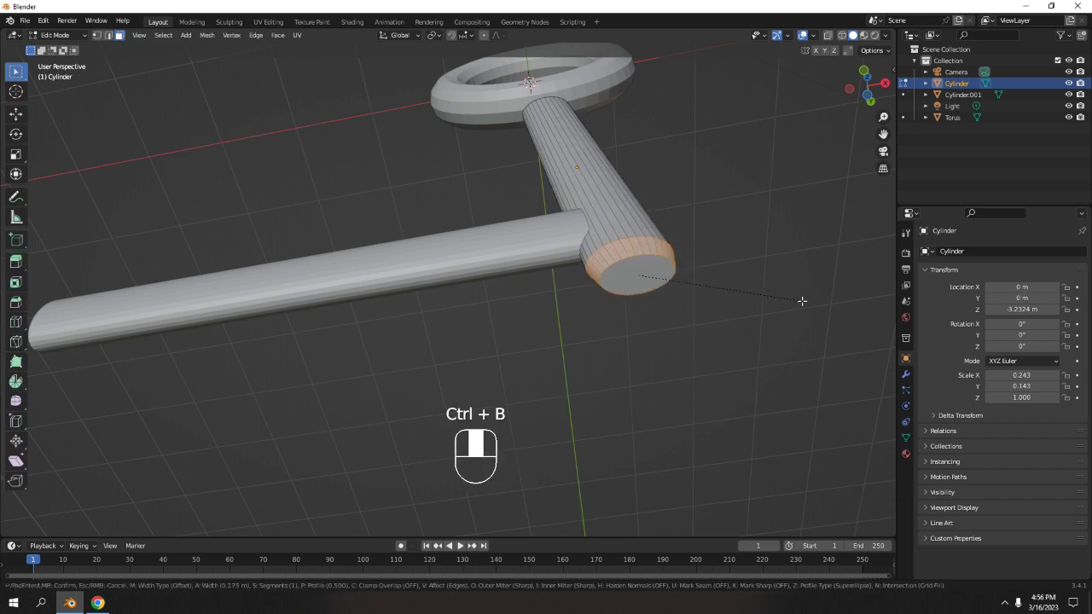
{"action": "right_click", "coordinate": [802, 301]}
{"action": "key", "text": "Tab"}
Open the sidebar's Item tab to examine the vertical cylinder's transform and dimensions.
{"action": "middle_click_drag", "start_coordinate": [739, 182], "coordinate": [591, 165]}
{"action": "key", "text": "n"}
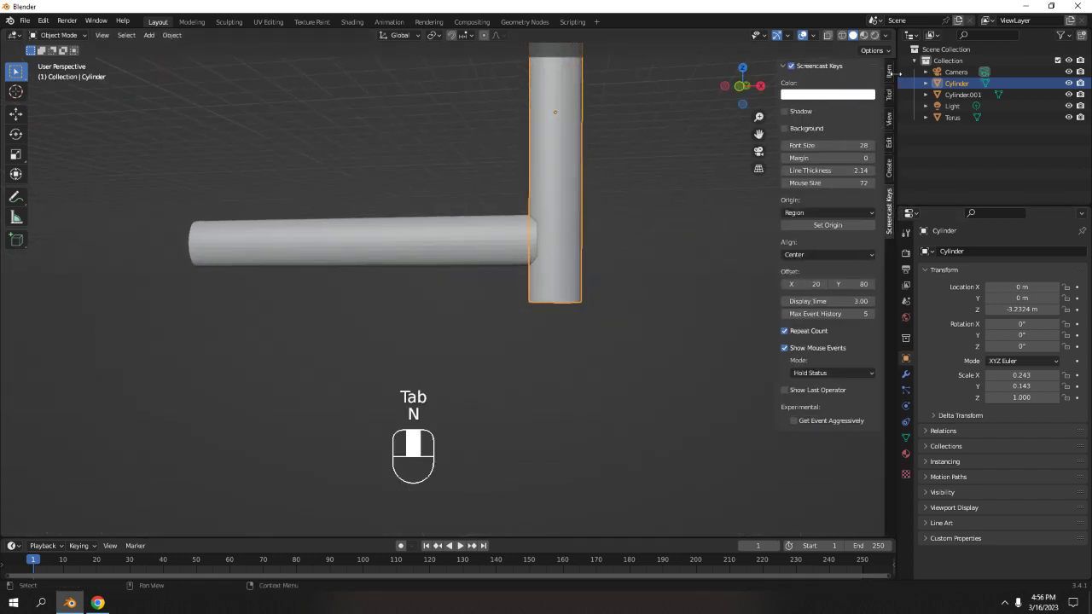
{"action": "left_click", "coordinate": [892, 74]}
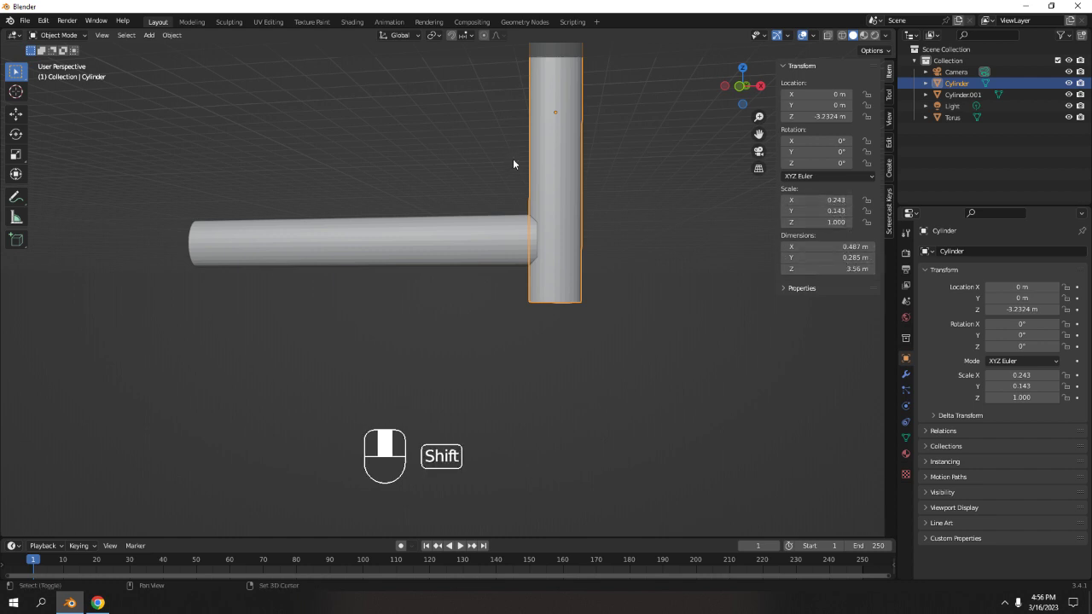
{"action": "middle_click_drag", "start_coordinate": [513, 161], "coordinate": [610, 196], "text": "shift"}
{"action": "scroll", "coordinate": [664, 223], "scroll_direction": "down", "scroll_amount": 5}
{"action": "left_click", "coordinate": [664, 222]}
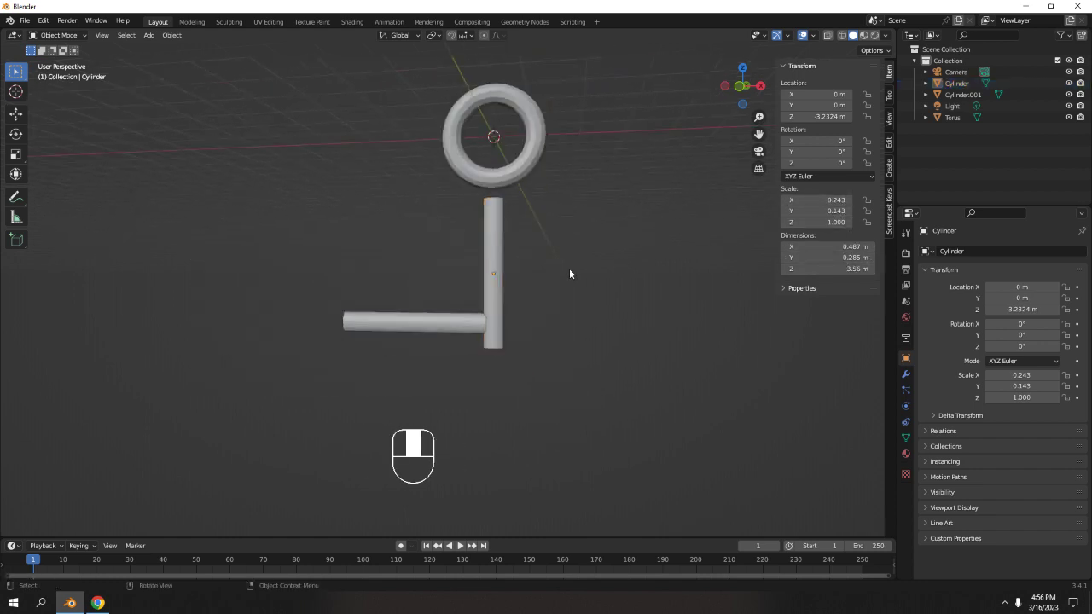
Select the vertical cylinder and apply its scale.
{"action": "middle_click_drag", "start_coordinate": [569, 269], "coordinate": [535, 235]}
{"action": "scroll", "coordinate": [537, 241], "scroll_direction": "up", "scroll_amount": 6}
{"action": "left_click", "coordinate": [565, 178]}
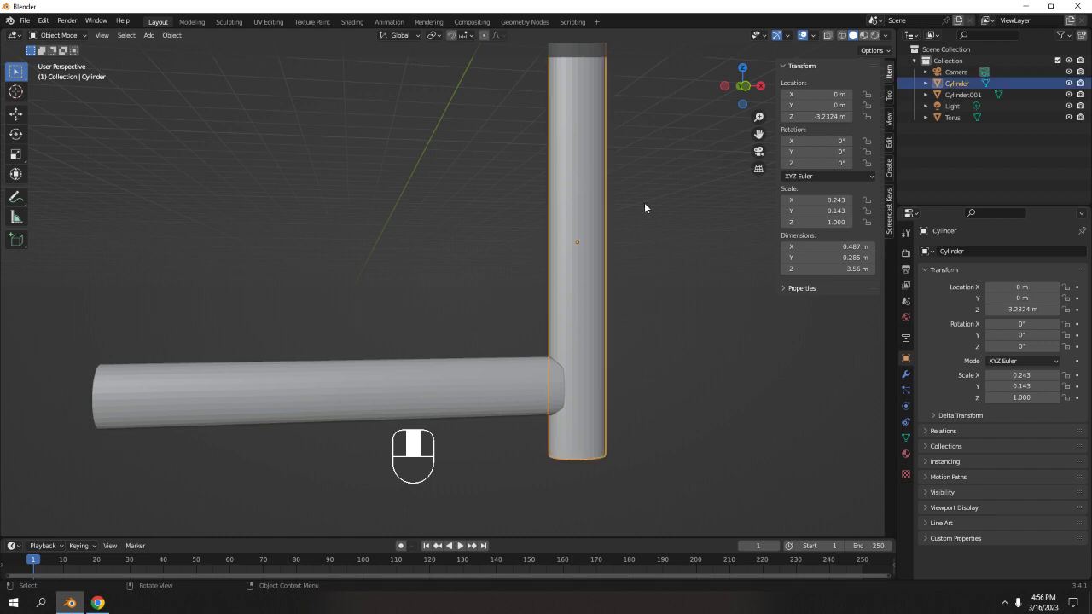
{"action": "key", "text": "ctrl+a"}
{"action": "left_click", "coordinate": [646, 214]}
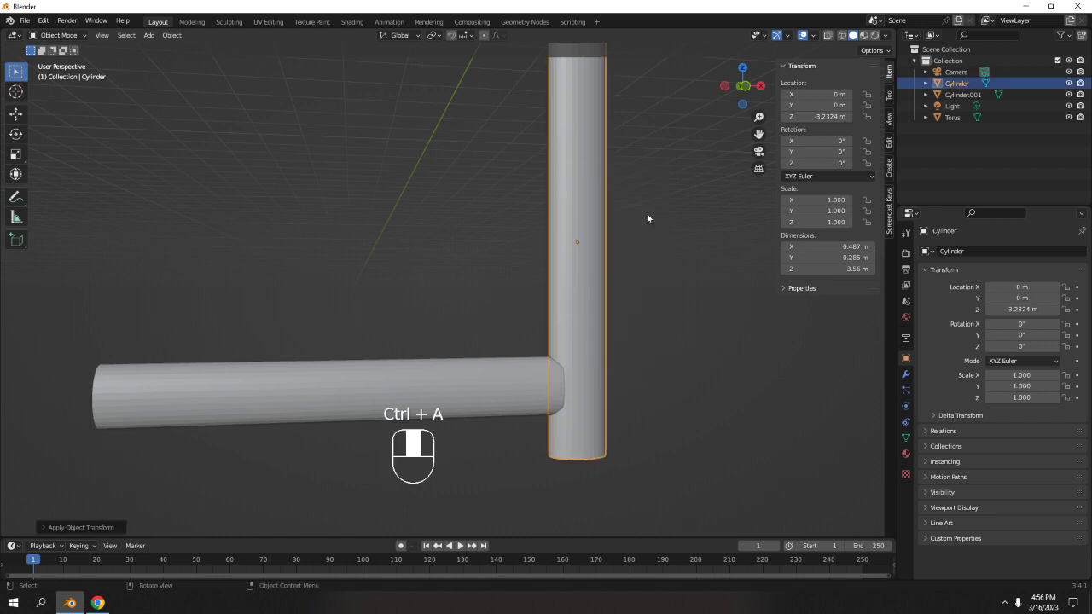
Bevel the edges of the vertical cylinder's bottom face with 3 segments, then leave Edit Mode.
{"action": "middle_click_drag", "start_coordinate": [646, 219], "coordinate": [512, 331]}
{"action": "key", "text": "Tab"}
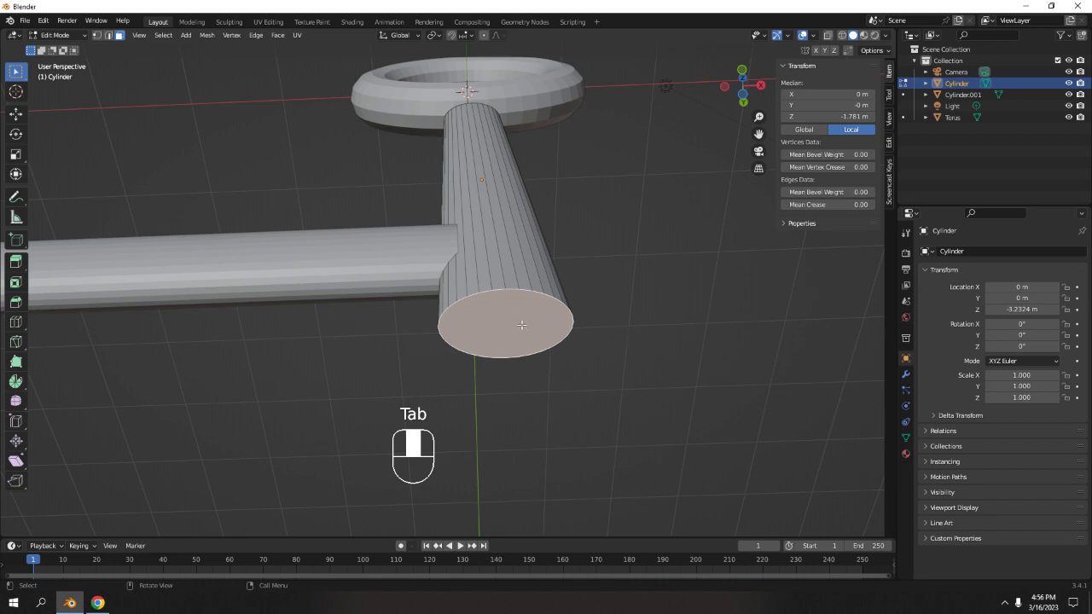
{"action": "key", "text": "ctrl+b"}
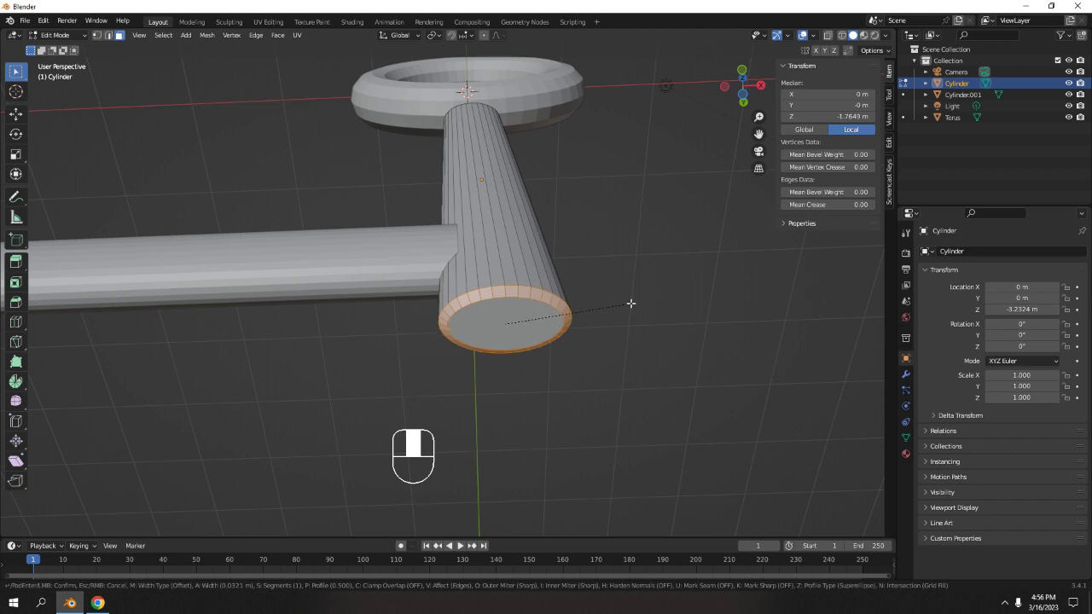
{"action": "scroll", "coordinate": [635, 303], "scroll_direction": "up", "scroll_amount": 2}
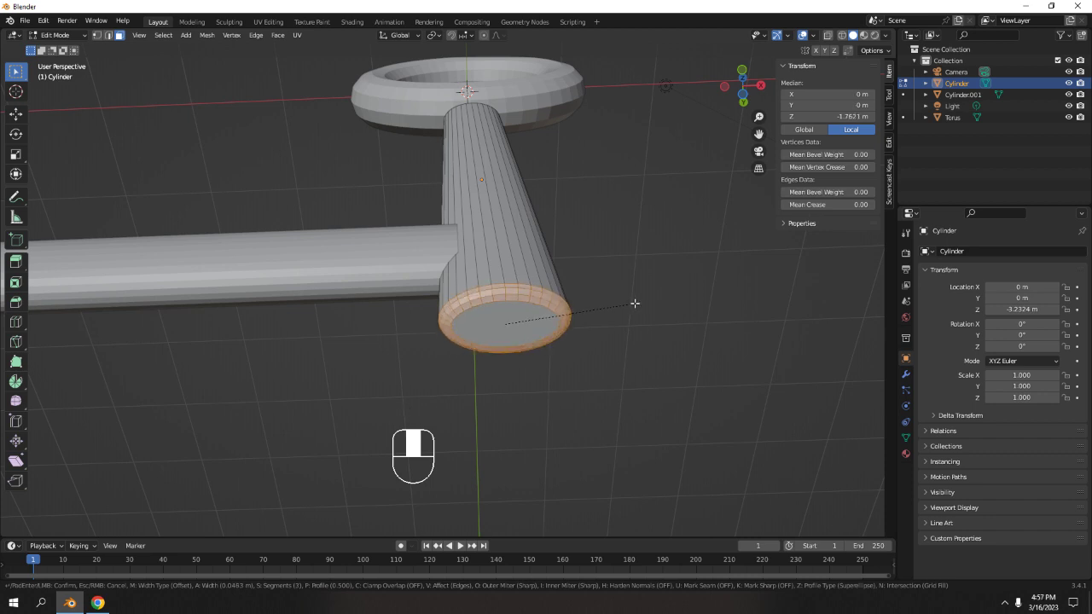
{"action": "scroll", "coordinate": [634, 303], "scroll_direction": "down", "scroll_amount": 1}
{"action": "scroll", "coordinate": [635, 304], "scroll_direction": "up", "scroll_amount": 1}
{"action": "scroll", "coordinate": [635, 304], "scroll_direction": "down", "scroll_amount": 2}
{"action": "scroll", "coordinate": [635, 303], "scroll_direction": "up", "scroll_amount": 2}
{"action": "left_click", "coordinate": [634, 303]}
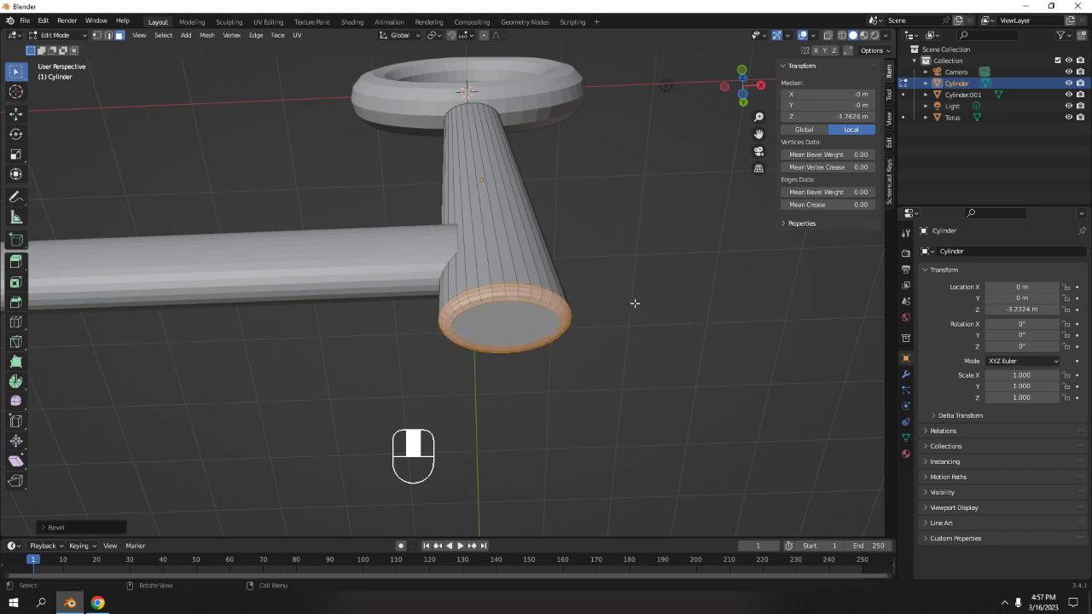
{"action": "key", "text": "Tab"}
Shorten the horizontal cylinder by moving its outer end face about 2 m along X in Edit Mode.
{"action": "middle_click_drag", "start_coordinate": [610, 223], "coordinate": [503, 323]}
{"action": "key", "text": "Tab"}
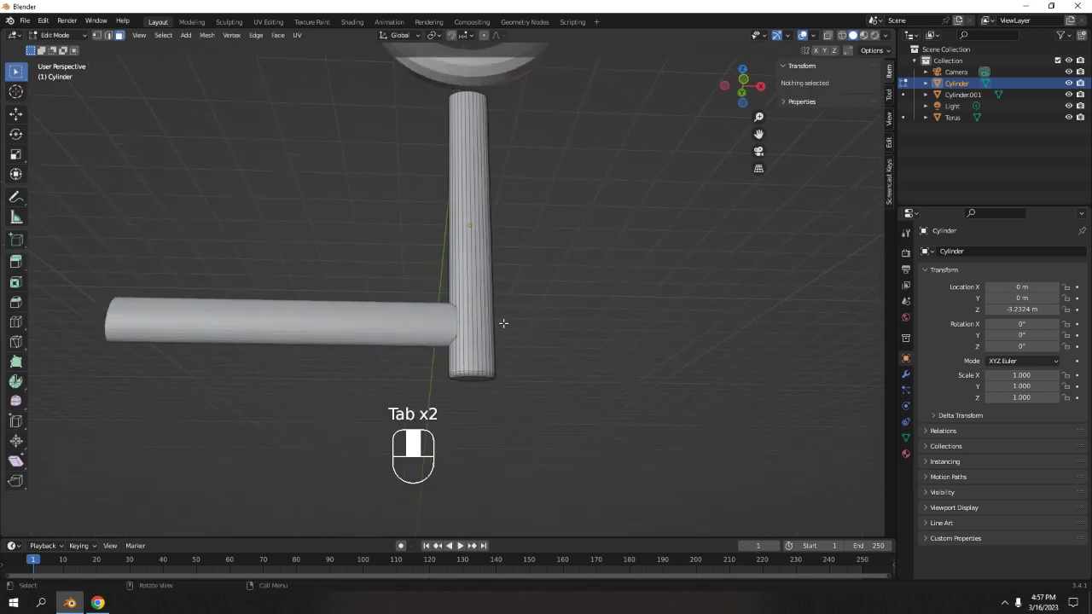
{"action": "key", "text": "Tab"}
{"action": "middle_click_drag", "start_coordinate": [420, 323], "coordinate": [513, 361], "text": "shift"}
{"action": "left_click", "coordinate": [440, 296]}
{"action": "key", "text": "Tab"}
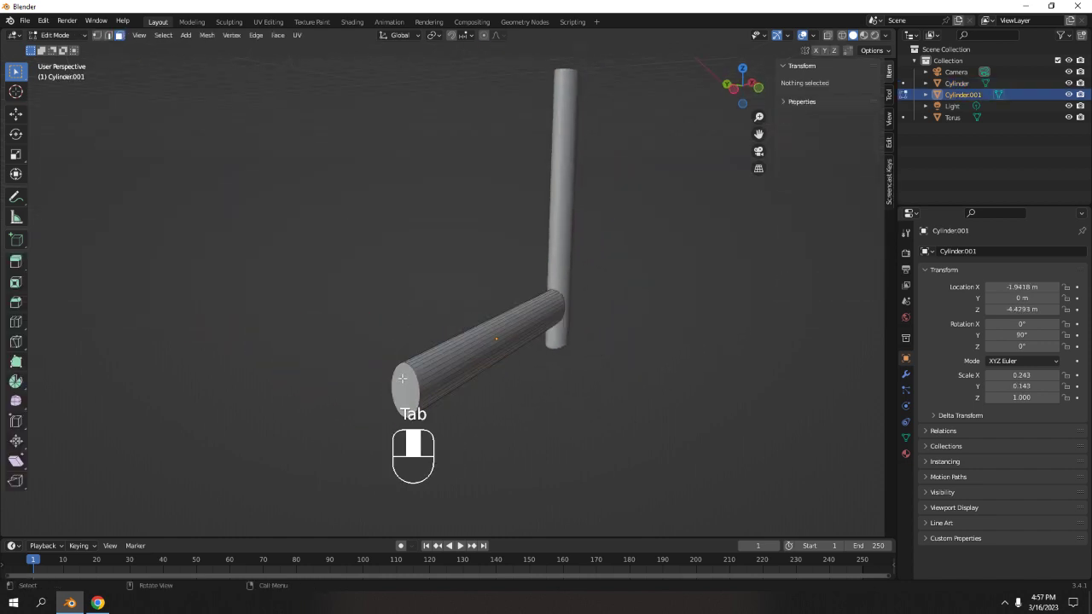
{"action": "key", "text": "KP_1"}
{"action": "key", "text": "KP_3"}
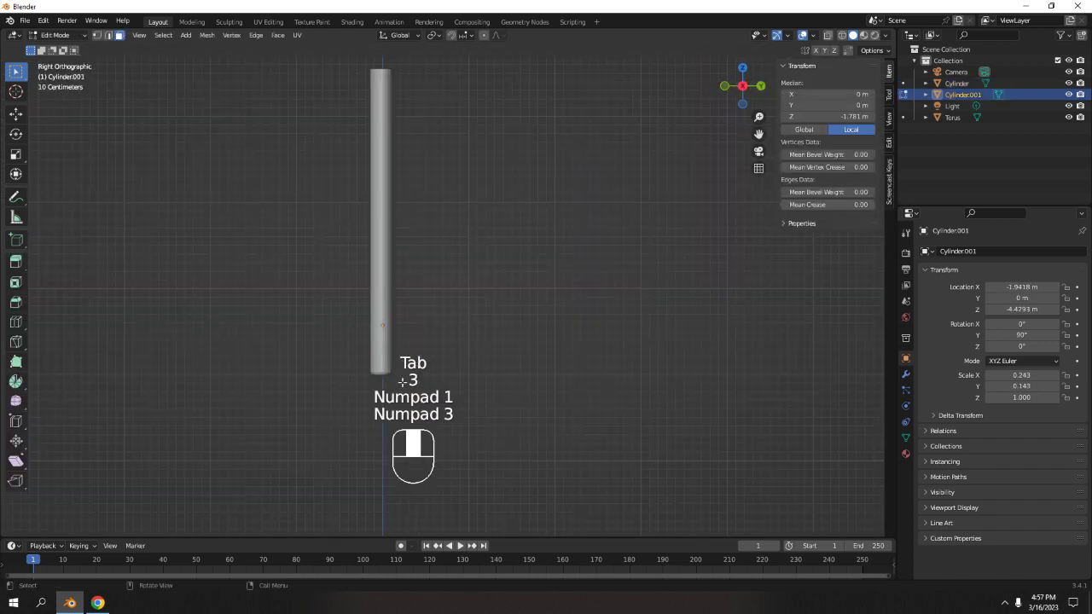
{"action": "key", "text": "KP_1"}
{"action": "scroll", "coordinate": [395, 355], "scroll_direction": "up", "scroll_amount": 2}
{"action": "middle_click_drag", "start_coordinate": [532, 386], "coordinate": [500, 316], "text": "shift"}
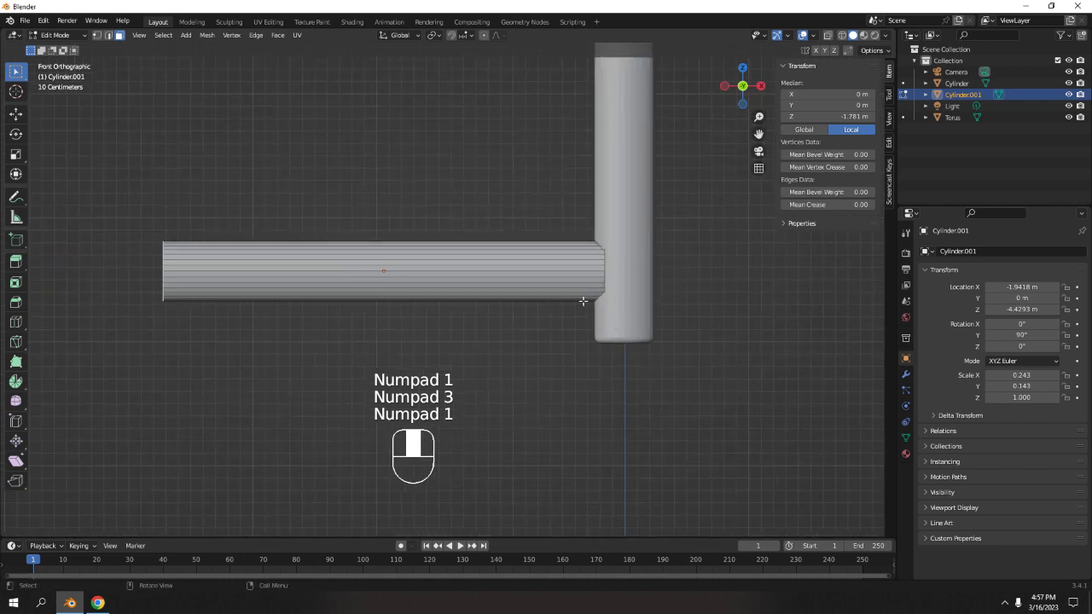
{"action": "scroll", "coordinate": [583, 301], "scroll_direction": "down", "scroll_amount": 4}
{"action": "mouse_move", "coordinate": [583, 302]}
{"action": "middle_mouse_down", "text": "shift"}
{"action": "mouse_move", "coordinate": [534, 378]}
{"action": "mouse_move", "coordinate": [565, 293]}
{"action": "middle_mouse_up", "text": "shift"}
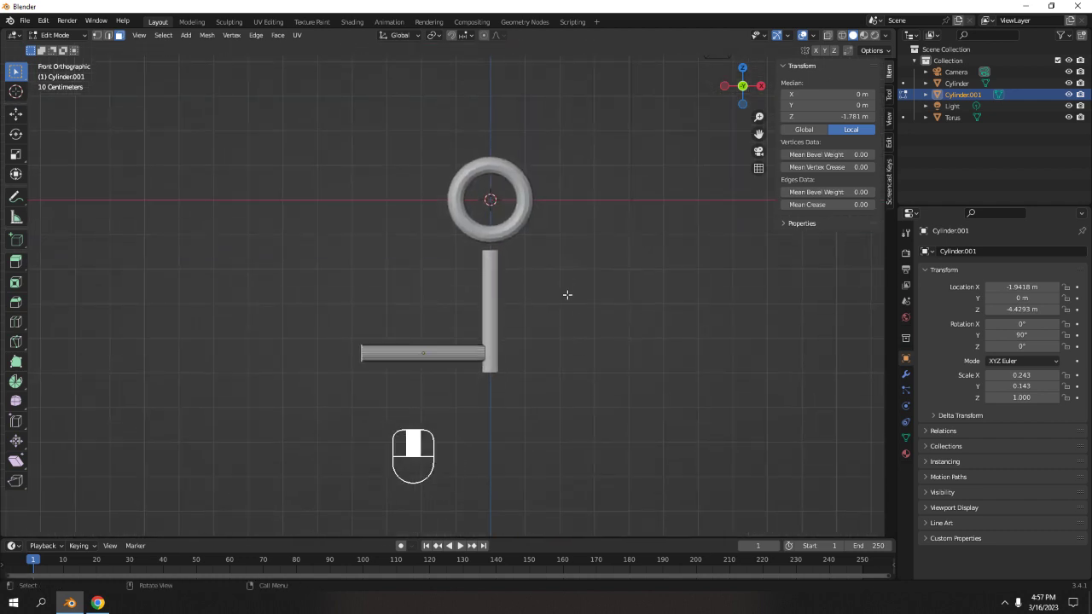
{"action": "key", "text": "g"}
{"action": "key", "text": "x"}
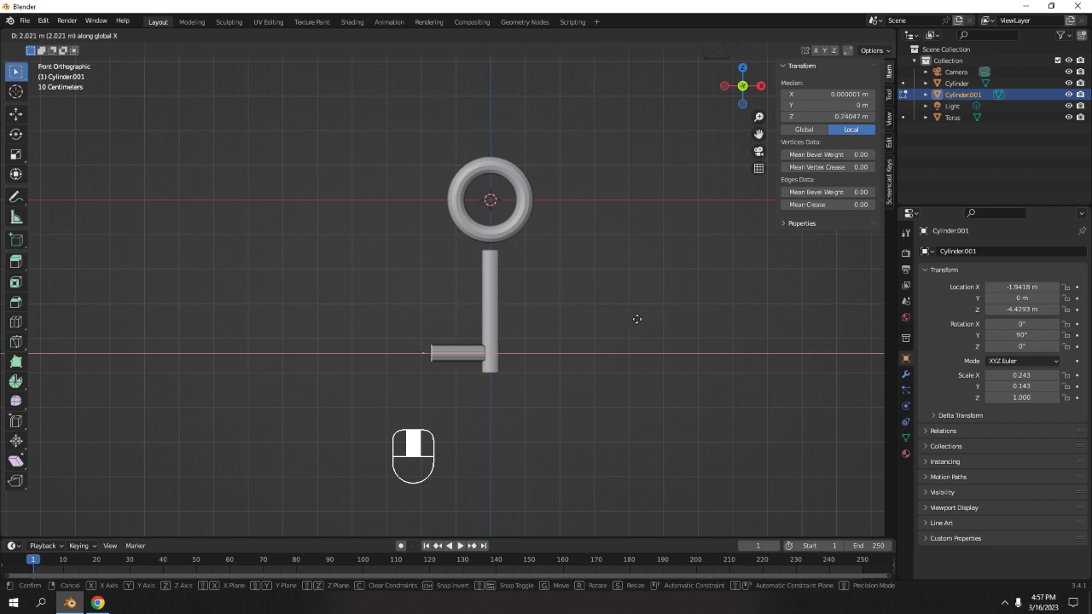
{"action": "left_click", "coordinate": [637, 319]}
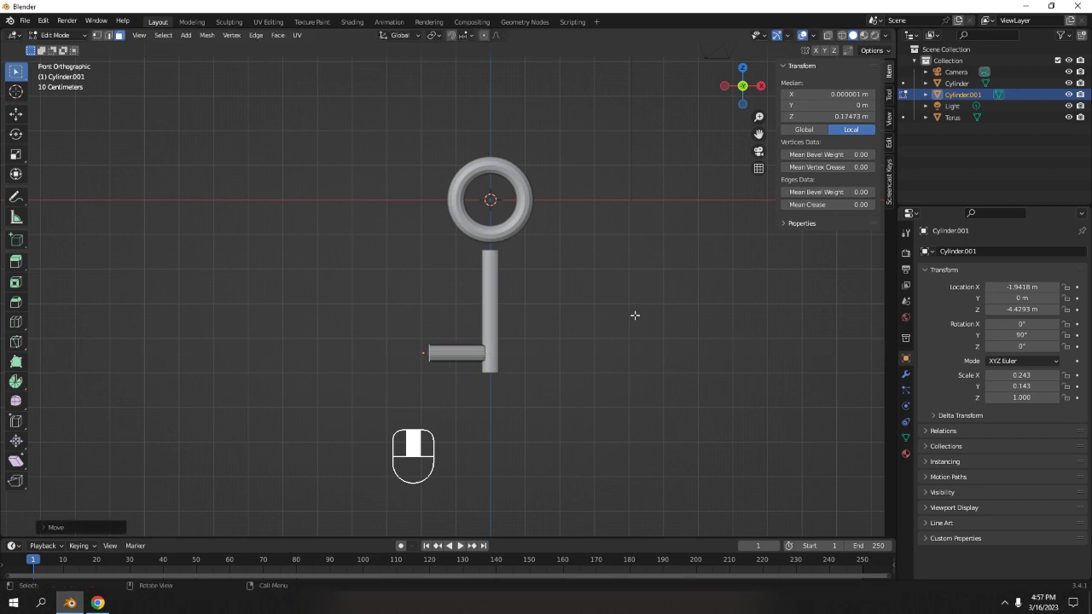
Move the horizontal cylinder down to about Z -4.70 m, level with the vertical cylinder's bottom.
{"action": "scroll", "coordinate": [630, 316], "scroll_direction": "up", "scroll_amount": 4}
{"action": "middle_click_drag", "start_coordinate": [581, 326], "coordinate": [558, 264], "text": "shift"}
{"action": "scroll", "coordinate": [482, 377], "scroll_direction": "up", "scroll_amount": 1}
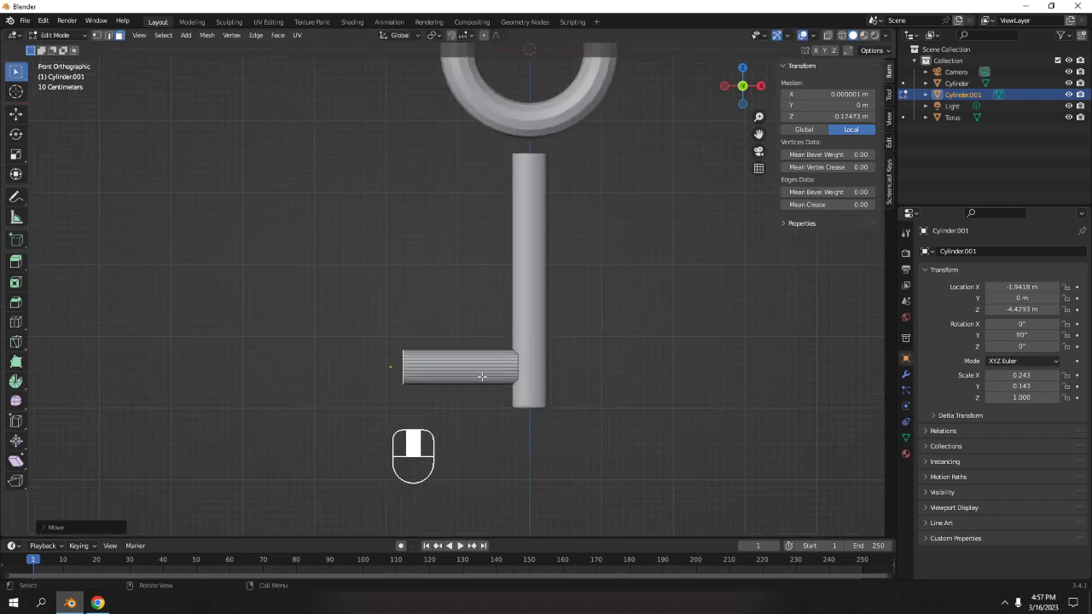
{"action": "key", "text": "Tab"}
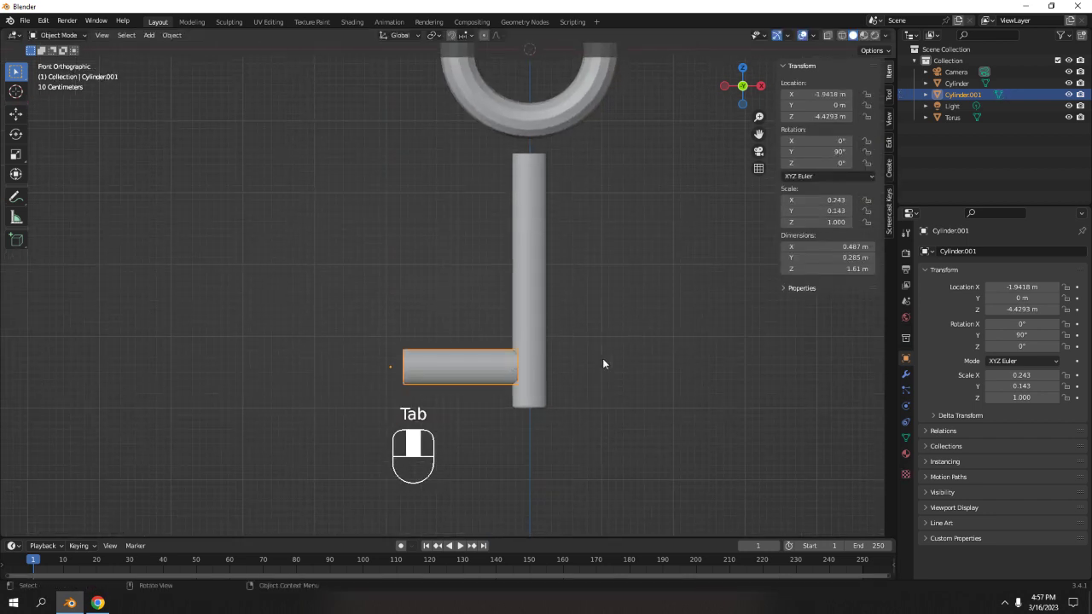
{"action": "scroll", "coordinate": [602, 359], "scroll_direction": "up", "scroll_amount": 3}
{"action": "key", "text": "g"}
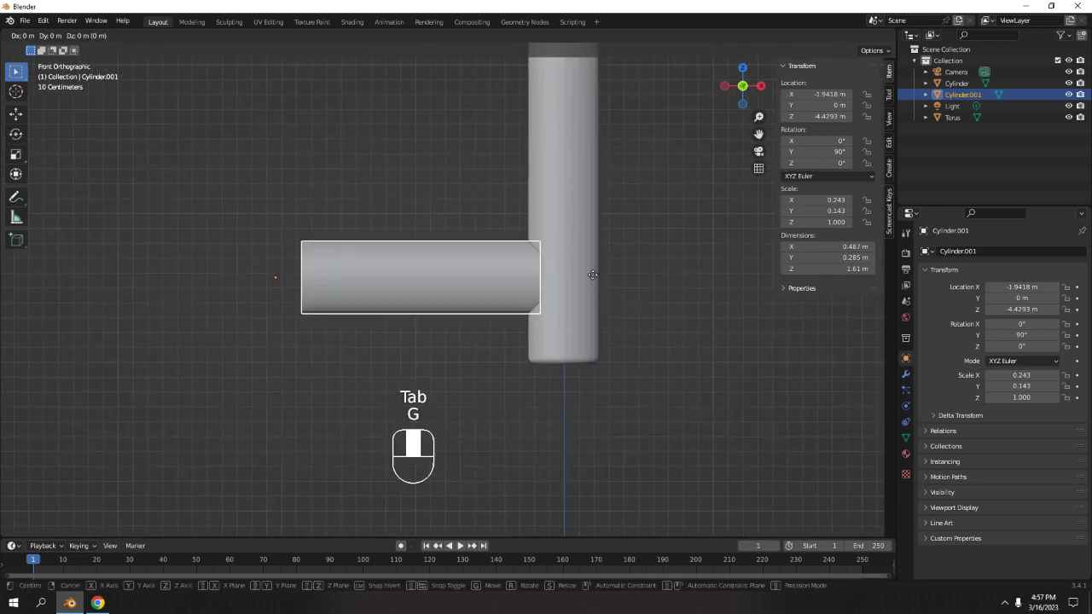
{"action": "middle_click_drag", "start_coordinate": [593, 275], "coordinate": [611, 316]}
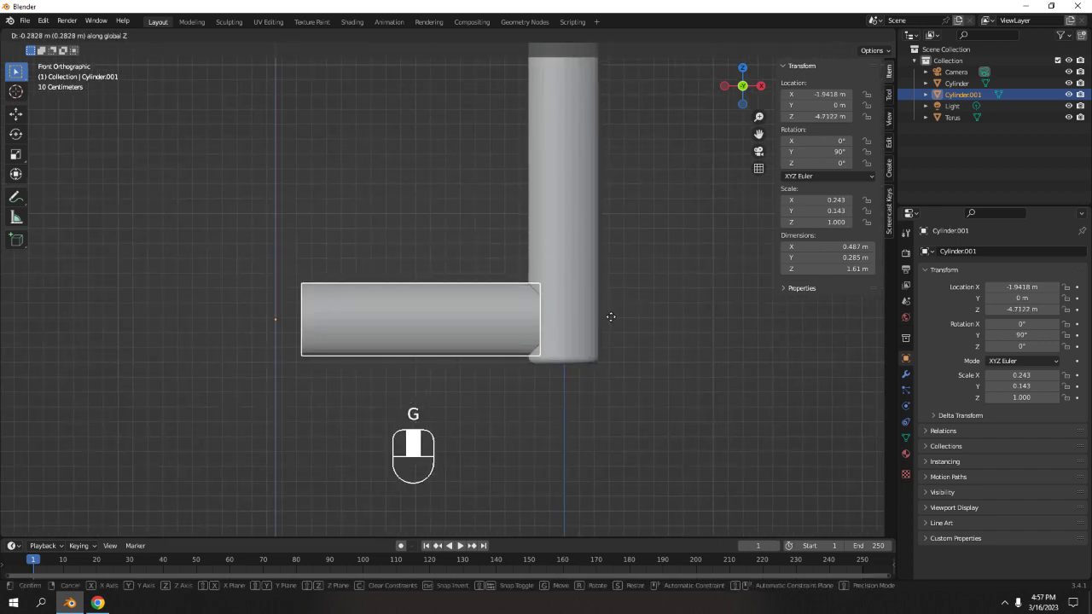
{"action": "left_click", "coordinate": [611, 318]}
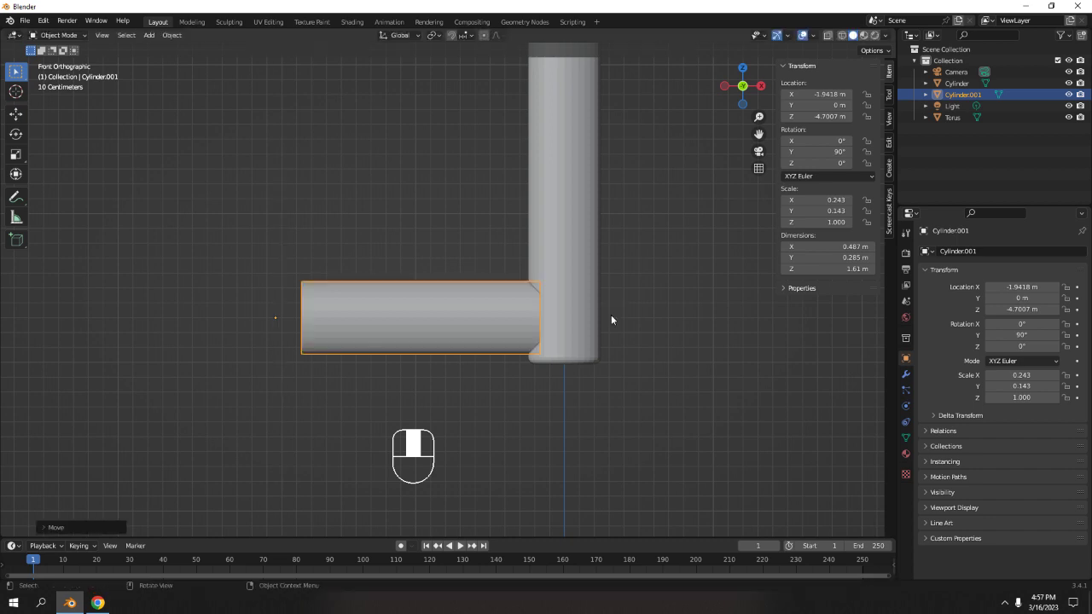
{"action": "key", "text": "Tab"}
{"action": "middle_click_drag", "start_coordinate": [726, 310], "coordinate": [632, 333]}
{"action": "scroll", "coordinate": [534, 317], "scroll_direction": "up", "scroll_amount": 5}
{"action": "key", "text": "Tab"}
{"action": "key", "text": "s"}
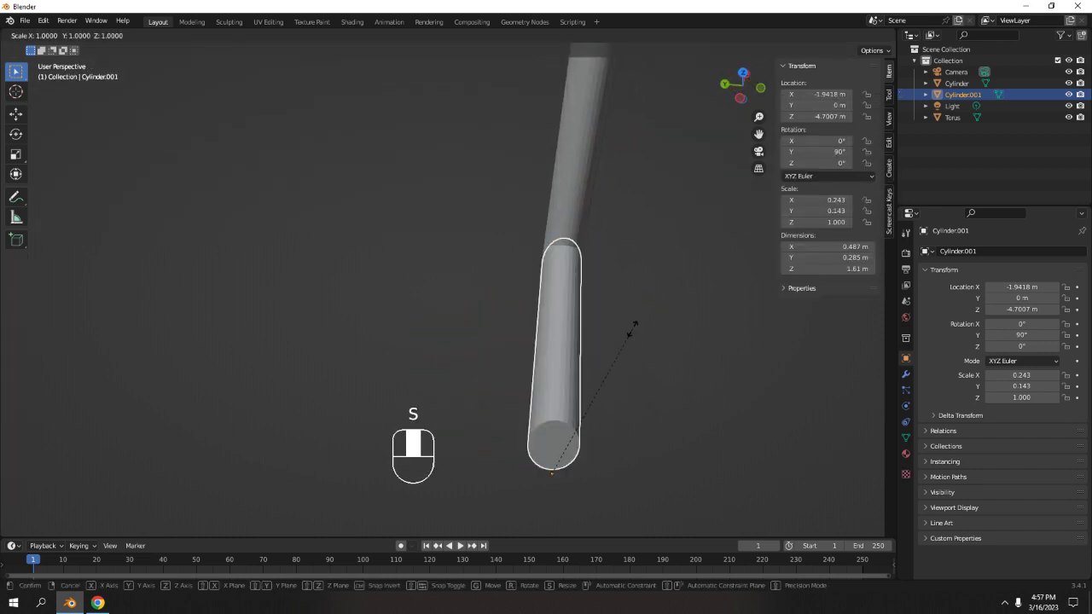
{"action": "right_click", "coordinate": [632, 328]}
Apply rotation and scale to the horizontal cylinder.
{"action": "middle_click_drag", "start_coordinate": [632, 328], "coordinate": [487, 275]}
{"action": "scroll", "coordinate": [482, 294], "scroll_direction": "up", "scroll_amount": 3}
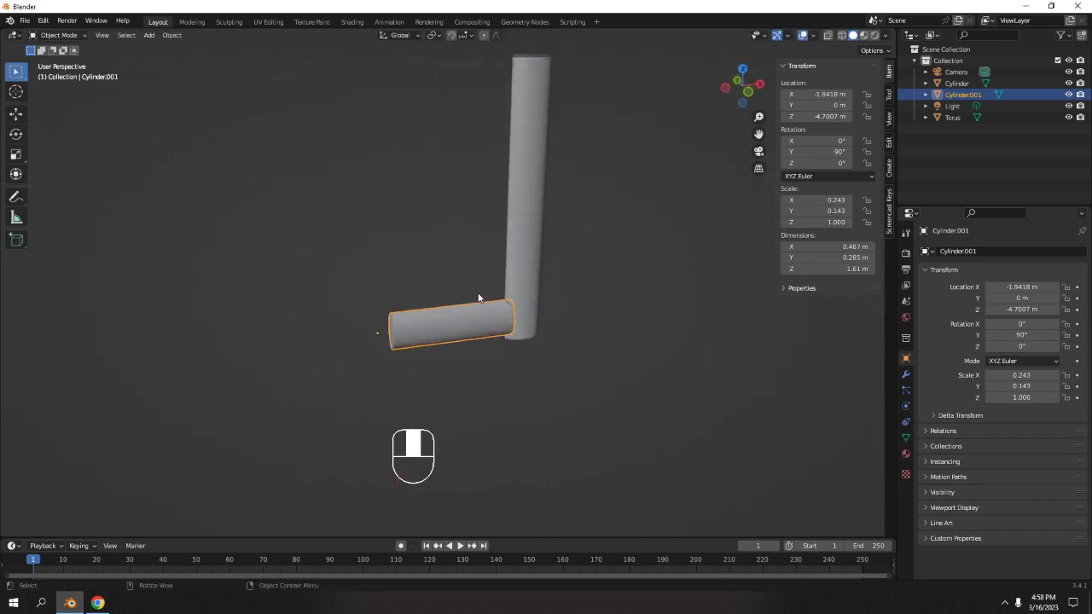
{"action": "scroll", "coordinate": [512, 333], "scroll_direction": "down", "scroll_amount": 5}
{"action": "scroll", "coordinate": [498, 290], "scroll_direction": "up", "scroll_amount": 5}
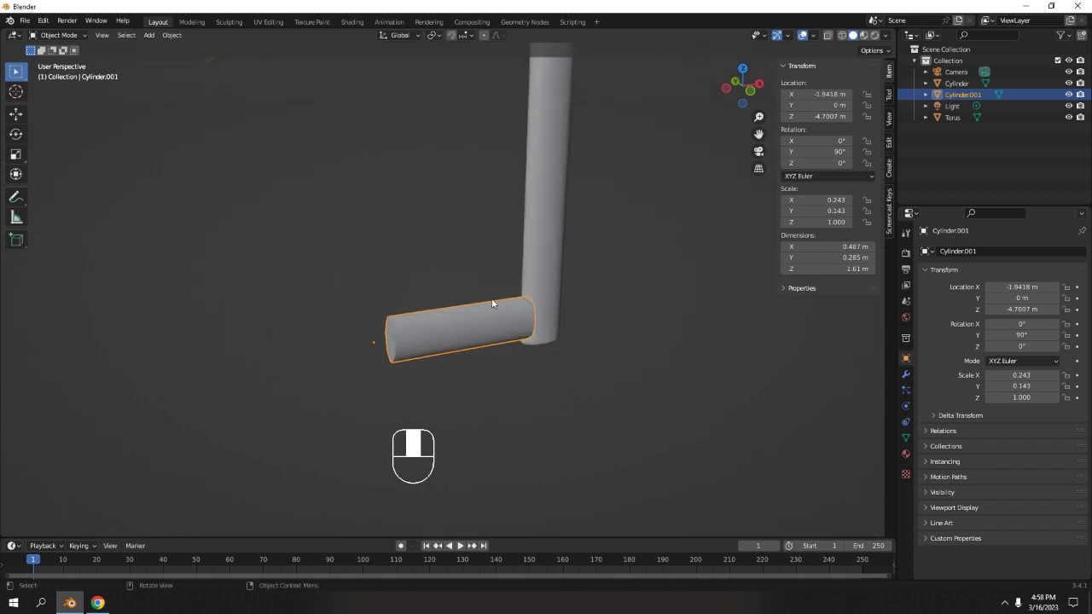
{"action": "right_click", "coordinate": [492, 327]}
{"action": "key", "text": "Escape"}
{"action": "key", "text": "shift+a"}
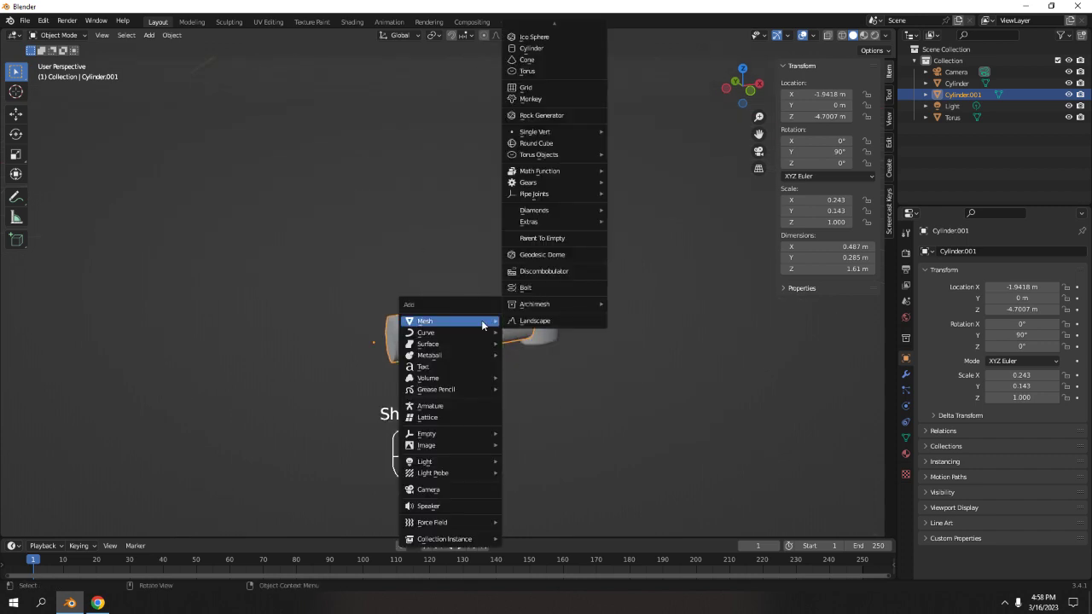
{"action": "key", "text": "Escape"}
{"action": "key", "text": "ctrl+a"}
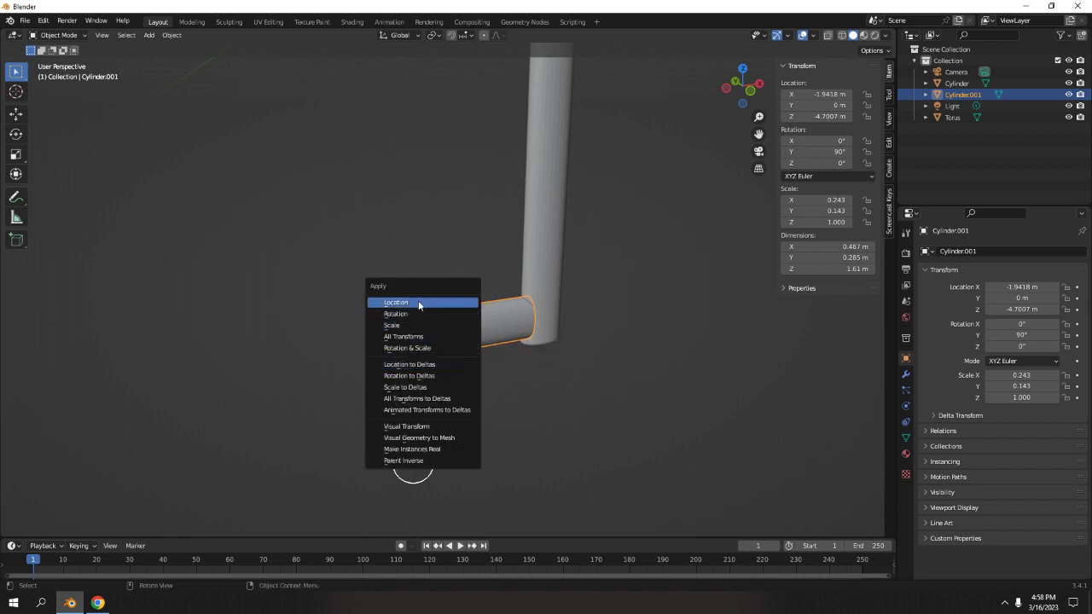
{"action": "left_click", "coordinate": [435, 348]}
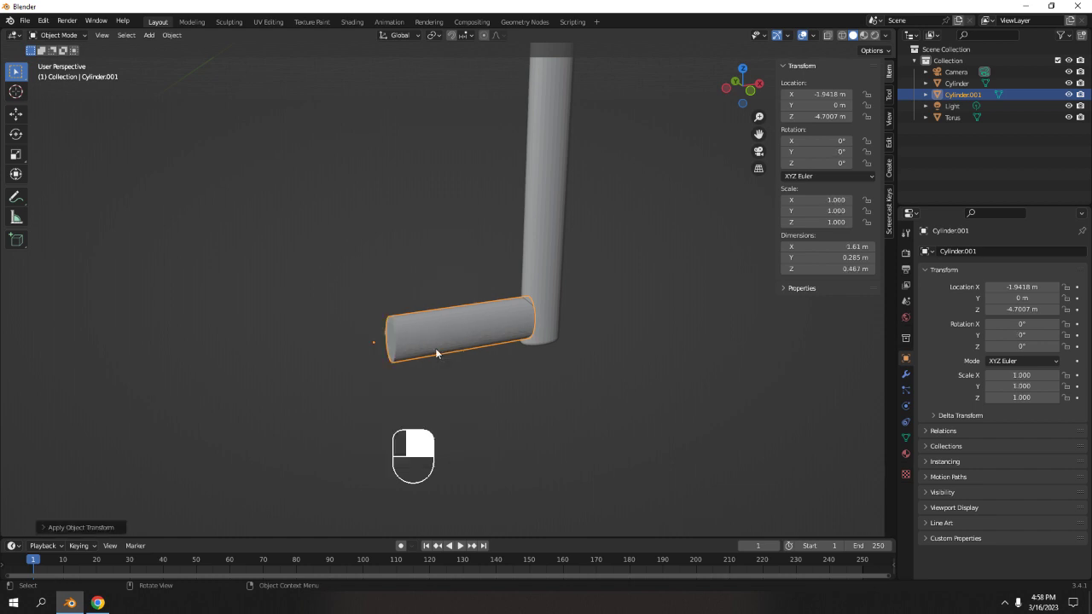
Scale the horizontal cylinder's thickness to about 0.702 on Y and Z, keeping its length.
{"action": "middle_click_drag", "start_coordinate": [438, 354], "coordinate": [537, 256]}
{"action": "left_click", "coordinate": [436, 300]}
{"action": "key", "text": "s"}
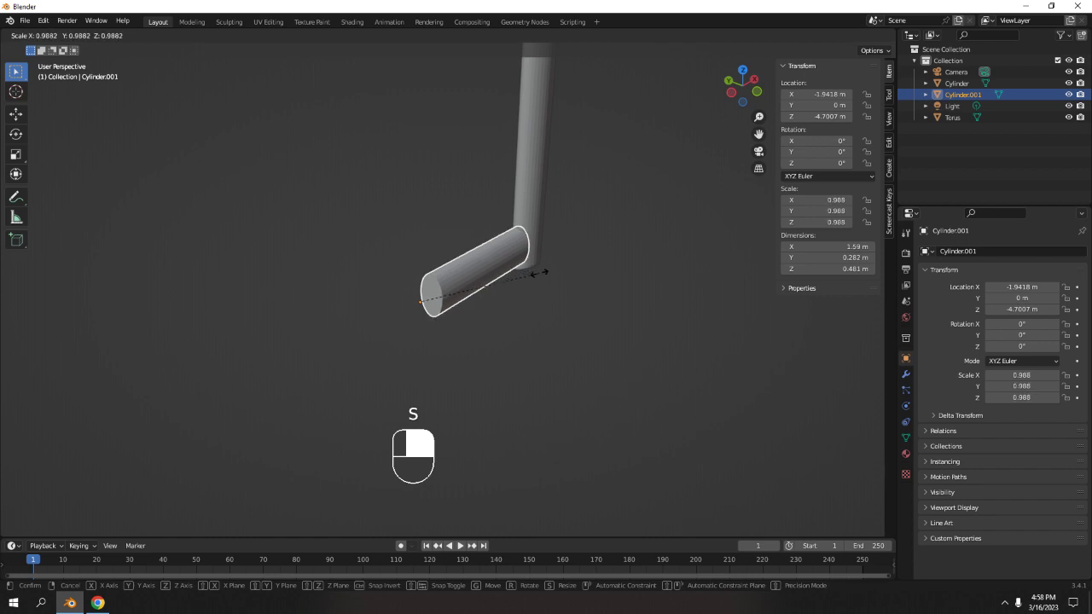
{"action": "key", "text": "shift"}
{"action": "key", "text": "shift+x"}
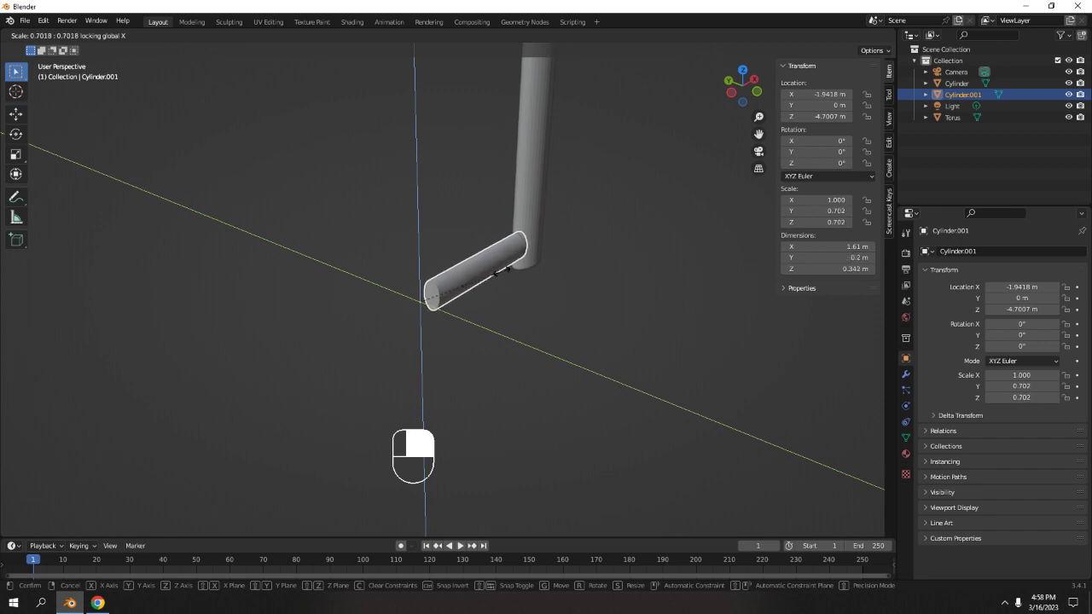
{"action": "left_click", "coordinate": [503, 274]}
Inspect the joint between the horizontal and vertical cylinders from several angles.
{"action": "left_click", "coordinate": [625, 197]}
{"action": "scroll", "coordinate": [623, 201], "scroll_direction": "down", "scroll_amount": 5}
{"action": "middle_click_drag", "start_coordinate": [609, 243], "coordinate": [488, 418]}
{"action": "scroll", "coordinate": [459, 208], "scroll_direction": "down", "scroll_amount": 3}
{"action": "scroll", "coordinate": [457, 236], "scroll_direction": "up", "scroll_amount": 5}
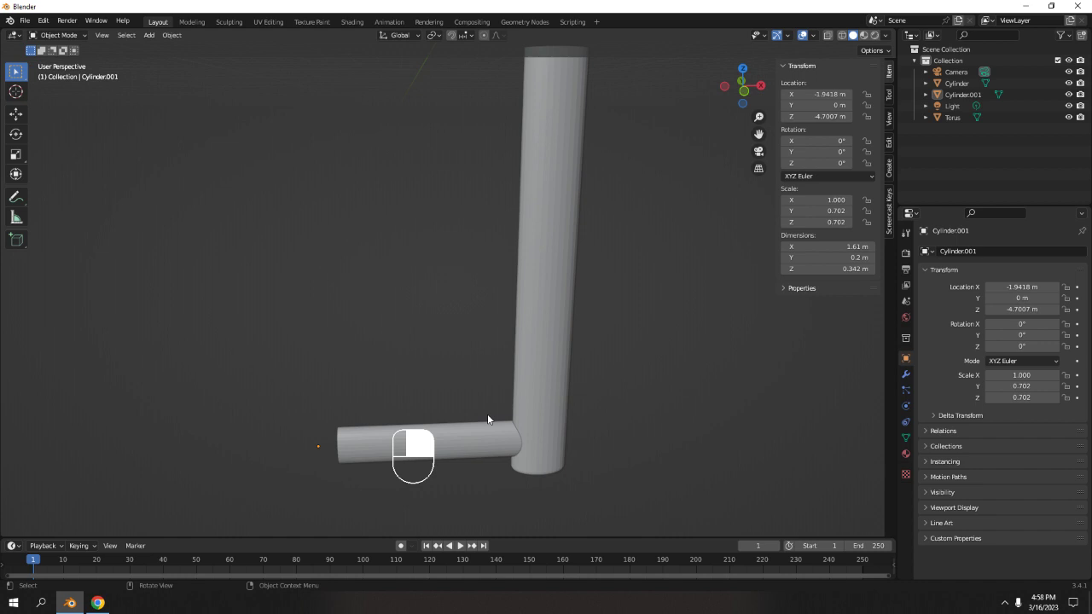
{"action": "middle_click_drag", "start_coordinate": [505, 314], "coordinate": [475, 427], "text": "shift"}
{"action": "scroll", "coordinate": [475, 427], "scroll_direction": "down", "scroll_amount": 6}
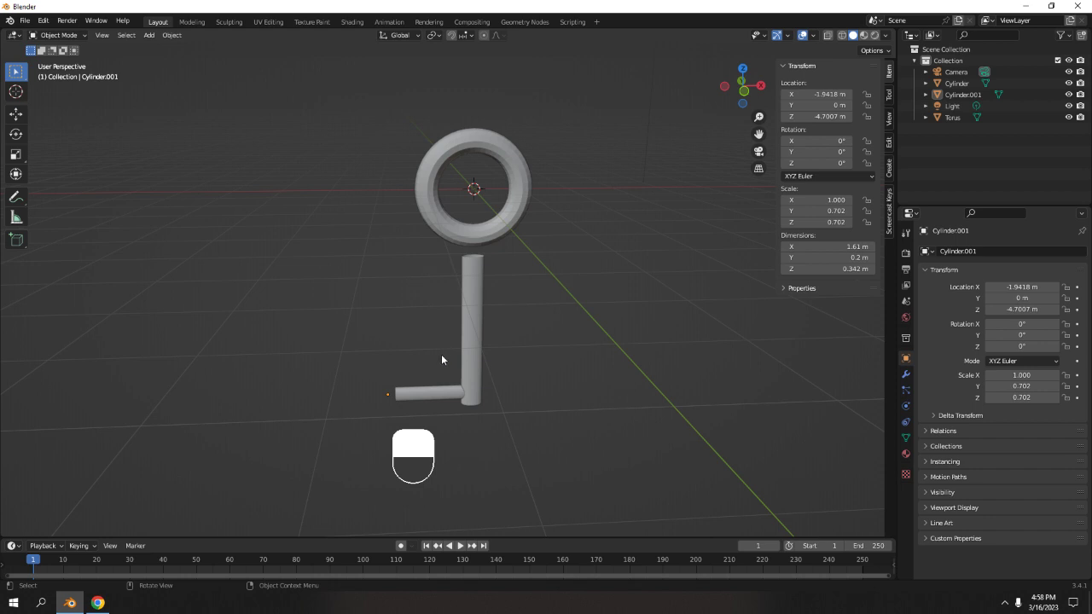
{"action": "scroll", "coordinate": [435, 412], "scroll_direction": "up", "scroll_amount": 5}
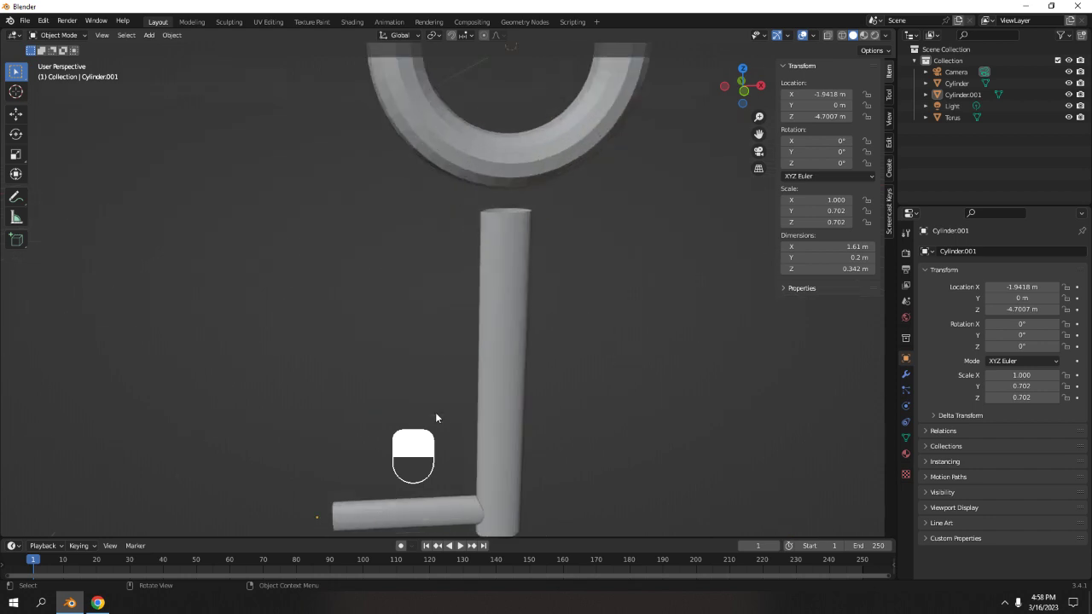
{"action": "scroll", "coordinate": [456, 410], "scroll_direction": "down", "scroll_amount": 3, "text": "shift"}
{"action": "left_click", "coordinate": [451, 400]}
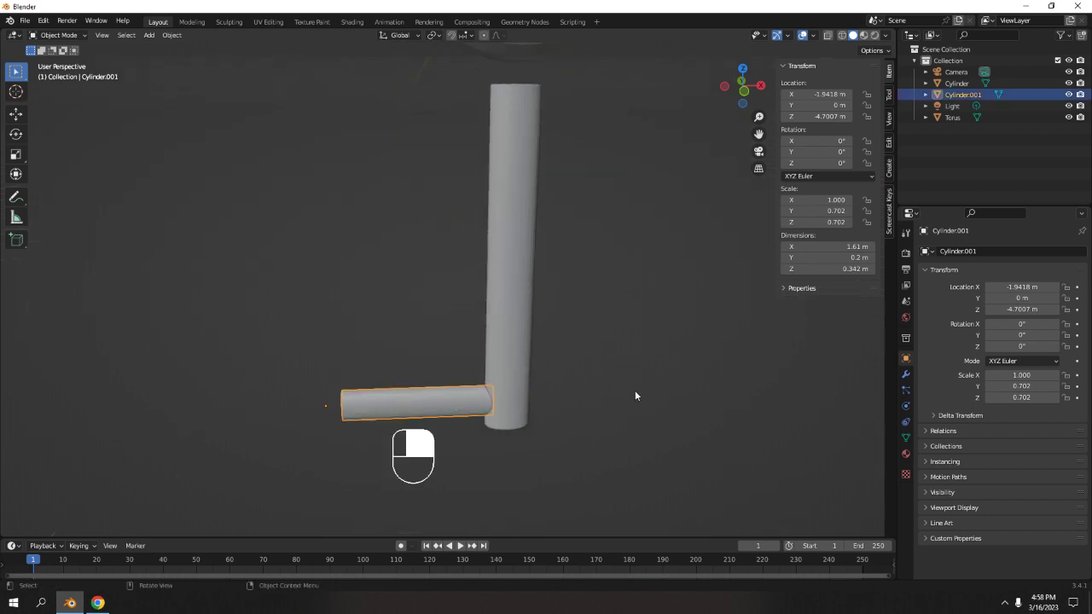
{"action": "left_click", "coordinate": [527, 234]}
{"action": "middle_click_drag", "start_coordinate": [643, 285], "coordinate": [443, 384]}
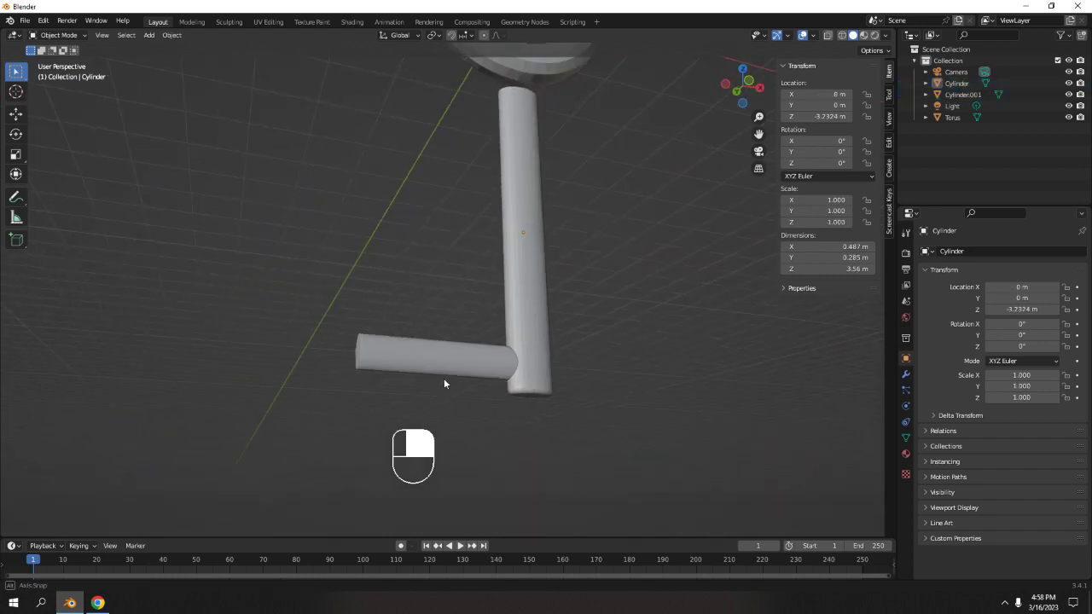
{"action": "scroll", "coordinate": [442, 378], "scroll_direction": "up", "scroll_amount": 6}
{"action": "middle_click_drag", "start_coordinate": [432, 342], "coordinate": [463, 364], "text": "shift"}
{"action": "scroll", "coordinate": [447, 357], "scroll_direction": "down", "scroll_amount": 4}
{"action": "key", "text": "Tab"}
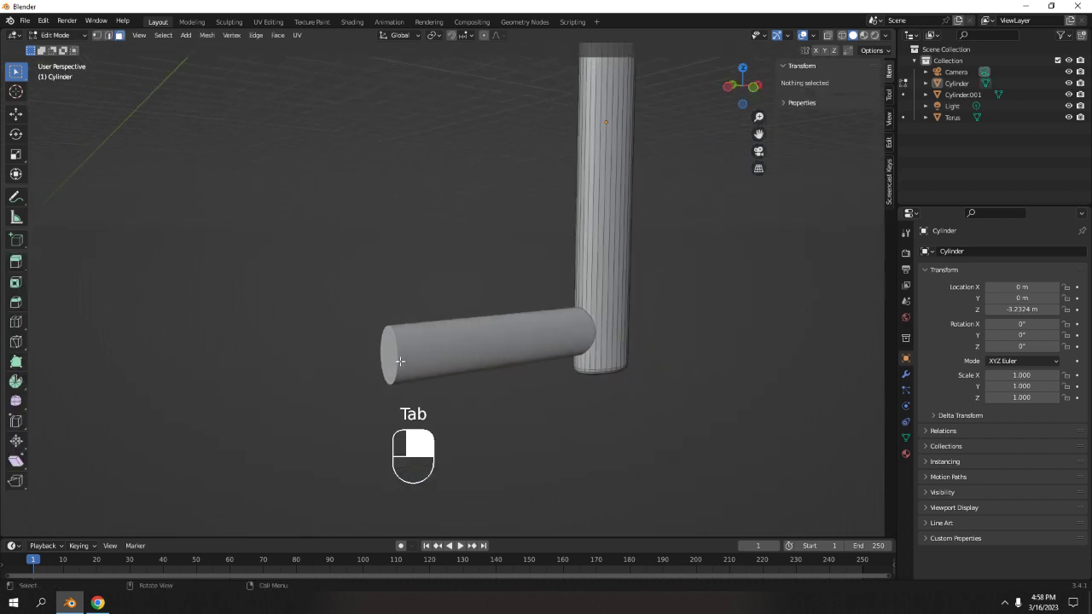
{"action": "scroll", "coordinate": [316, 322], "scroll_direction": "down", "scroll_amount": 5}
{"action": "middle_click_drag", "start_coordinate": [316, 321], "coordinate": [355, 333]}
{"action": "scroll", "coordinate": [447, 351], "scroll_direction": "up", "scroll_amount": 5}
{"action": "key", "text": "Tab"}
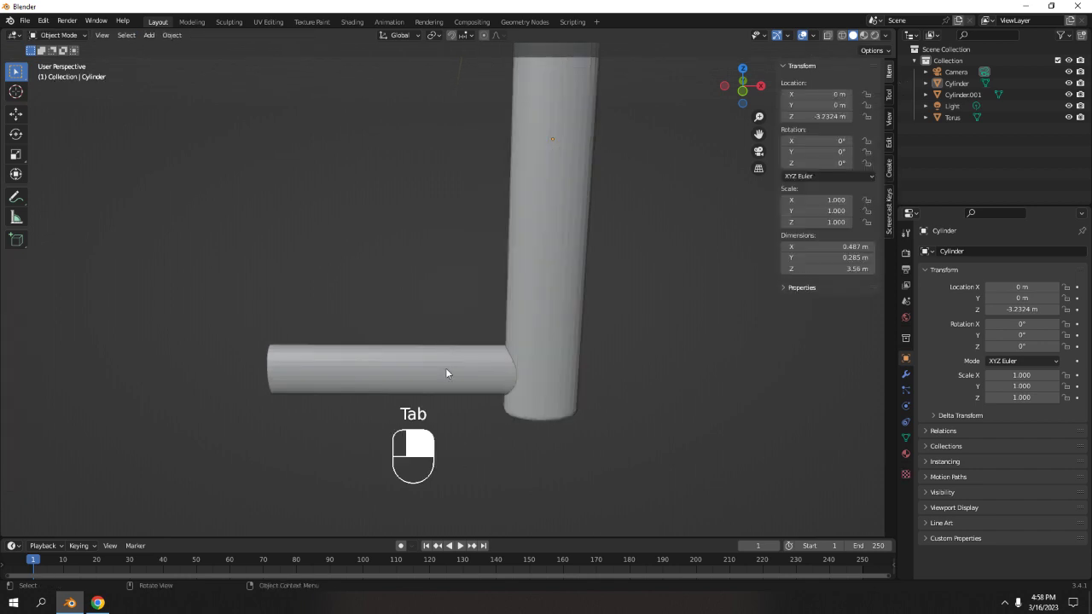
Set the horizontal cylinder's origin to its geometry and apply its scale.
{"action": "left_click", "coordinate": [443, 367]}
{"action": "middle_click_drag", "start_coordinate": [444, 368], "coordinate": [538, 383], "text": "shift"}
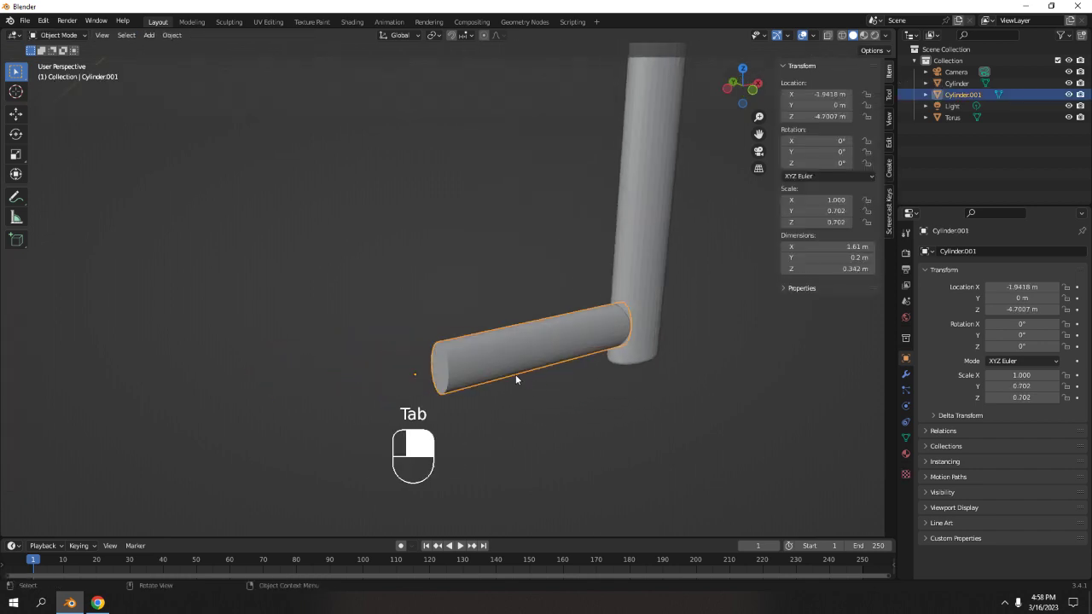
{"action": "scroll", "coordinate": [514, 378], "scroll_direction": "up", "scroll_amount": 2}
{"action": "right_click", "coordinate": [511, 373]}
{"action": "mouse_move", "coordinate": [511, 372]}
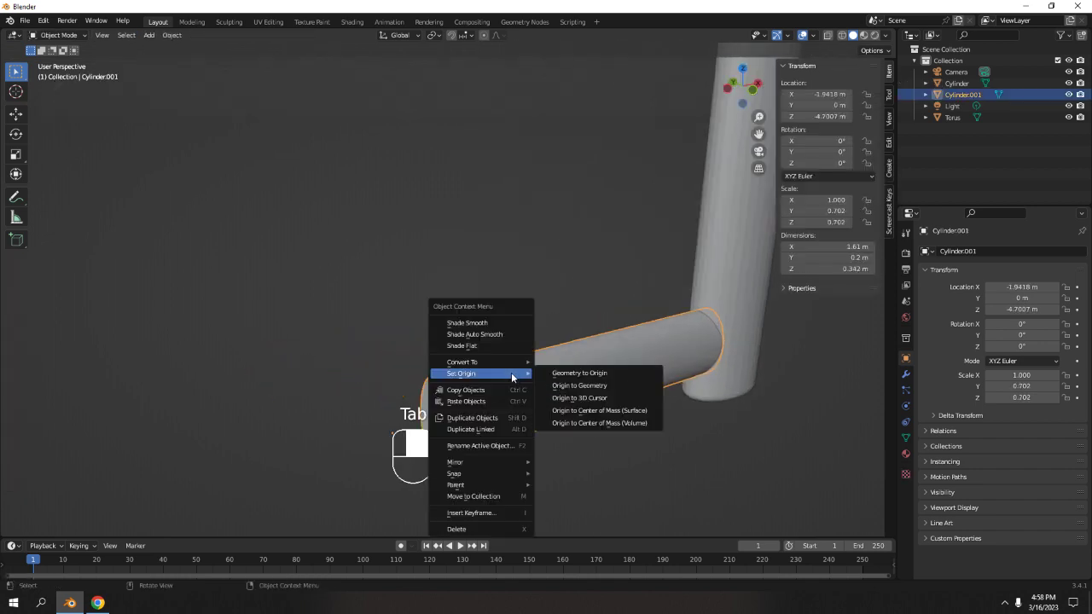
{"action": "left_click", "coordinate": [601, 389]}
{"action": "middle_click_drag", "start_coordinate": [599, 394], "coordinate": [571, 378]}
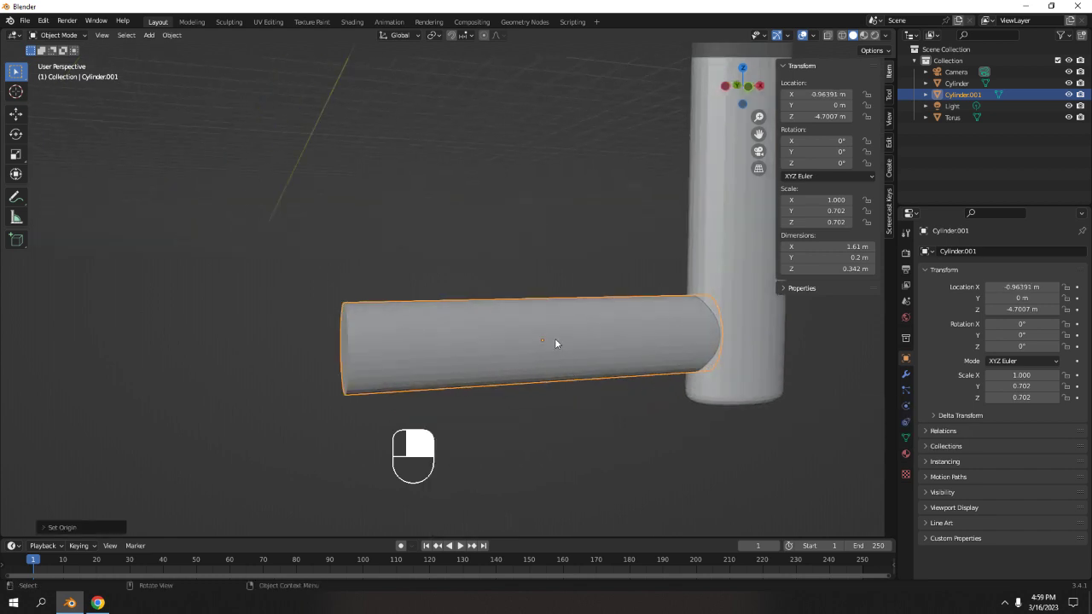
{"action": "key", "text": "ctrl+a"}
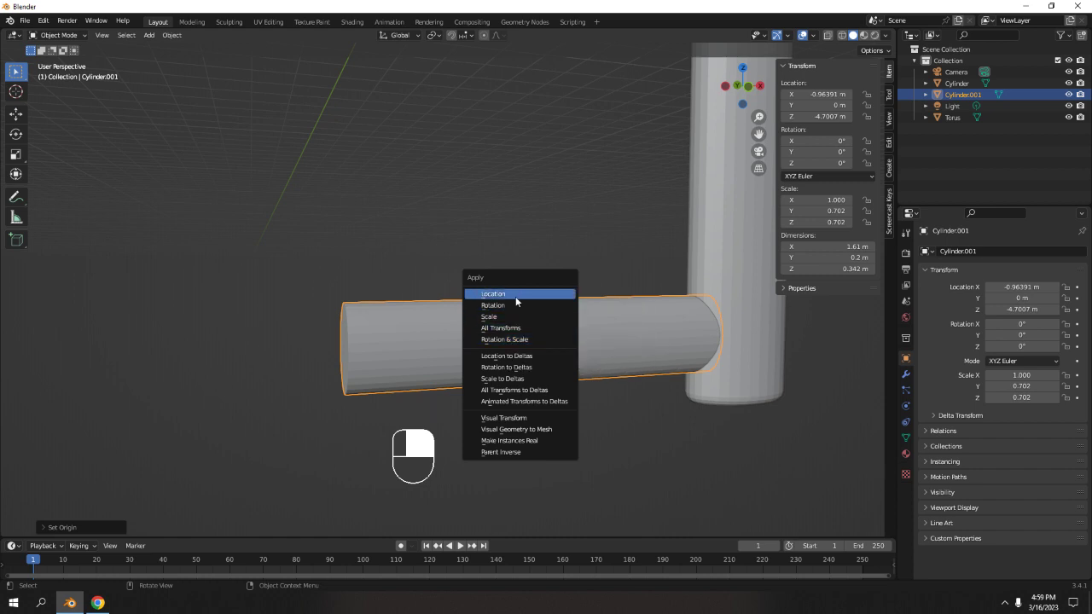
{"action": "left_click", "coordinate": [518, 318]}
Bevel the edges of the horizontal cylinder's outer end face in Edit Mode.
{"action": "scroll", "coordinate": [511, 335], "scroll_direction": "down", "scroll_amount": 5}
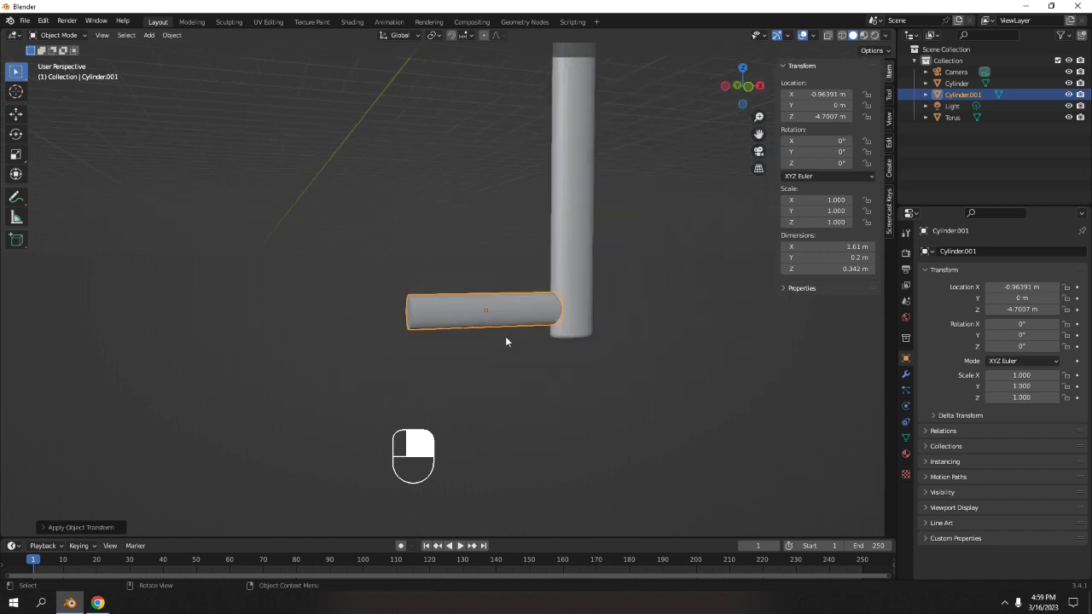
{"action": "middle_click_drag", "start_coordinate": [506, 337], "coordinate": [476, 310]}
{"action": "scroll", "coordinate": [527, 323], "scroll_direction": "up", "scroll_amount": 3}
{"action": "scroll", "coordinate": [477, 314], "scroll_direction": "up", "scroll_amount": 3}
{"action": "key", "text": "Tab"}
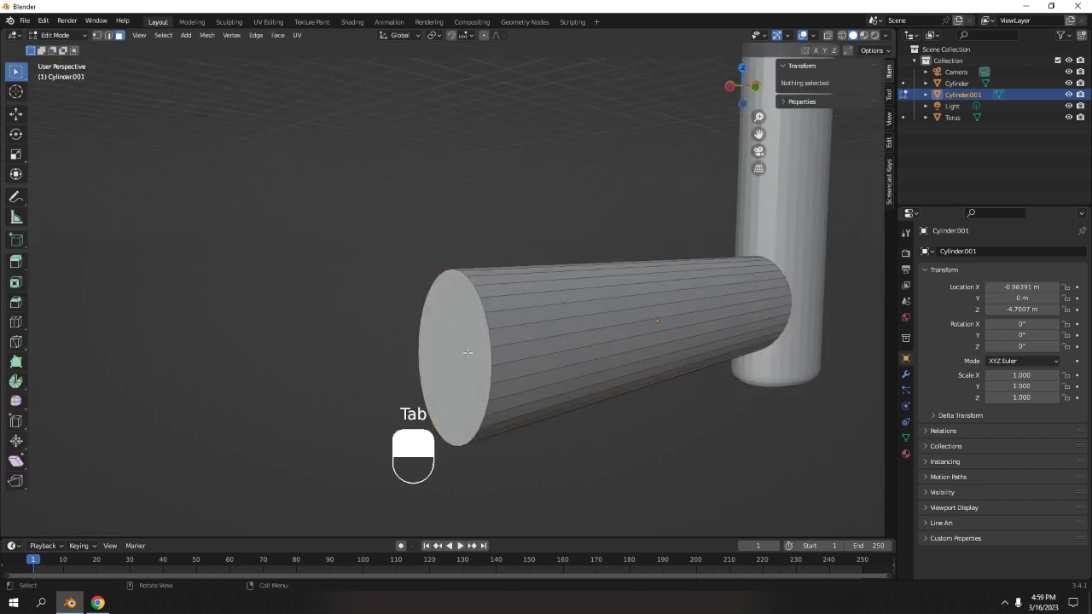
{"action": "left_click", "coordinate": [487, 333]}
{"action": "key", "text": "ctrl+b"}
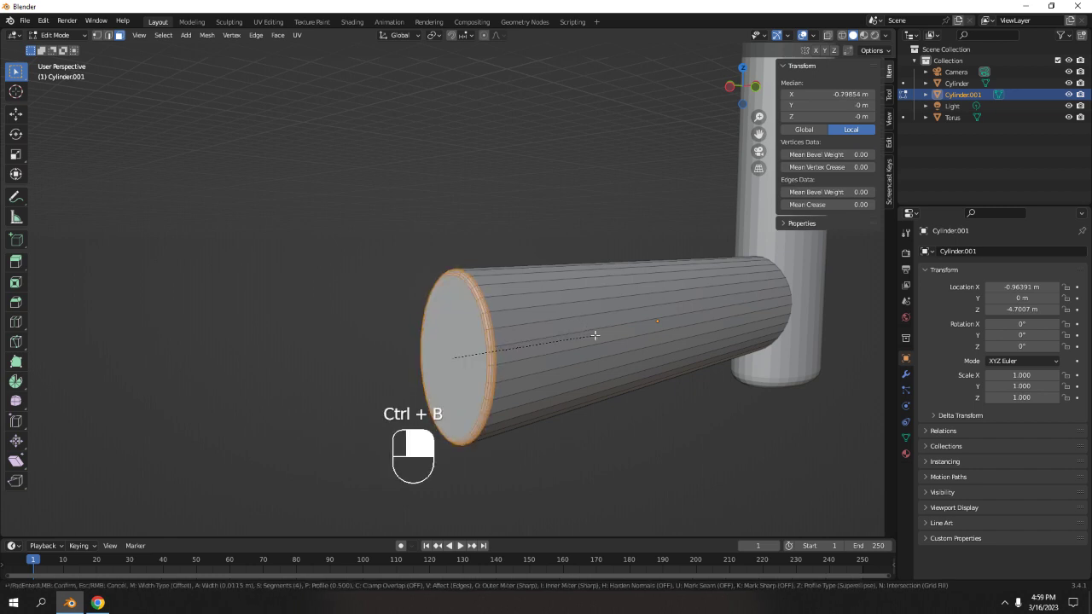
{"action": "left_click", "coordinate": [594, 335]}
{"action": "key", "text": "Tab"}
Duplicate the horizontal cylinder and move the copy straight up to about Z -3.80 m.
{"action": "middle_click_drag", "start_coordinate": [441, 262], "coordinate": [523, 285]}
{"action": "left_click", "coordinate": [555, 287]}
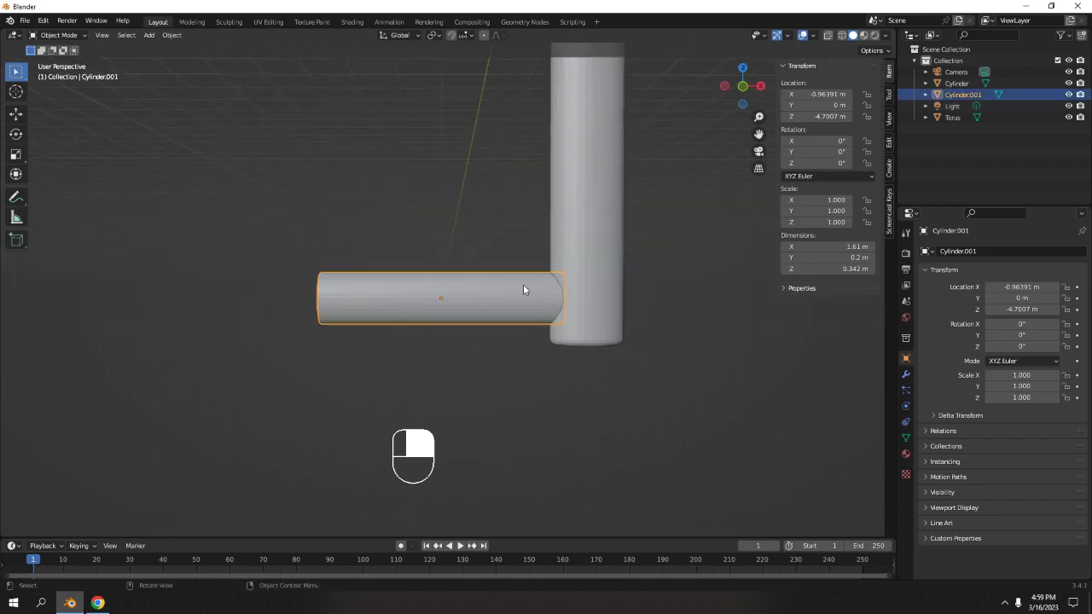
{"action": "middle_click_drag", "start_coordinate": [582, 268], "coordinate": [576, 307], "text": "shift"}
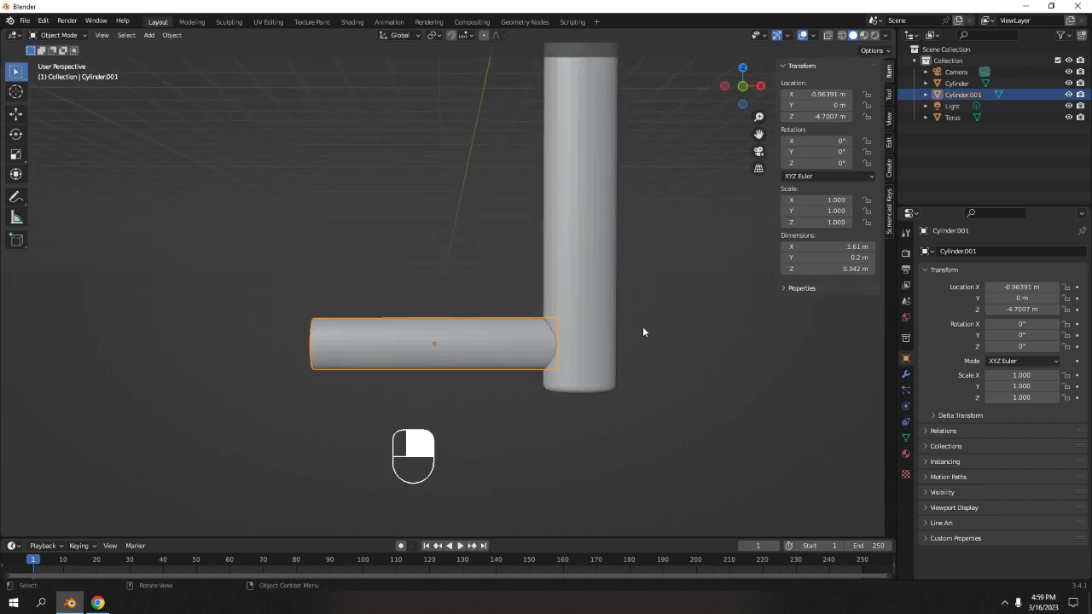
{"action": "key", "text": "shift+d"}
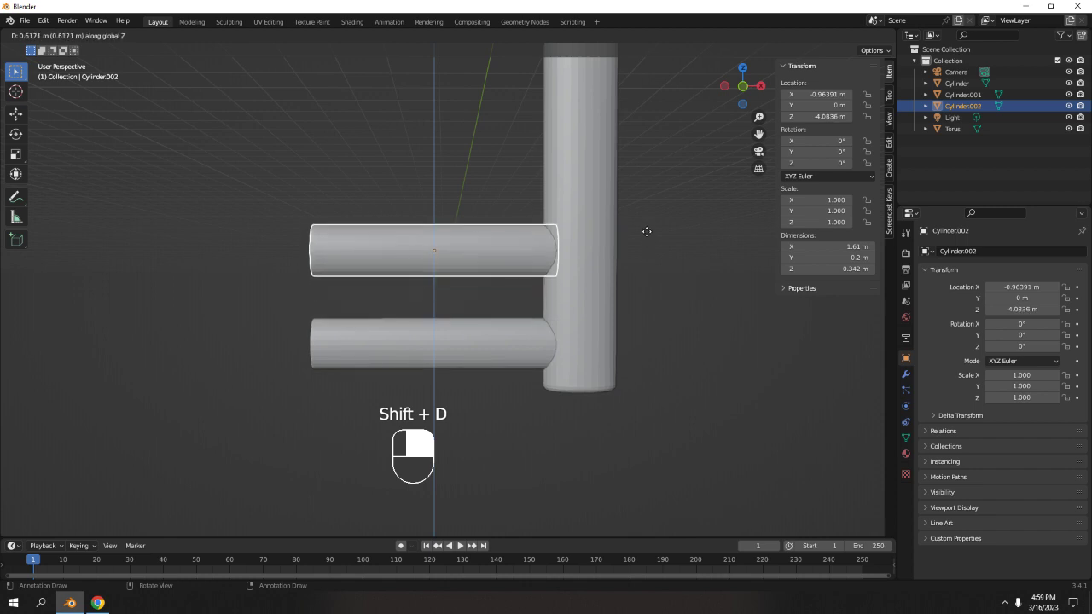
{"action": "left_click", "coordinate": [654, 196]}
Try adding a loop cut around the middle of the upper horizontal cylinder in Edit Mode, then undo it.
{"action": "scroll", "coordinate": [640, 211], "scroll_direction": "down", "scroll_amount": 8}
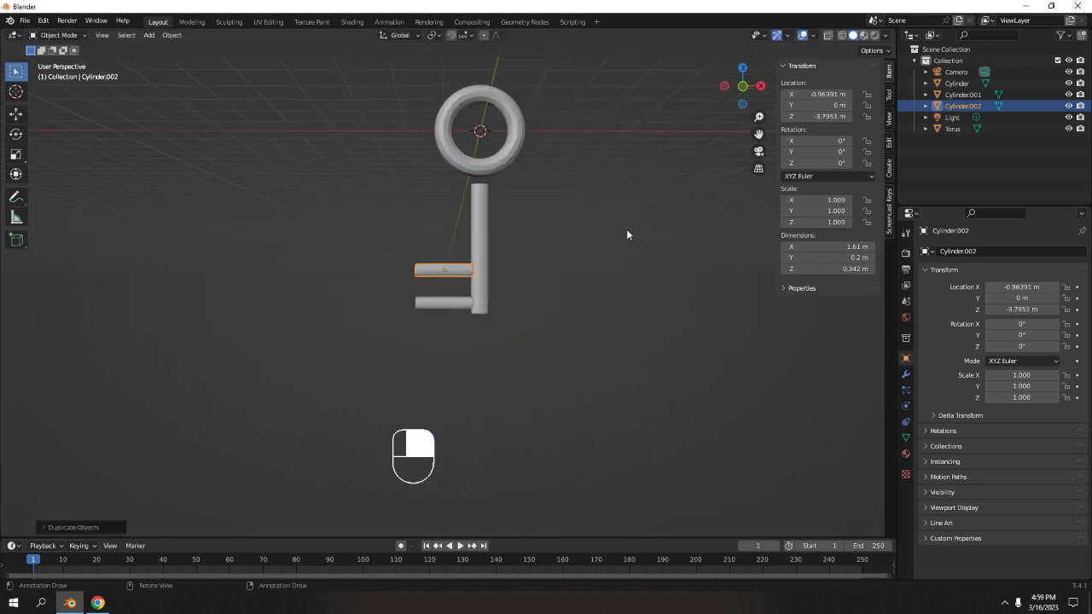
{"action": "middle_click_drag", "start_coordinate": [627, 229], "coordinate": [567, 262], "text": "shift"}
{"action": "scroll", "coordinate": [566, 262], "scroll_direction": "up", "scroll_amount": 3}
{"action": "scroll", "coordinate": [478, 243], "scroll_direction": "up", "scroll_amount": 3}
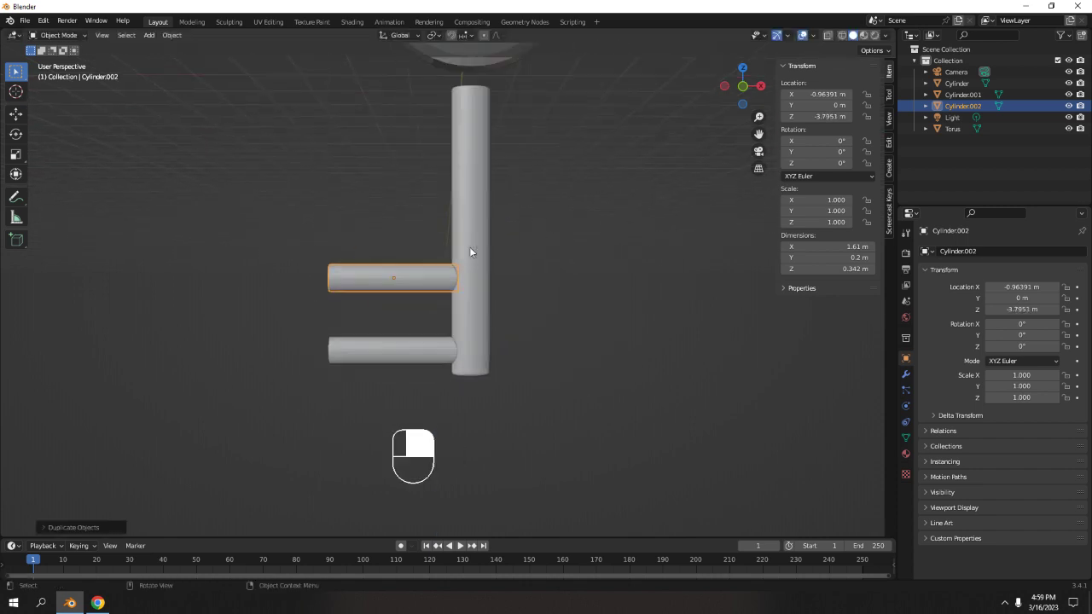
{"action": "middle_click_drag", "start_coordinate": [459, 247], "coordinate": [510, 250], "text": "shift"}
{"action": "middle_click_drag", "start_coordinate": [416, 256], "coordinate": [459, 259], "text": "shift"}
{"action": "key", "text": "Tab"}
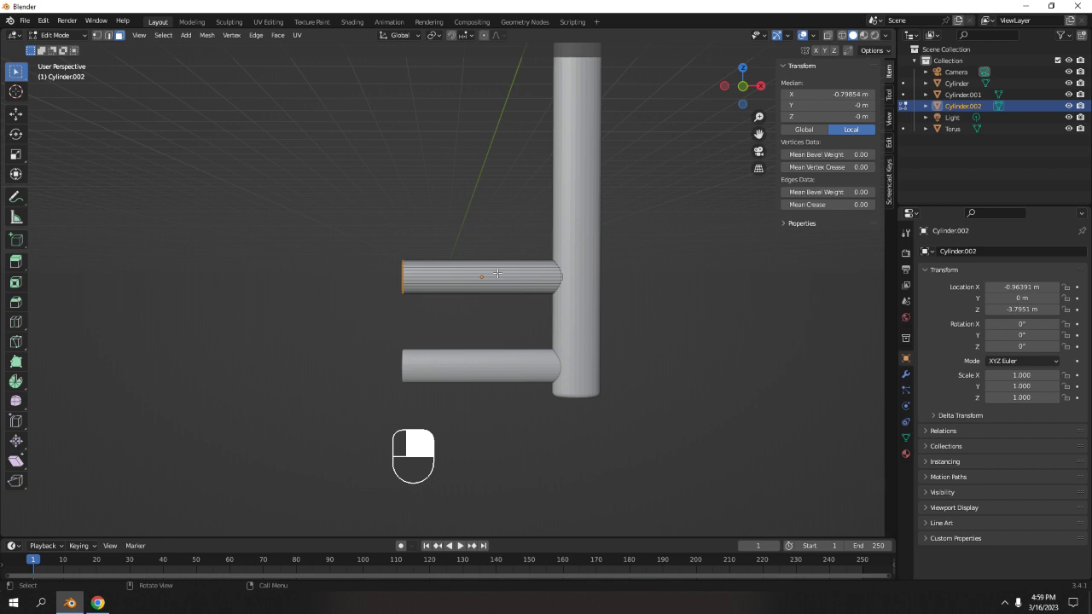
{"action": "scroll", "coordinate": [461, 263], "scroll_direction": "down", "scroll_amount": 1}
{"action": "scroll", "coordinate": [464, 264], "scroll_direction": "up", "scroll_amount": 4}
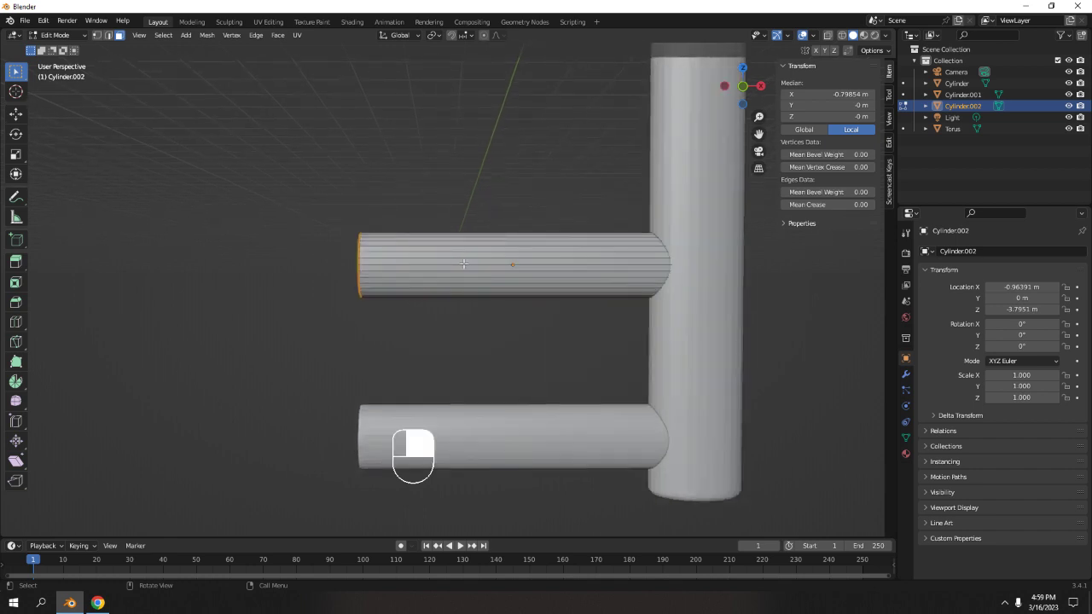
{"action": "key", "text": "ctrl+r"}
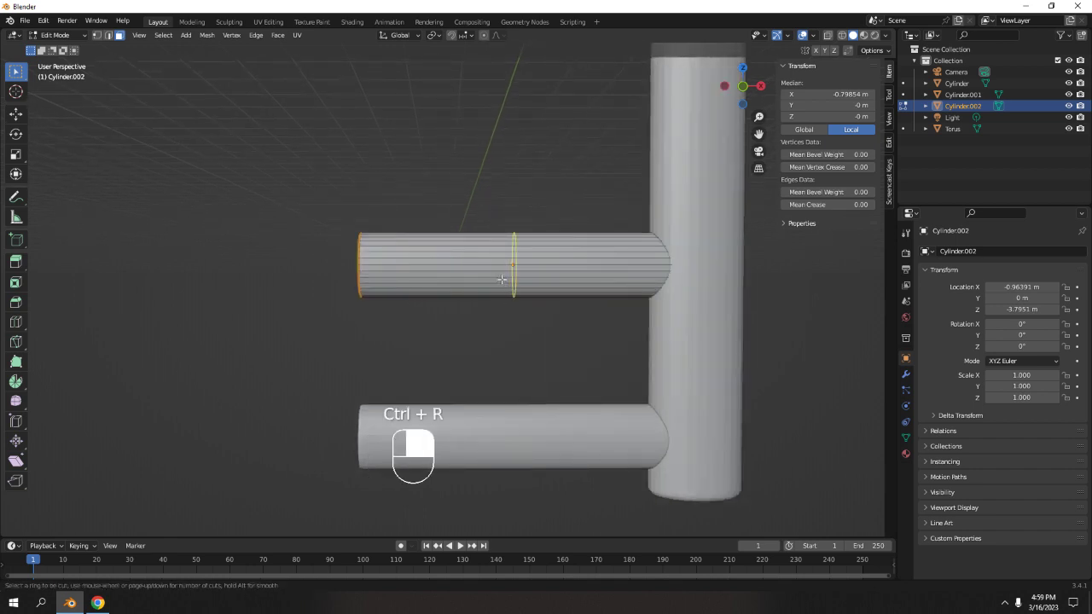
{"action": "left_click", "coordinate": [513, 264]}
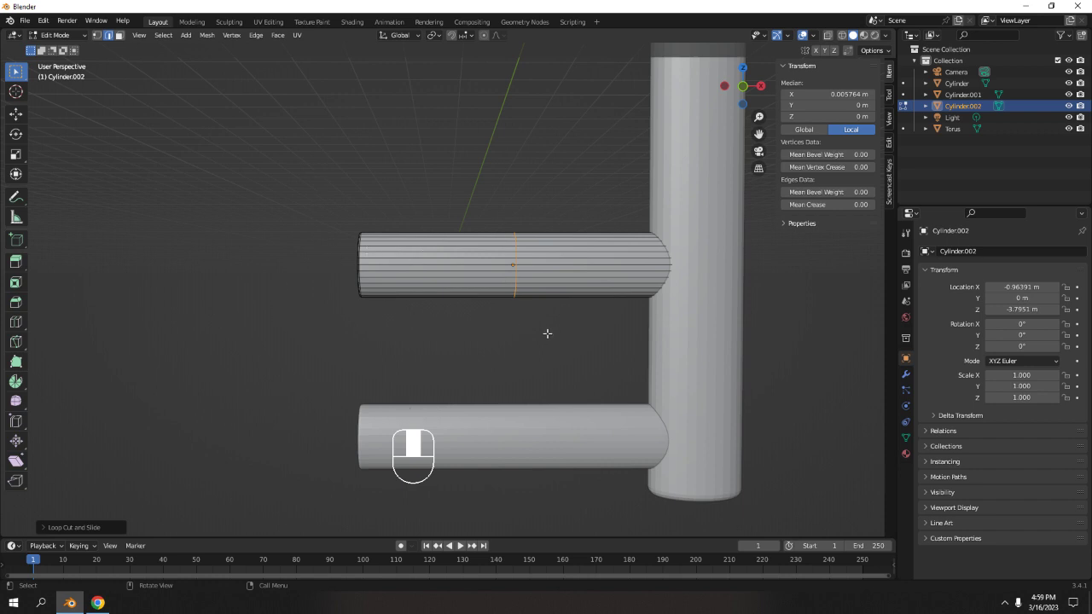
{"action": "middle_click_drag", "start_coordinate": [410, 245], "coordinate": [483, 353]}
{"action": "key", "text": "ctrl+z"}
Shorten the upper horizontal cylinder by moving its outer end face about 0.58 m along X in front view.
{"action": "key", "text": "shift"}
{"action": "scroll", "coordinate": [485, 253], "scroll_direction": "up", "scroll_amount": 4}
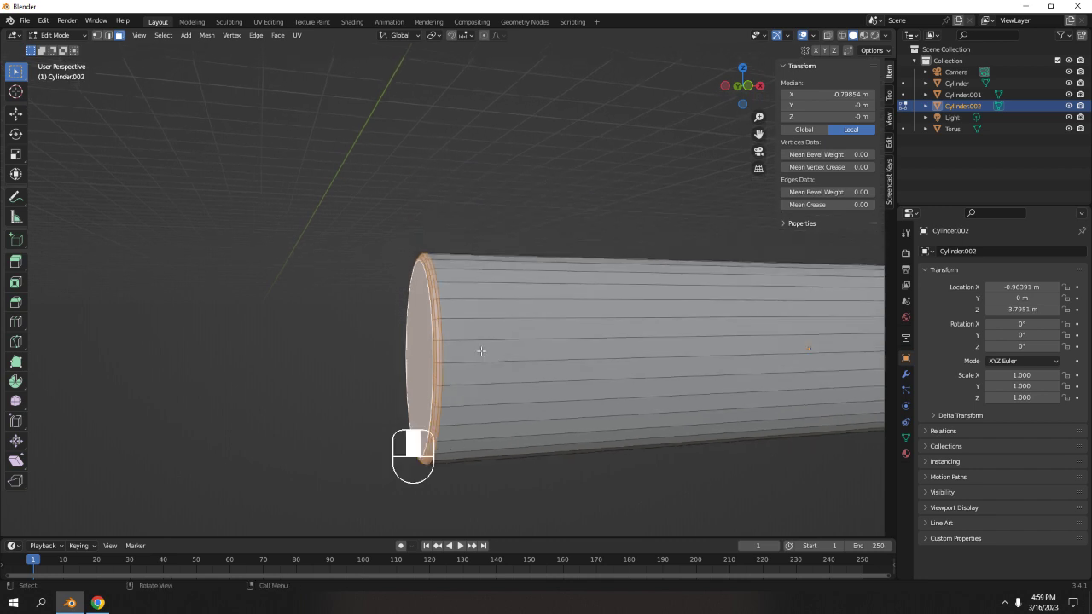
{"action": "scroll", "coordinate": [483, 354], "scroll_direction": "up", "scroll_amount": 4}
{"action": "middle_click_drag", "start_coordinate": [393, 327], "coordinate": [376, 309], "text": "shift"}
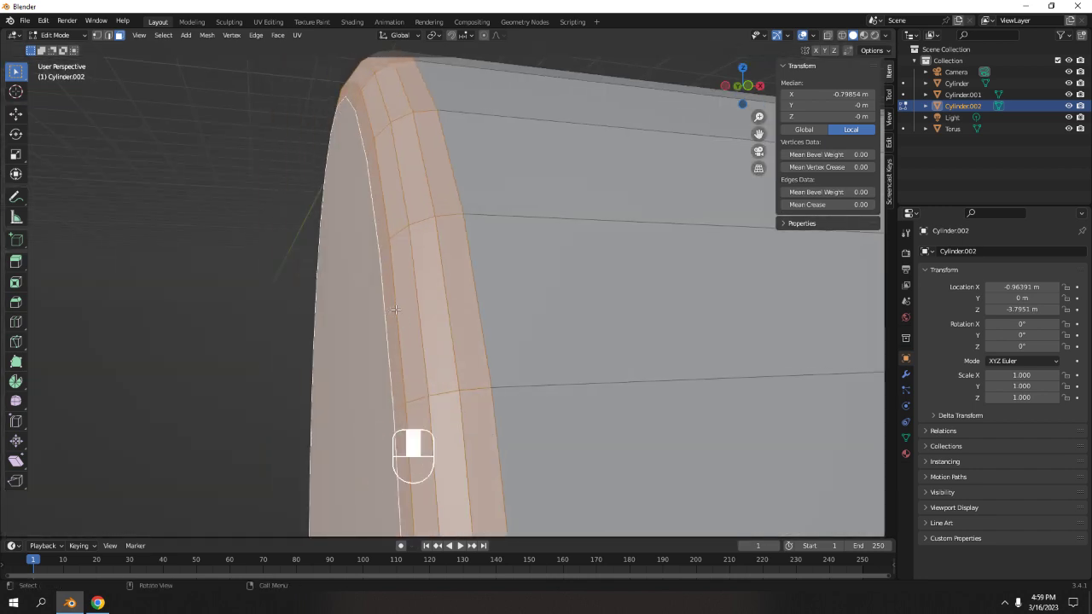
{"action": "scroll", "coordinate": [473, 300], "scroll_direction": "down", "scroll_amount": 10}
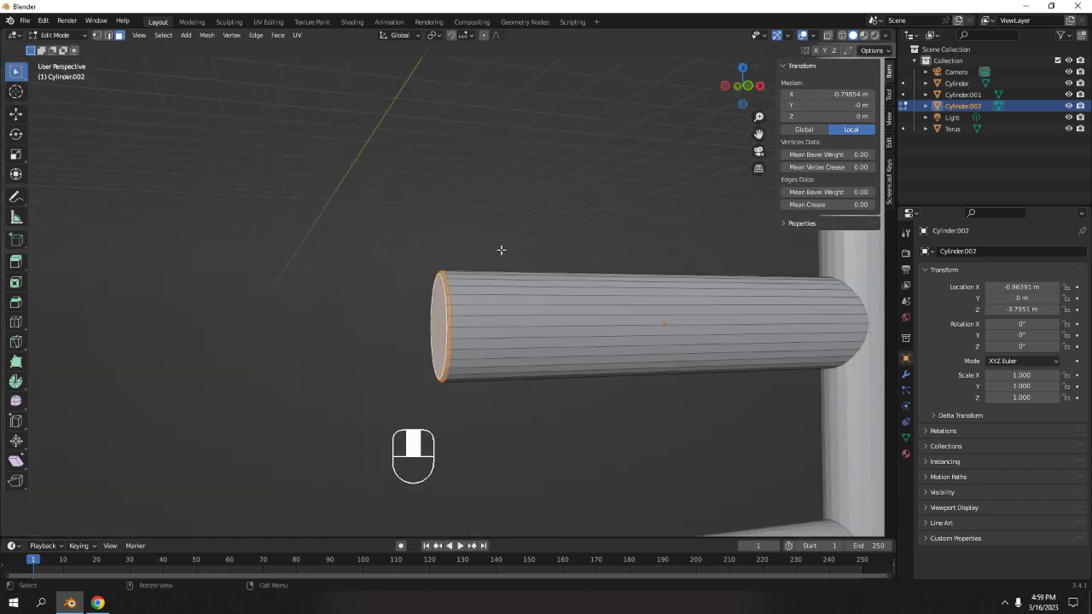
{"action": "scroll", "coordinate": [468, 301], "scroll_direction": "up", "scroll_amount": 6}
{"action": "scroll", "coordinate": [510, 389], "scroll_direction": "down", "scroll_amount": 5}
{"action": "key", "text": "KP_1"}
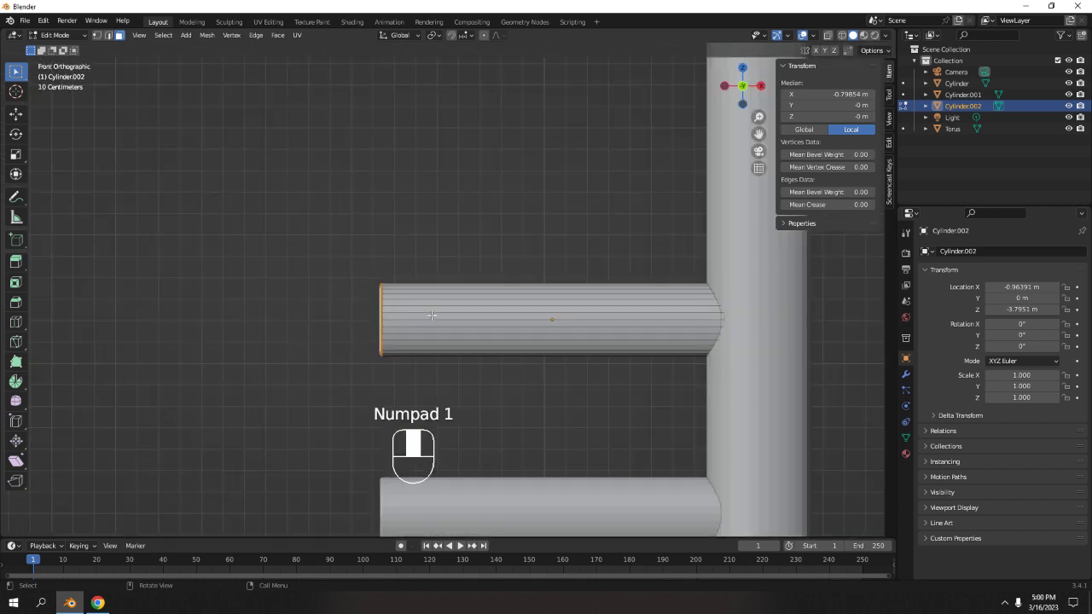
{"action": "middle_click_drag", "start_coordinate": [436, 235], "coordinate": [436, 231], "text": "shift"}
{"action": "key", "text": "g"}
{"action": "key", "text": "x"}
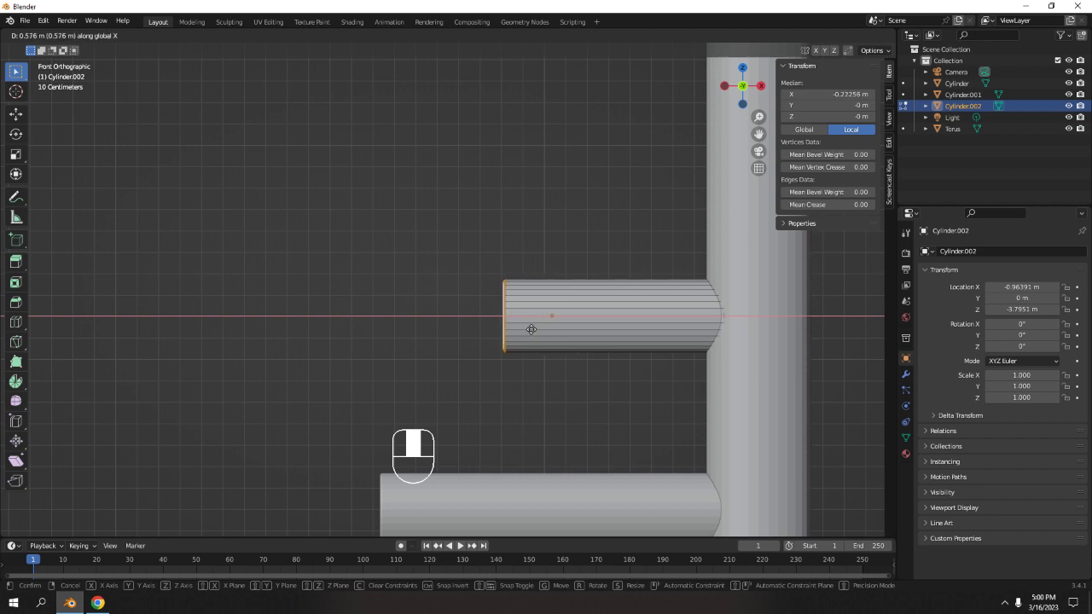
{"action": "left_click", "coordinate": [551, 330]}
{"action": "left_click", "coordinate": [418, 164]}
{"action": "scroll", "coordinate": [421, 170], "scroll_direction": "down", "scroll_amount": 9}
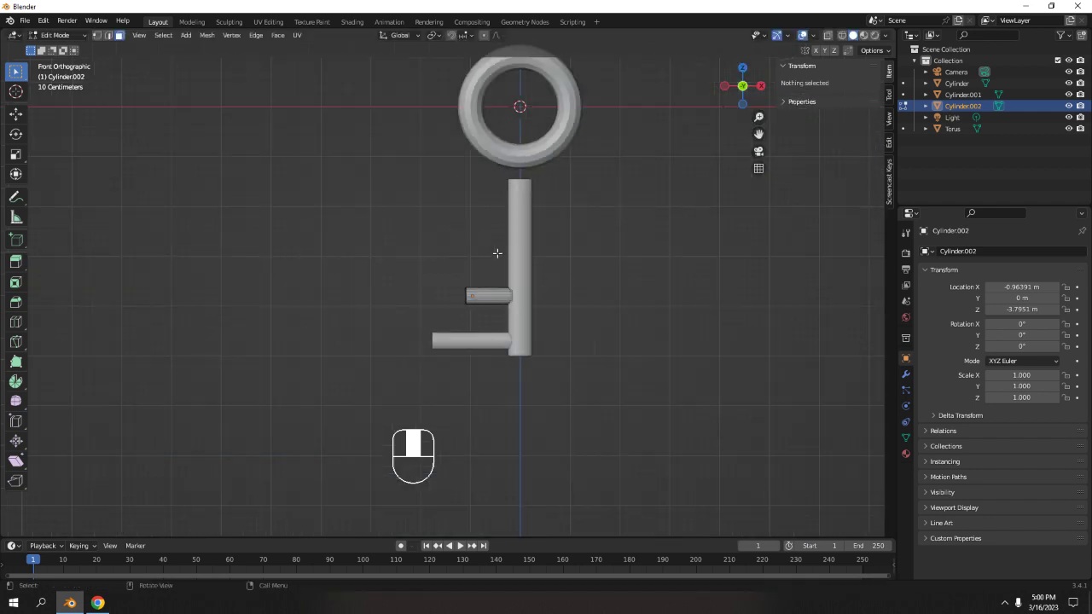
{"action": "key", "text": "Tab"}
Move all three cylinders up about 0.33 m along Z toward the torus.
{"action": "middle_click_drag", "start_coordinate": [539, 276], "coordinate": [473, 331]}
{"action": "left_click", "coordinate": [620, 300]}
{"action": "scroll", "coordinate": [492, 288], "scroll_direction": "up", "scroll_amount": 7}
{"action": "scroll", "coordinate": [474, 331], "scroll_direction": "down", "scroll_amount": 7}
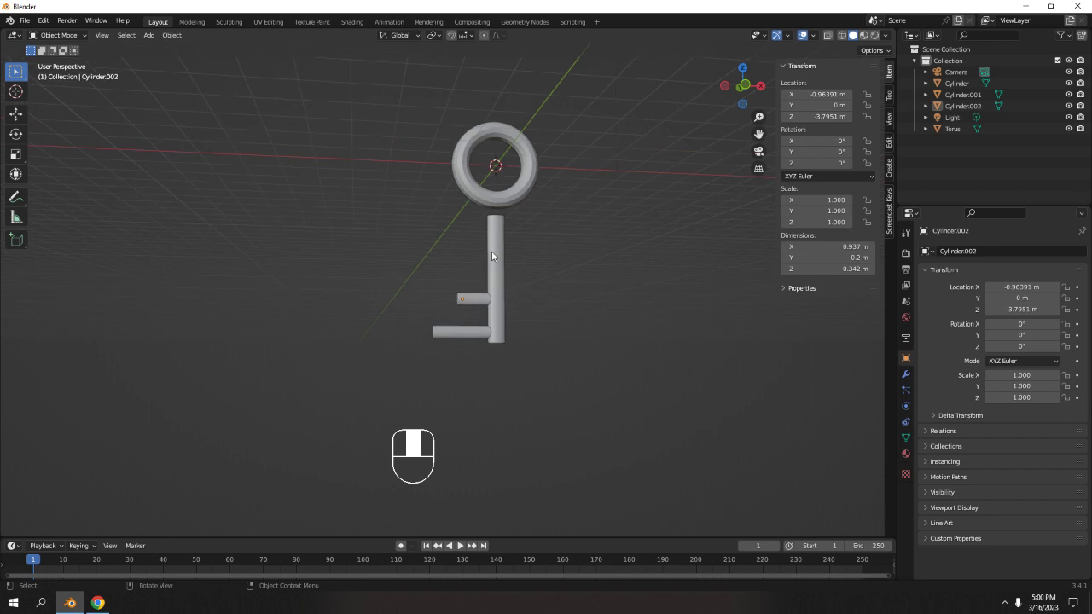
{"action": "middle_click_drag", "start_coordinate": [493, 252], "coordinate": [486, 281], "text": "shift"}
{"action": "key", "text": "KP_1"}
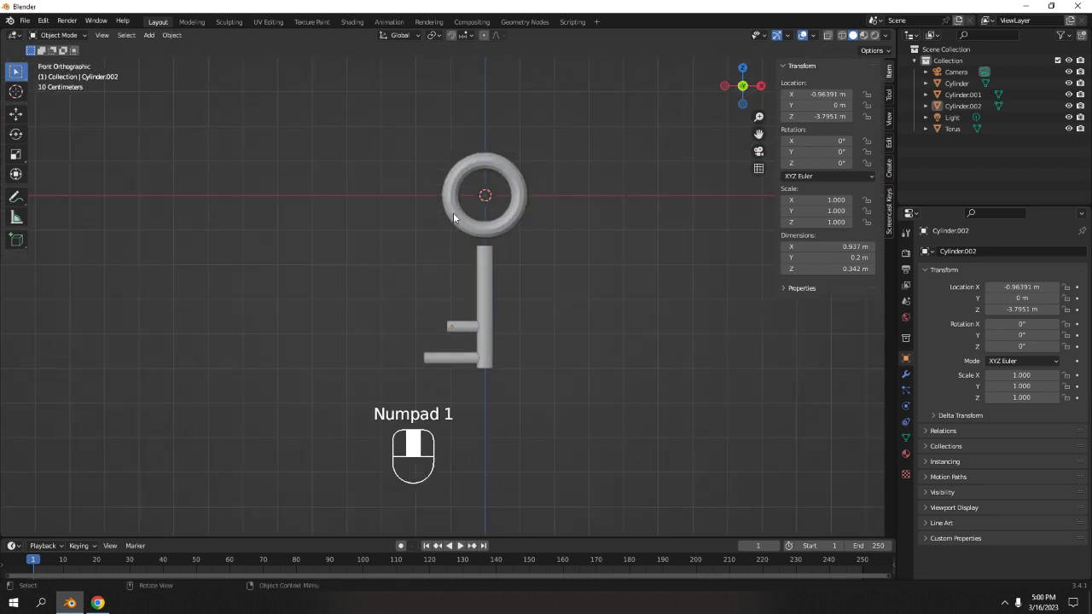
{"action": "scroll", "coordinate": [458, 244], "scroll_direction": "up", "scroll_amount": 5}
{"action": "scroll", "coordinate": [449, 259], "scroll_direction": "down", "scroll_amount": 4}
{"action": "left_click_drag", "start_coordinate": [397, 275], "coordinate": [565, 495]}
{"action": "scroll", "coordinate": [541, 361], "scroll_direction": "up", "scroll_amount": 4}
{"action": "key", "text": "g"}
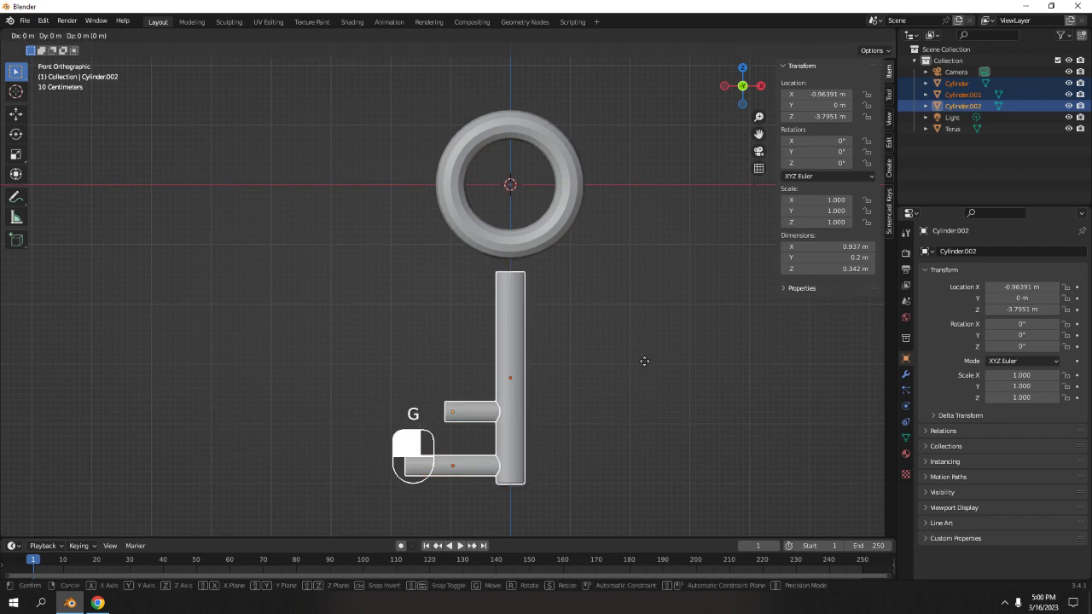
{"action": "key", "text": "z"}
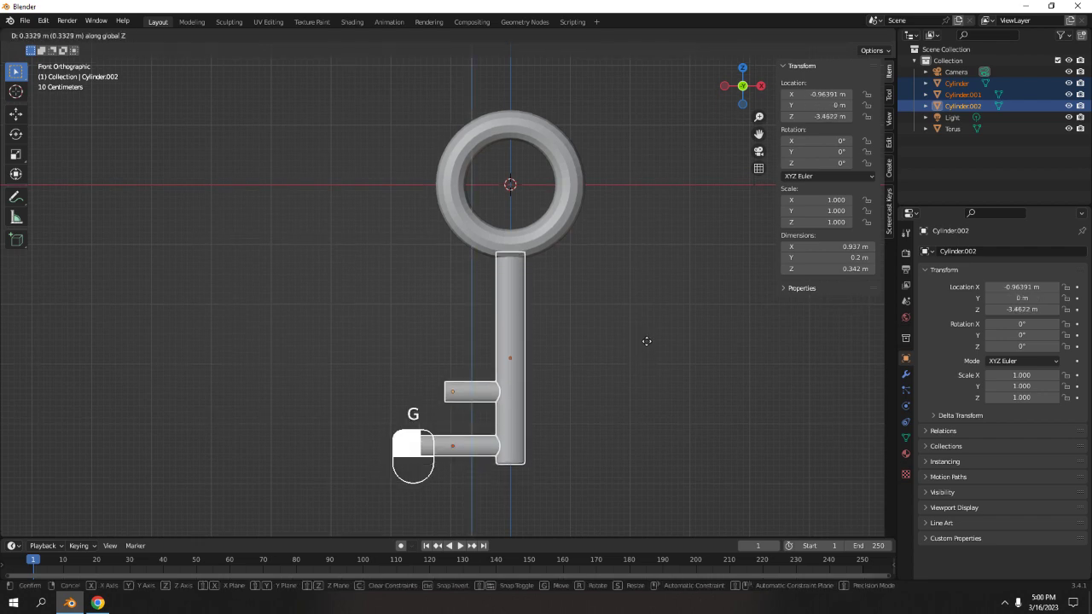
{"action": "left_click", "coordinate": [647, 341]}
{"action": "left_click", "coordinate": [636, 290]}
{"action": "scroll", "coordinate": [636, 290], "scroll_direction": "down", "scroll_amount": 4}
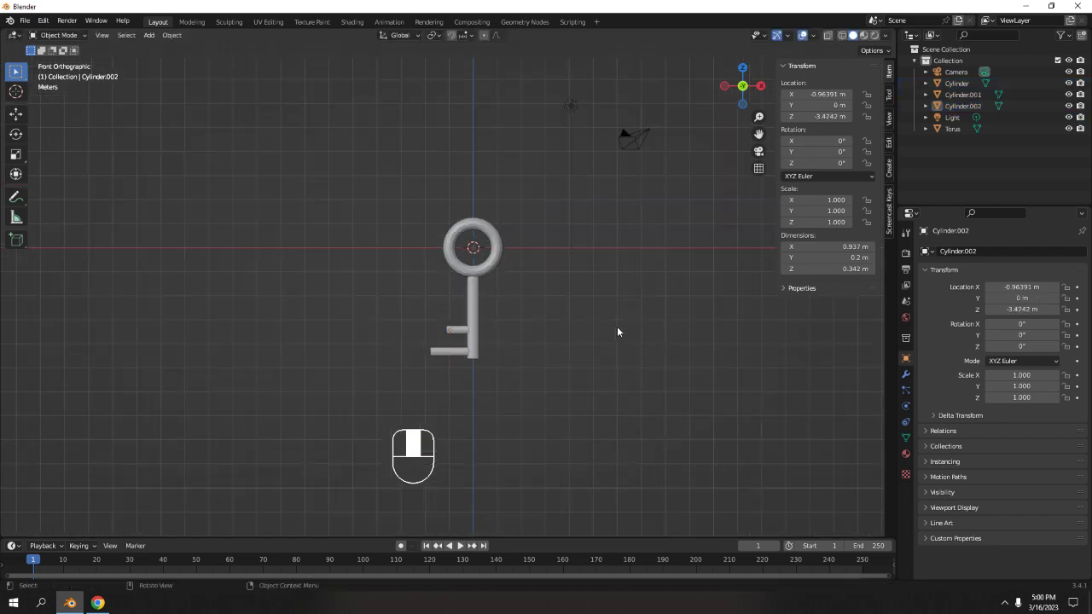
{"action": "left_click_drag", "start_coordinate": [332, 167], "coordinate": [579, 454]}
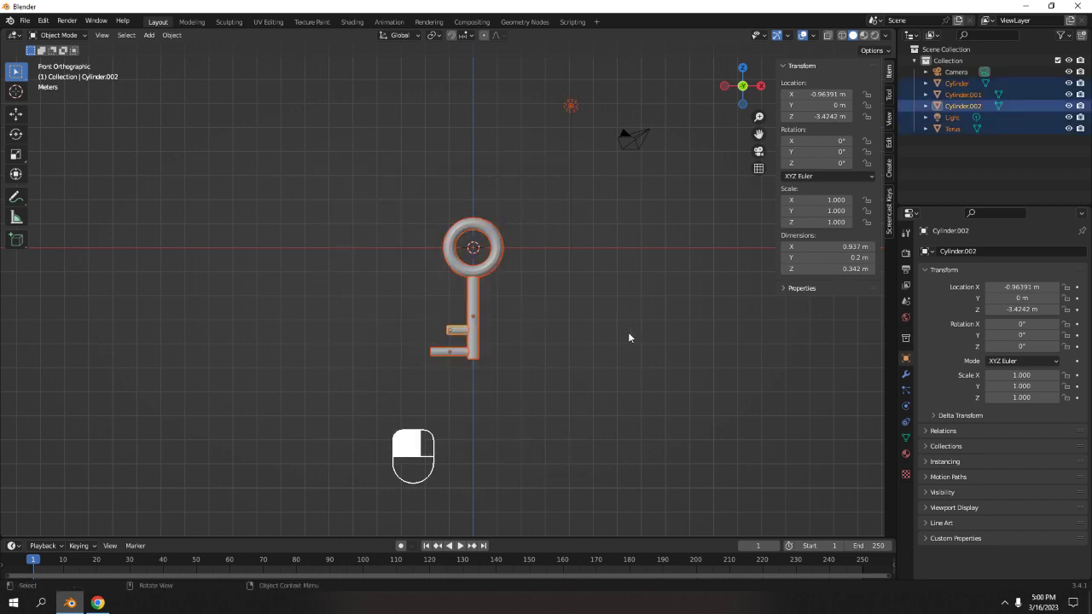
{"action": "left_click_drag", "start_coordinate": [332, 203], "coordinate": [499, 390]}
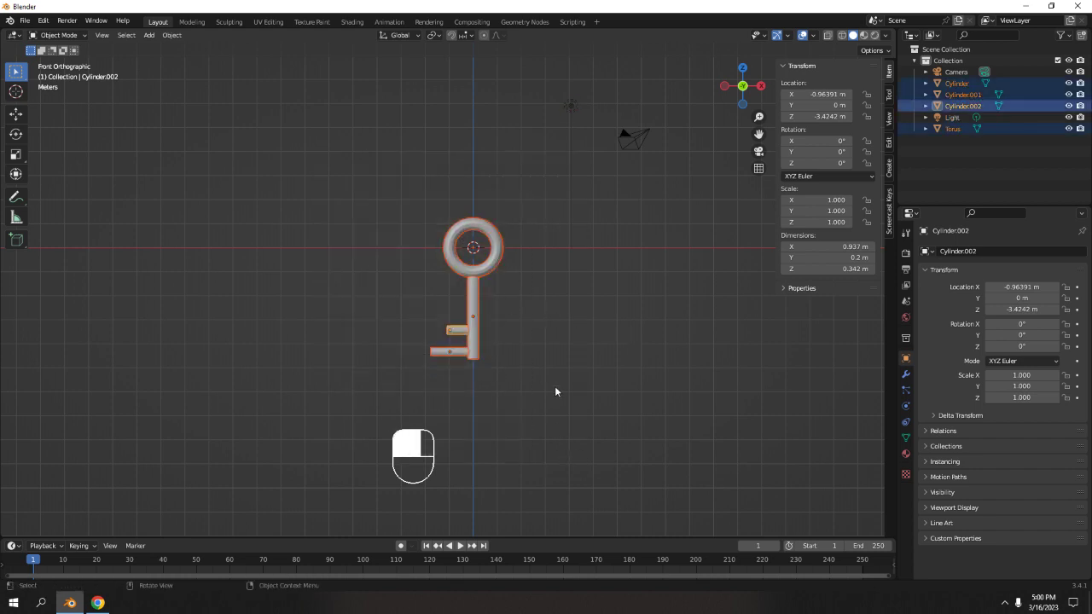
{"action": "key", "text": "r"}
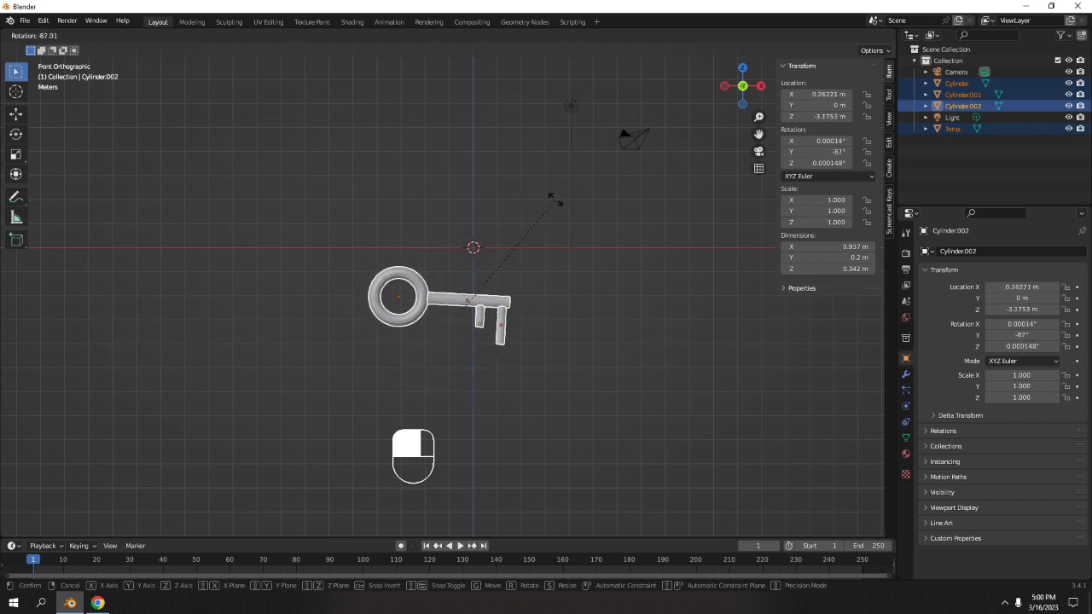
{"action": "right_click", "coordinate": [535, 290]}
{"action": "key", "text": "Tab"}
{"action": "key", "text": "Tab"}
{"action": "scroll", "coordinate": [535, 312], "scroll_direction": "down", "scroll_amount": 2}
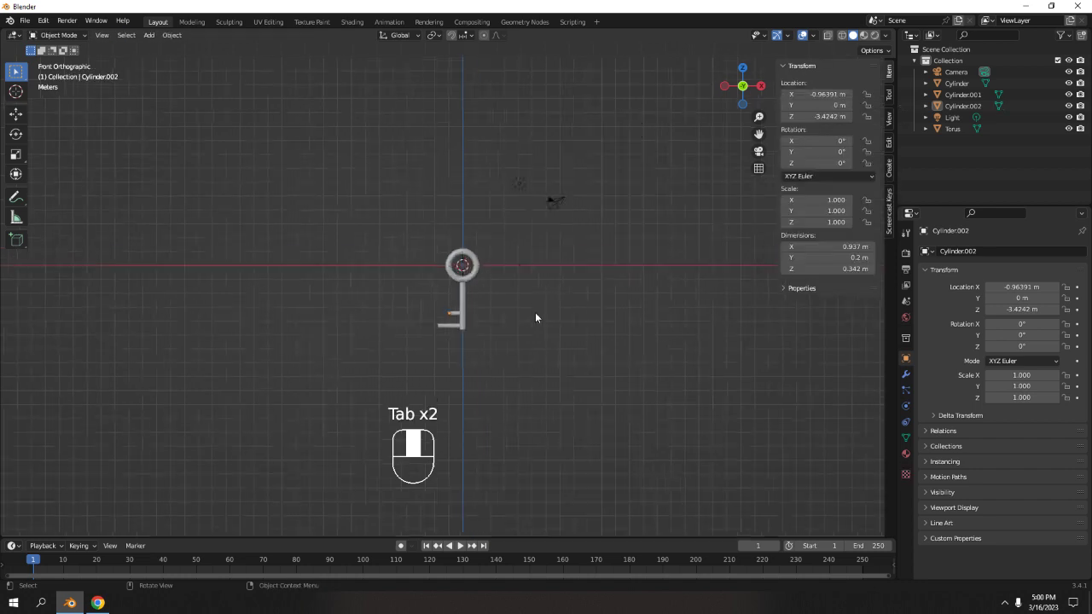
{"action": "middle_click_drag", "start_coordinate": [535, 312], "coordinate": [469, 283]}
{"action": "scroll", "coordinate": [527, 293], "scroll_direction": "up", "scroll_amount": 5}
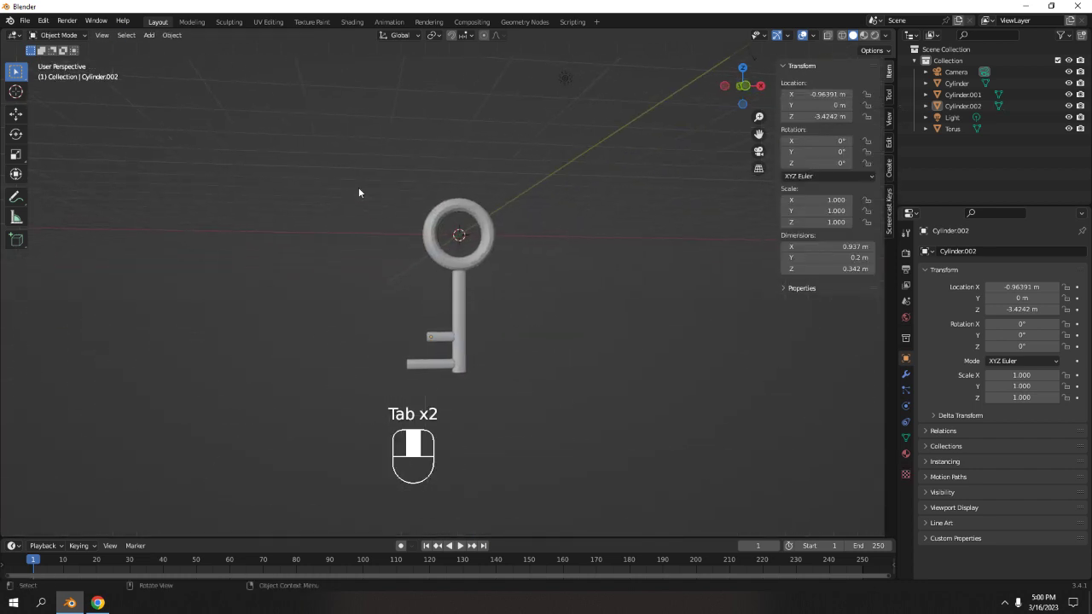
Select the three cylinders and the torus, making the torus the active object.
{"action": "left_click_drag", "start_coordinate": [359, 189], "coordinate": [529, 434]}
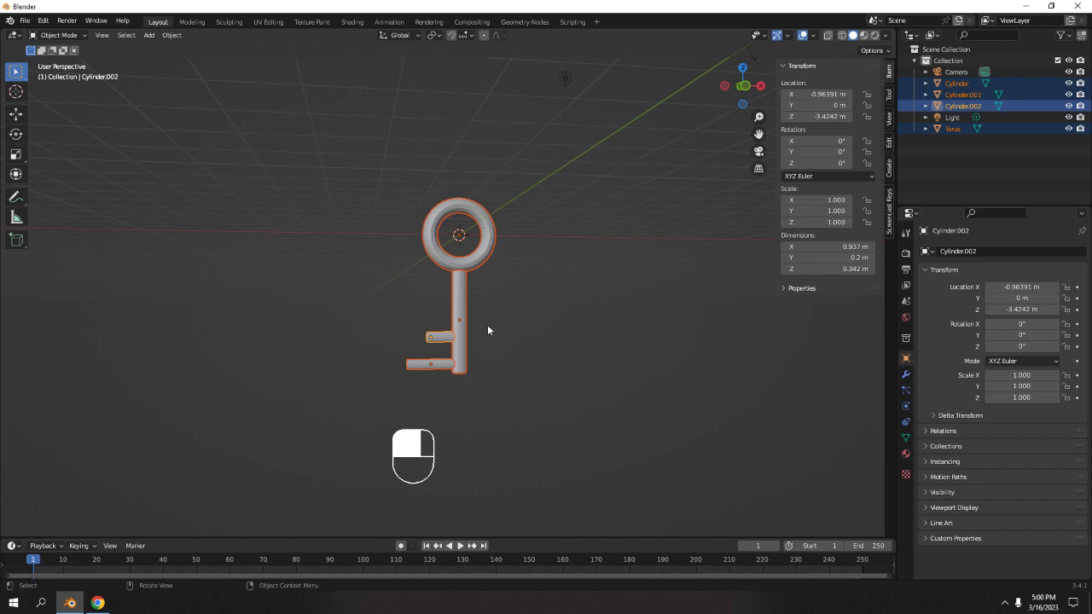
{"action": "key", "text": "ctrl"}
{"action": "key", "text": "shift"}
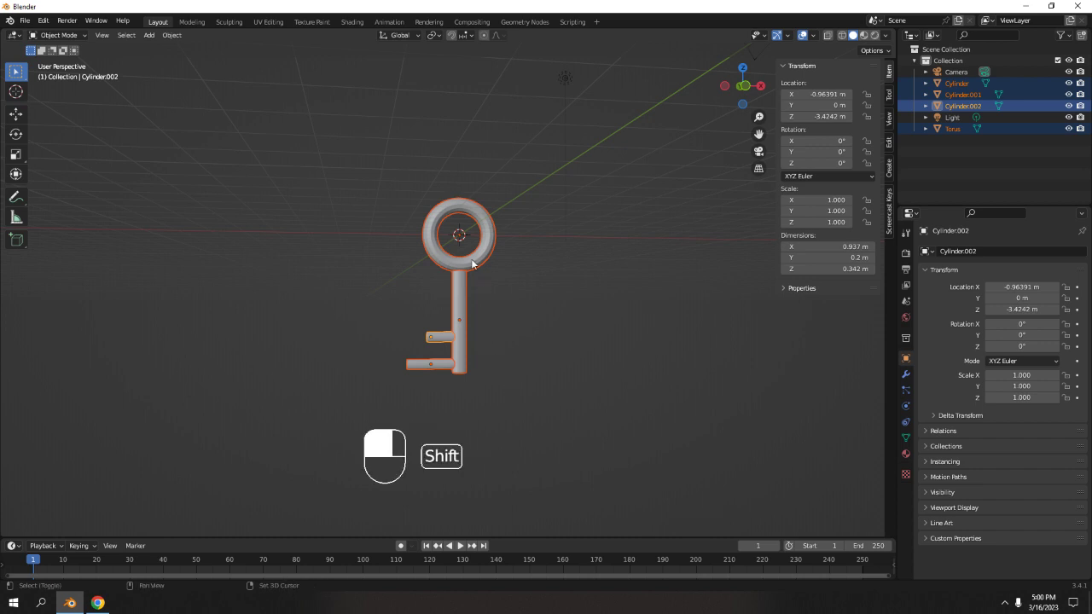
{"action": "left_click", "coordinate": [472, 264], "text": "shift"}
{"action": "middle_click_drag", "start_coordinate": [475, 261], "coordinate": [456, 217]}
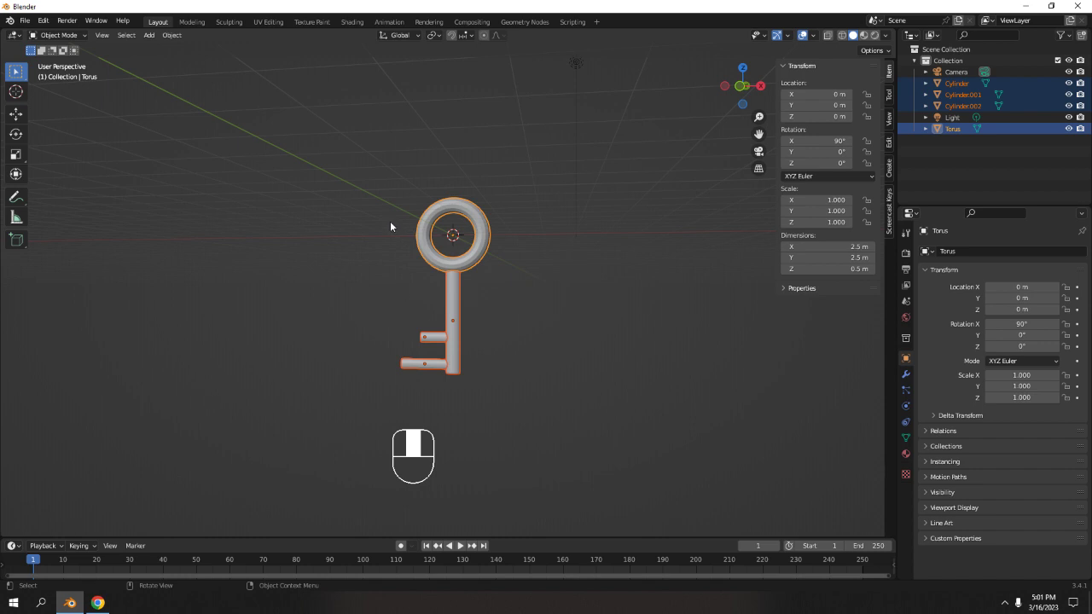
{"action": "scroll", "coordinate": [388, 224], "scroll_direction": "down", "scroll_amount": 3}
{"action": "middle_click_drag", "start_coordinate": [384, 224], "coordinate": [470, 244]}
{"action": "key", "text": "ctrl"}
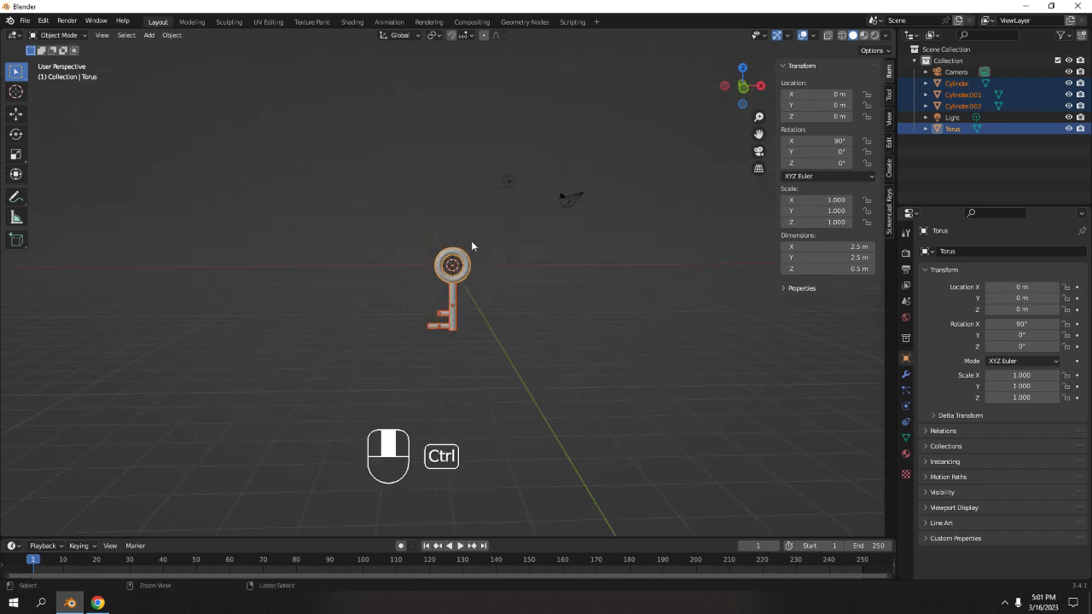
Join the three selected cylinders into the torus as a single object.
{"action": "key", "text": "ctrl+j"}
{"action": "left_click", "coordinate": [505, 283]}
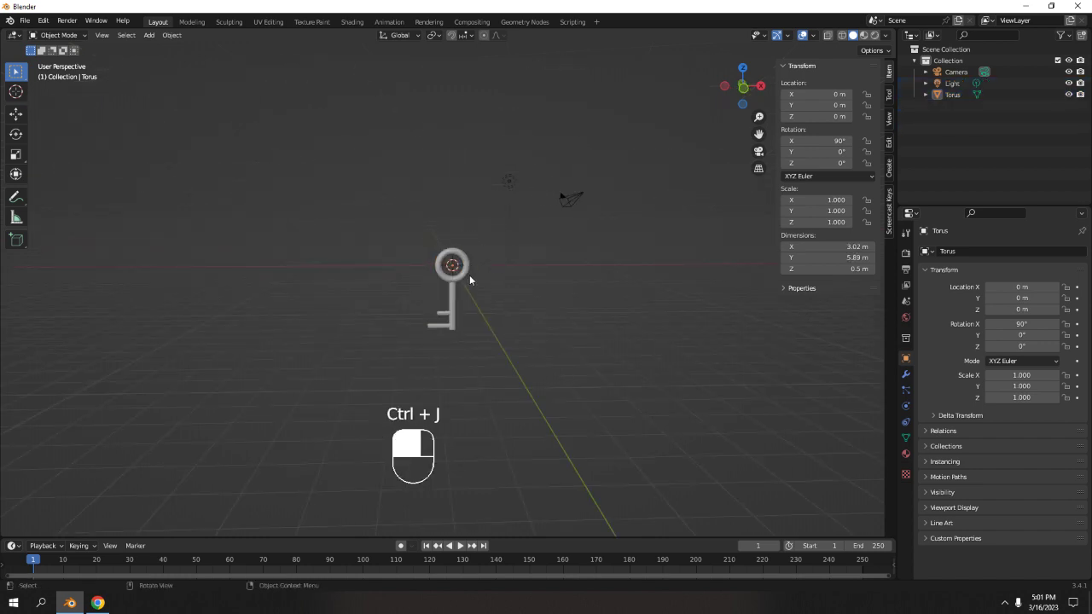
Rotate the joined key -90° about the global Y axis in front view so the shaft points sideways.
{"action": "left_click", "coordinate": [469, 275]}
{"action": "key", "text": "r"}
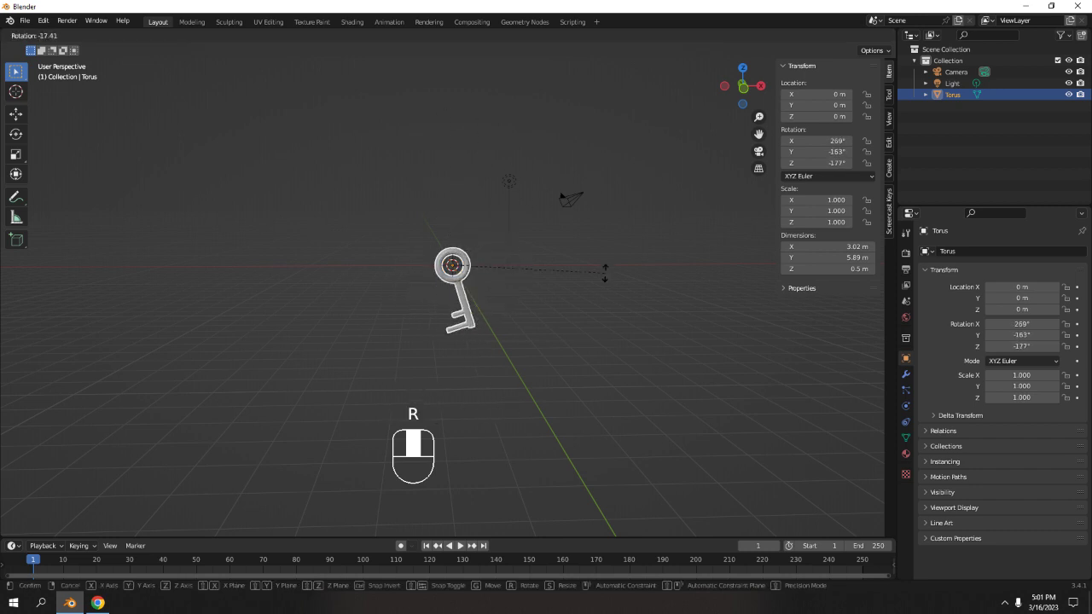
{"action": "right_click", "coordinate": [606, 247]}
{"action": "key", "text": "KP_1"}
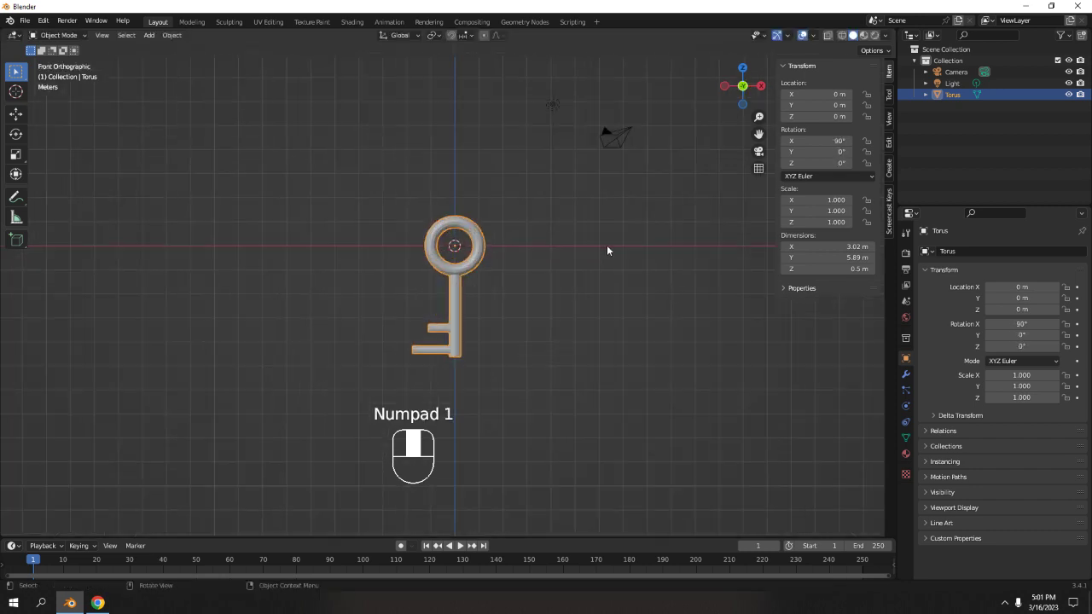
{"action": "key", "text": "r"}
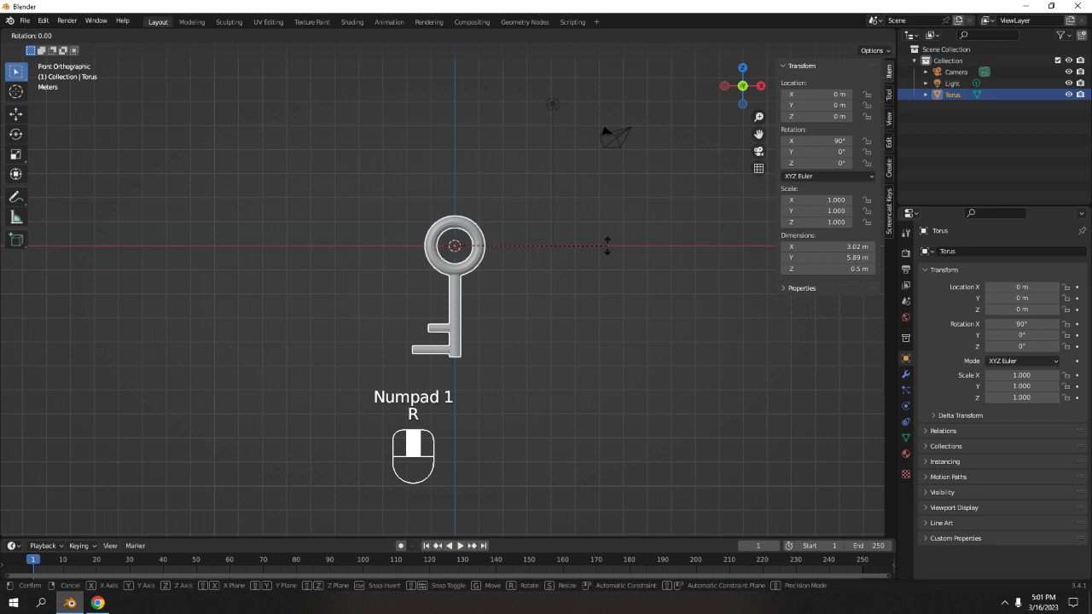
{"action": "key", "text": "y"}
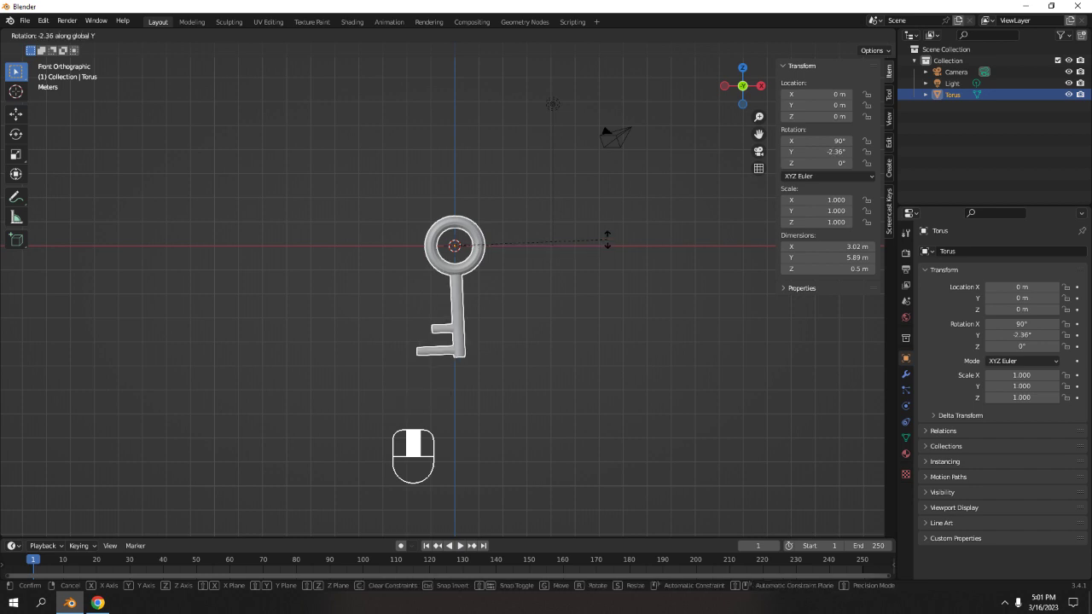
{"action": "type", "text": "-45"}
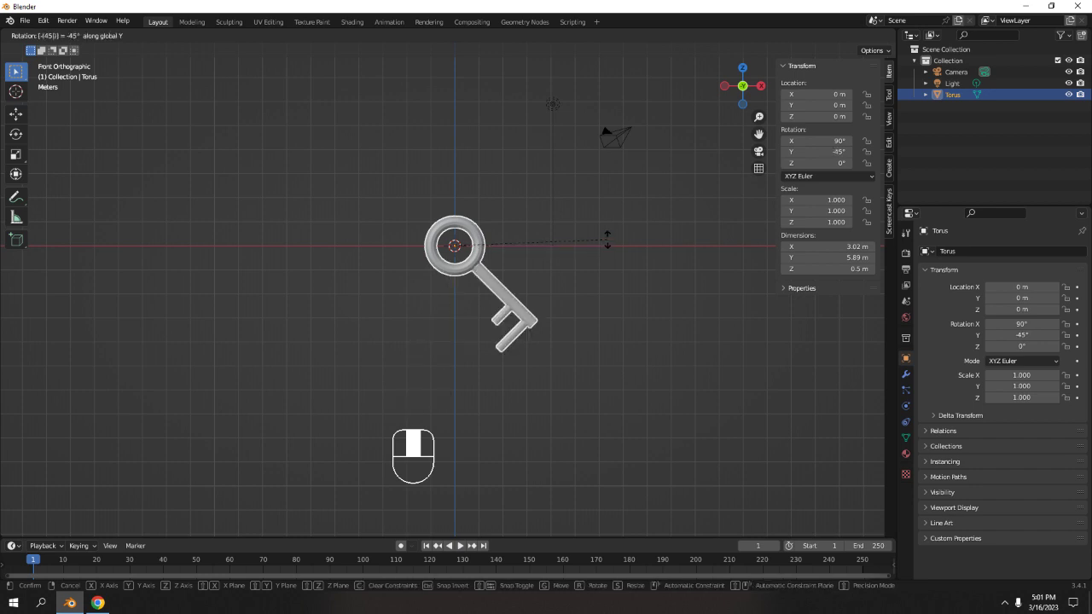
{"action": "key", "text": "BackSpace"}
{"action": "key", "text": "BackSpace"}
{"action": "key", "text": "BackSpace"}
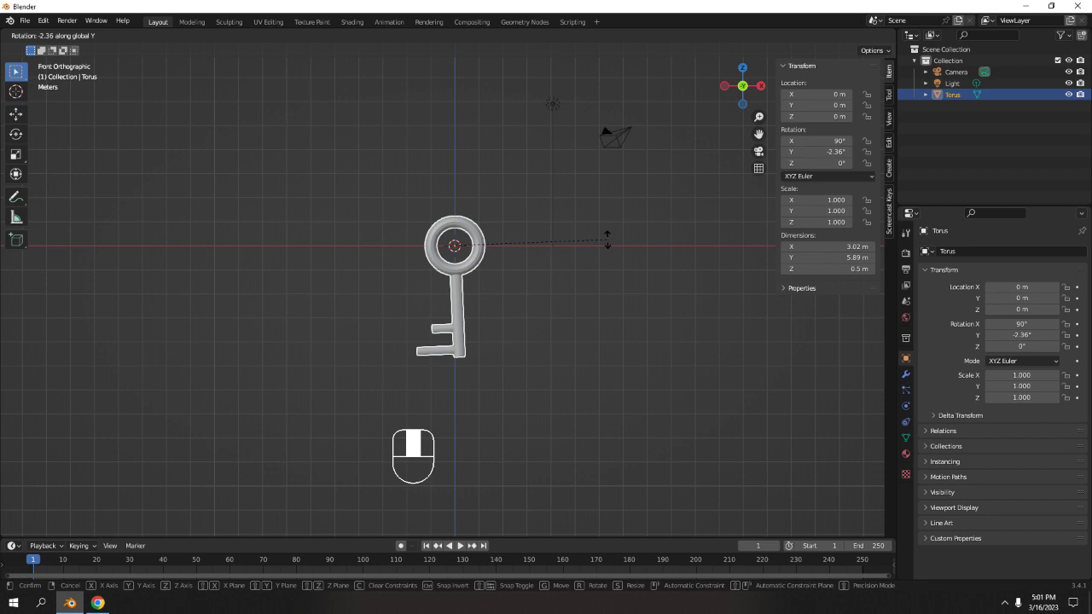
{"action": "type", "text": "90"}
{"action": "key", "text": "BackSpace"}
{"action": "key", "text": "BackSpace"}
{"action": "type", "text": "90"}
{"action": "key", "text": "BackSpace"}
{"action": "key", "text": "BackSpace"}
{"action": "key", "text": "BackSpace"}
{"action": "type", "text": "90"}
{"action": "key", "text": "minus"}
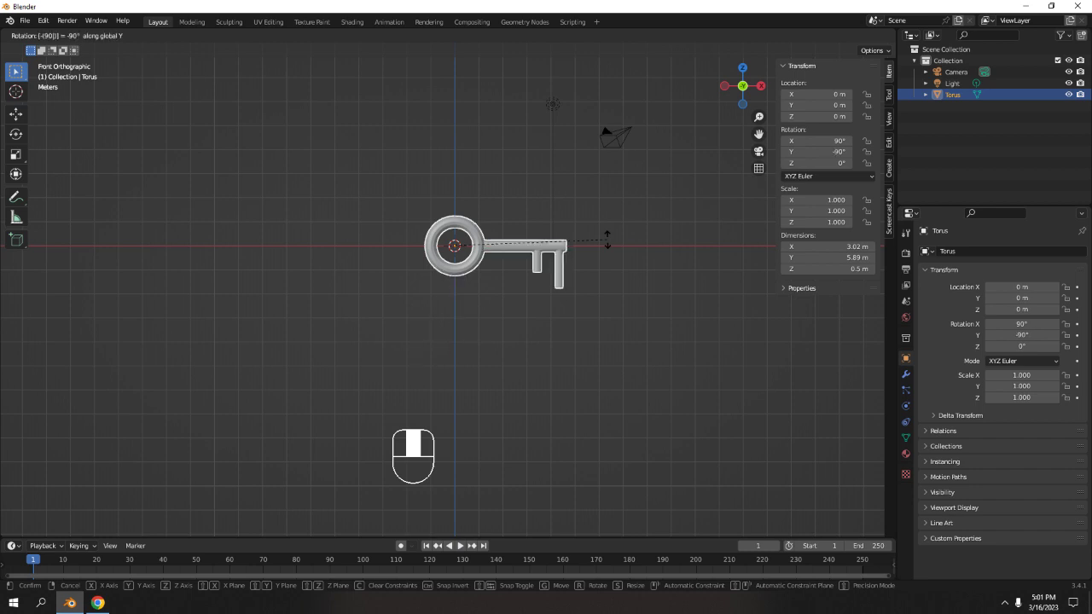
{"action": "key", "text": "Return"}
{"action": "left_click", "coordinate": [680, 322]}
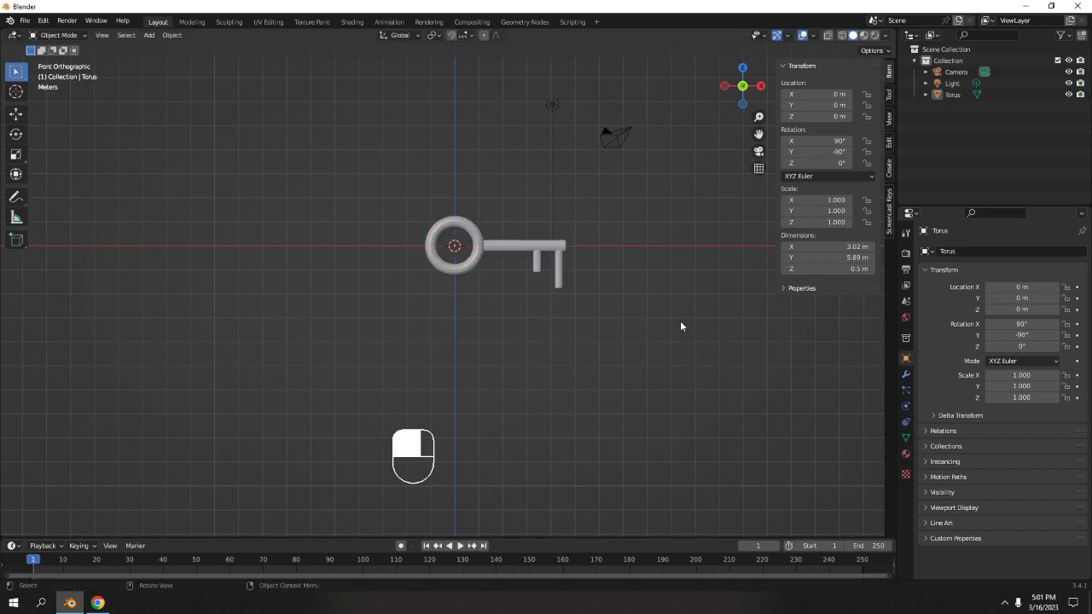
Inspect the joined key mesh from several angles, switching between Edit Mode and Object Mode.
{"action": "scroll", "coordinate": [674, 317], "scroll_direction": "up", "scroll_amount": 5}
{"action": "middle_click_drag", "start_coordinate": [642, 296], "coordinate": [552, 341], "text": "shift"}
{"action": "scroll", "coordinate": [559, 386], "scroll_direction": "up", "scroll_amount": 4}
{"action": "left_click", "coordinate": [580, 346]}
{"action": "key", "text": "Tab"}
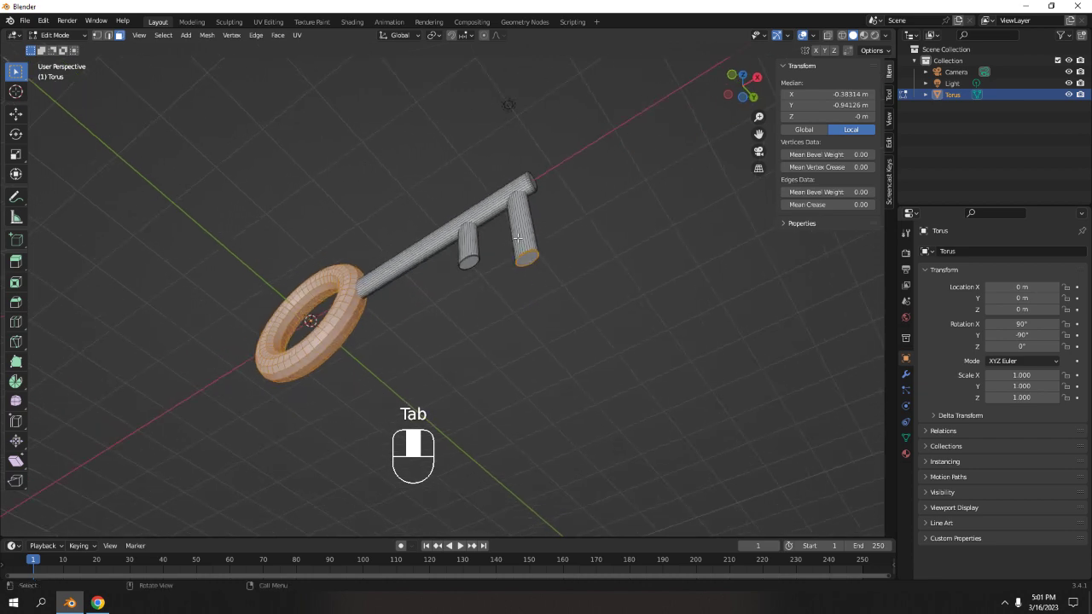
{"action": "left_click_drag", "start_coordinate": [517, 239], "coordinate": [588, 312]}
{"action": "middle_click_drag", "start_coordinate": [563, 288], "coordinate": [438, 300]}
{"action": "scroll", "coordinate": [514, 324], "scroll_direction": "up", "scroll_amount": 4}
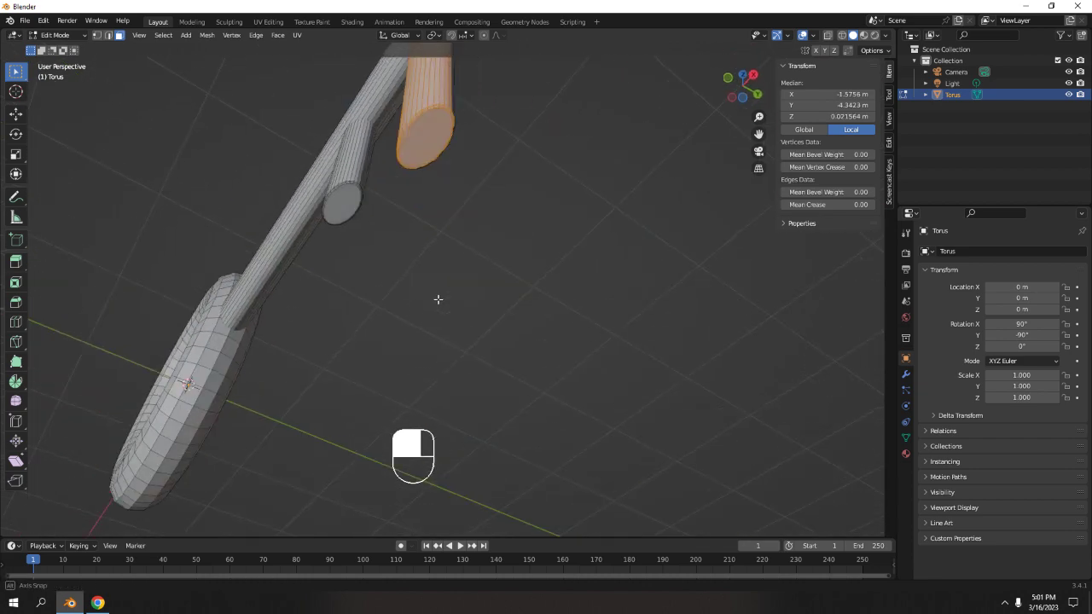
{"action": "key", "text": "Tab"}
{"action": "middle_click_drag", "start_coordinate": [438, 224], "coordinate": [412, 256]}
{"action": "scroll", "coordinate": [411, 263], "scroll_direction": "down", "scroll_amount": 4}
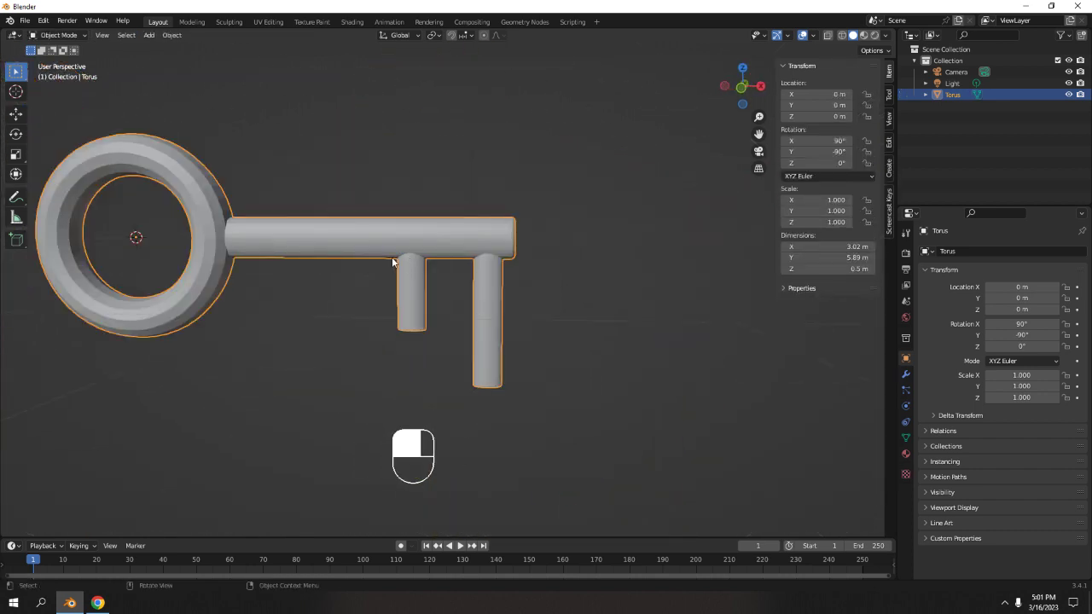
{"action": "middle_click_drag", "start_coordinate": [362, 229], "coordinate": [405, 221], "text": "shift"}
{"action": "scroll", "coordinate": [436, 235], "scroll_direction": "down", "scroll_amount": 3}
Separate the whole key mesh by loose parts and open the longer tooth in Edit Mode.
{"action": "key", "text": "Tab"}
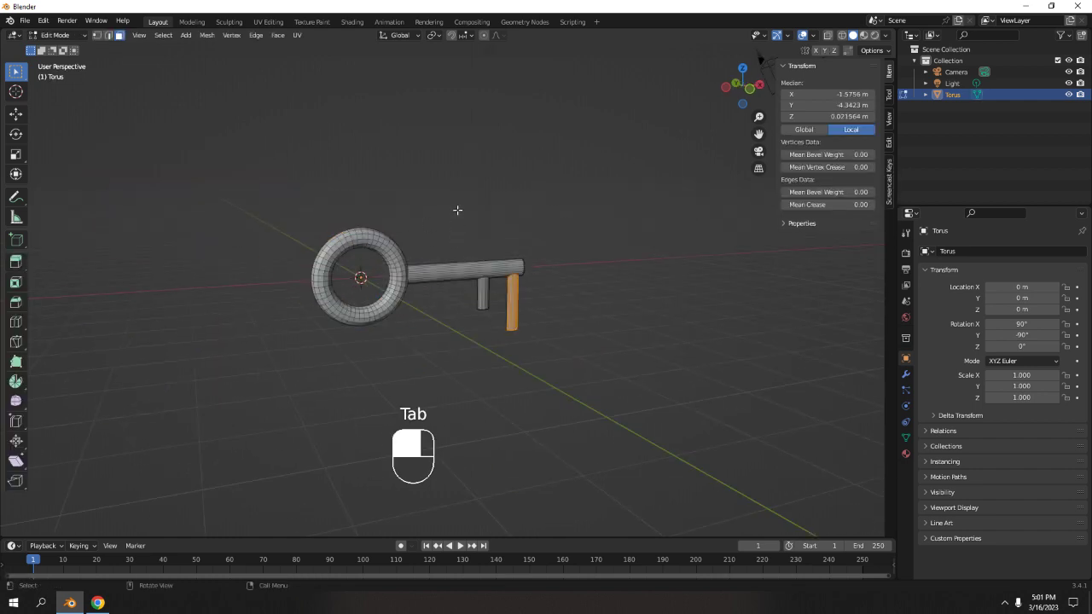
{"action": "middle_click_drag", "start_coordinate": [483, 273], "coordinate": [491, 276]}
{"action": "key", "text": "a"}
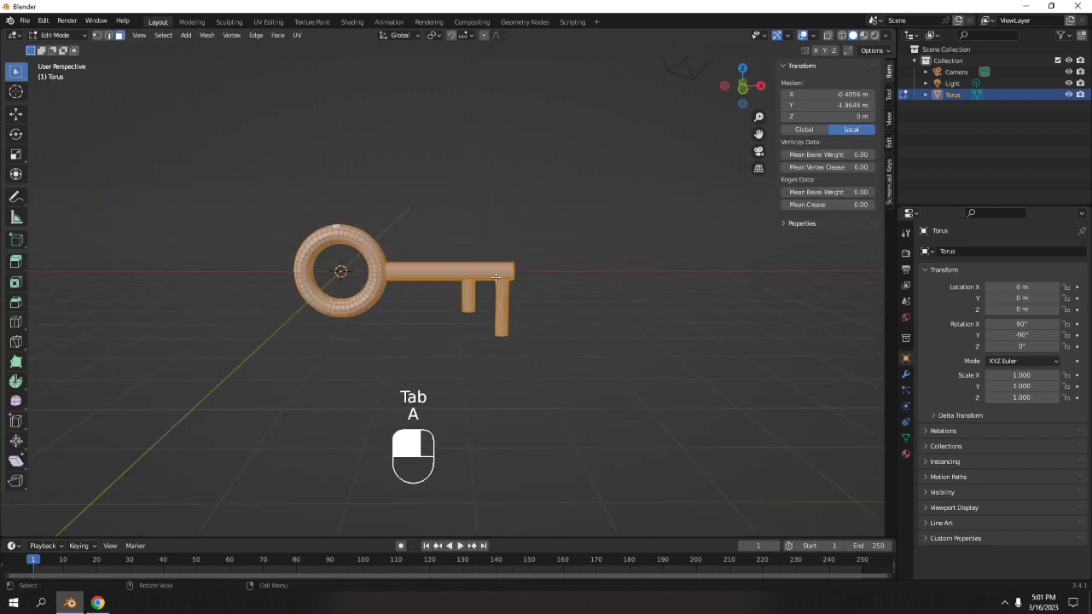
{"action": "key", "text": "p"}
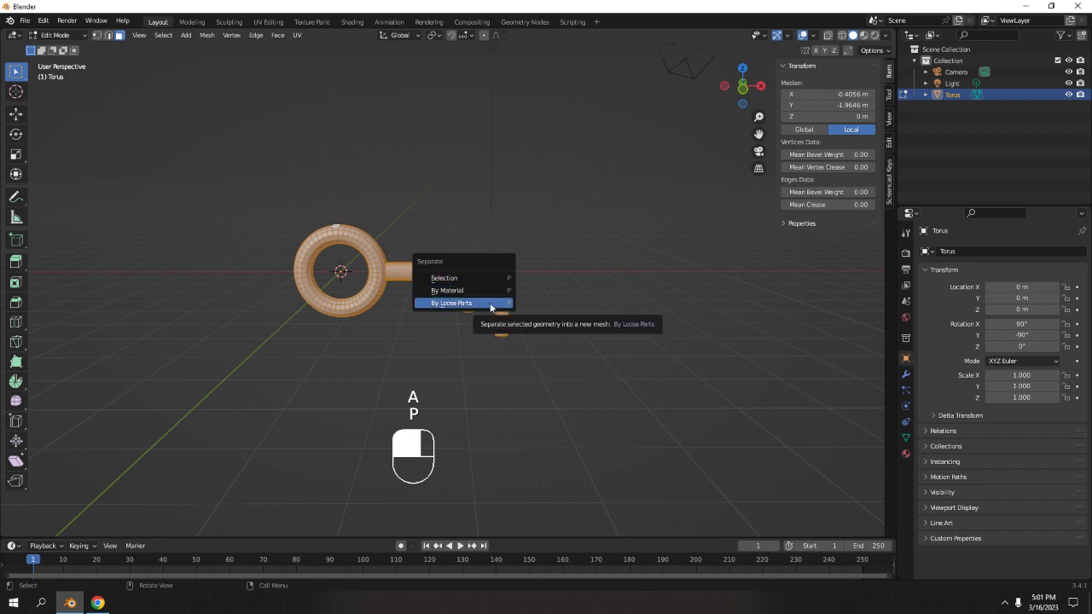
{"action": "left_click", "coordinate": [491, 301]}
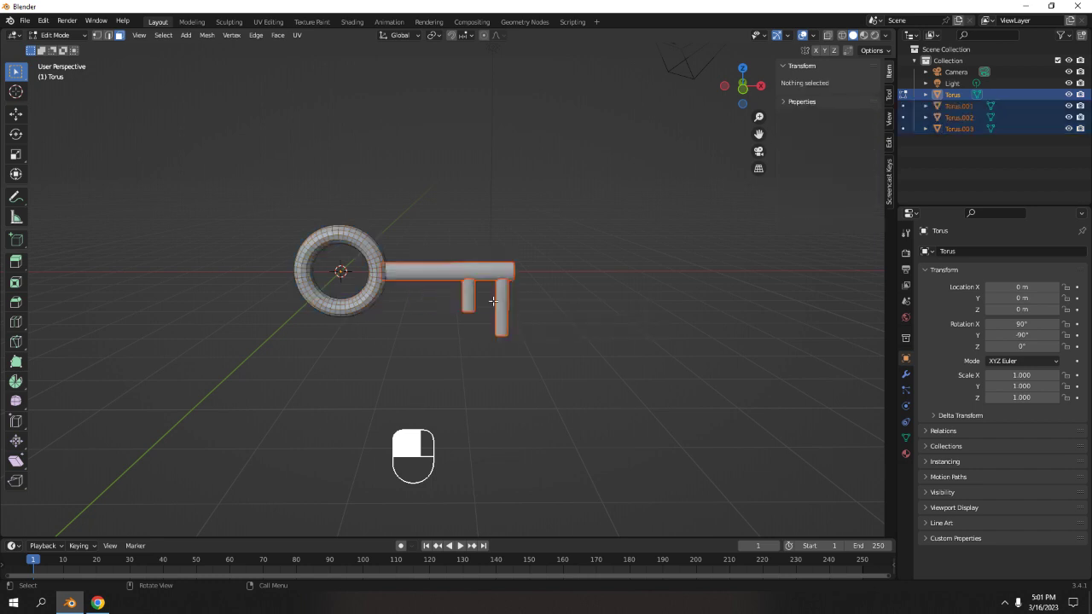
{"action": "key", "text": "Tab"}
{"action": "left_click", "coordinate": [379, 273]}
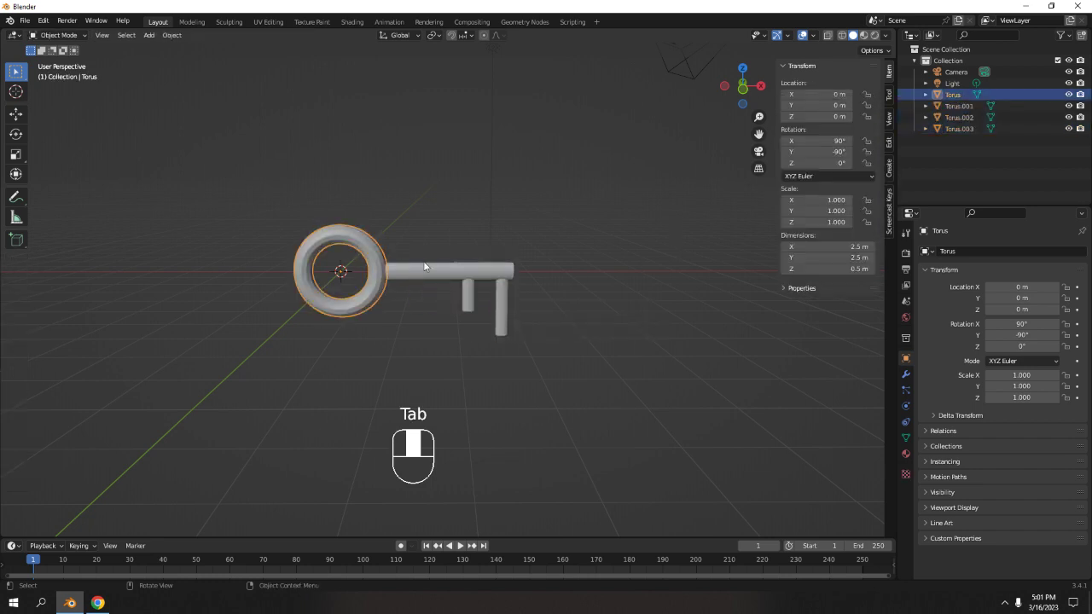
{"action": "left_click", "coordinate": [428, 269]}
{"action": "left_click", "coordinate": [469, 293]}
{"action": "left_click", "coordinate": [504, 297]}
{"action": "scroll", "coordinate": [539, 328], "scroll_direction": "up", "scroll_amount": 3}
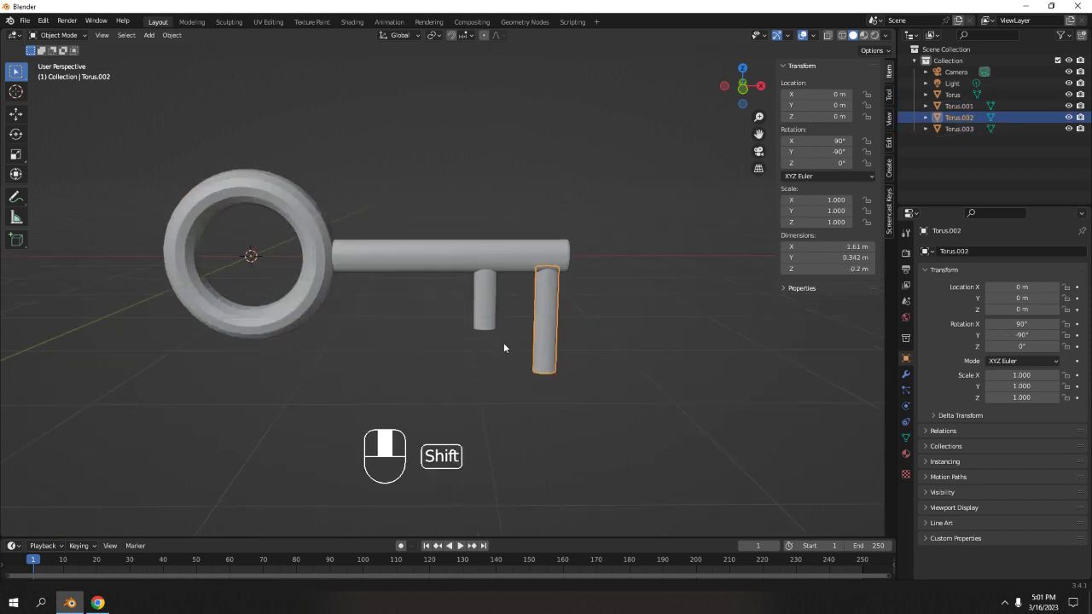
{"action": "middle_click_drag", "start_coordinate": [503, 342], "coordinate": [444, 331], "text": "shift"}
{"action": "middle_click_drag", "start_coordinate": [448, 337], "coordinate": [445, 268]}
{"action": "scroll", "coordinate": [478, 281], "scroll_direction": "up", "scroll_amount": 4}
{"action": "key", "text": "Tab"}
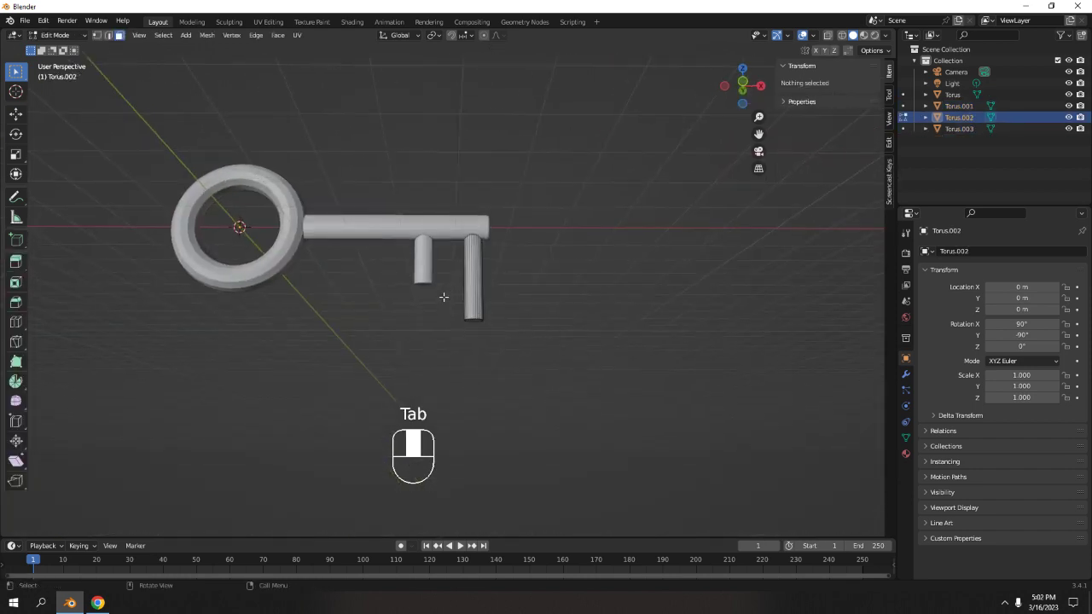
Undo the steps back to before the loose-parts separation of the key mesh.
{"action": "key", "text": "ctrl+z"}
{"action": "key", "text": "ctrl+z"}
{"action": "key", "text": "ctrl+z"}
{"action": "key", "text": "ctrl+z"}
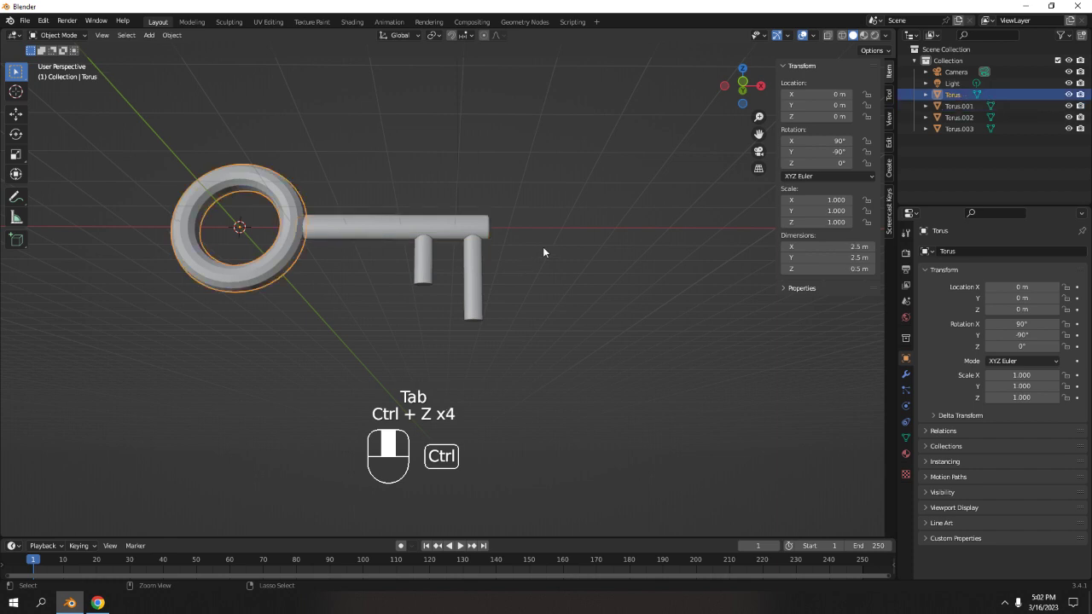
{"action": "key", "text": "ctrl+z"}
{"action": "key", "text": "ctrl+z"}
{"action": "key", "text": "ctrl+z"}
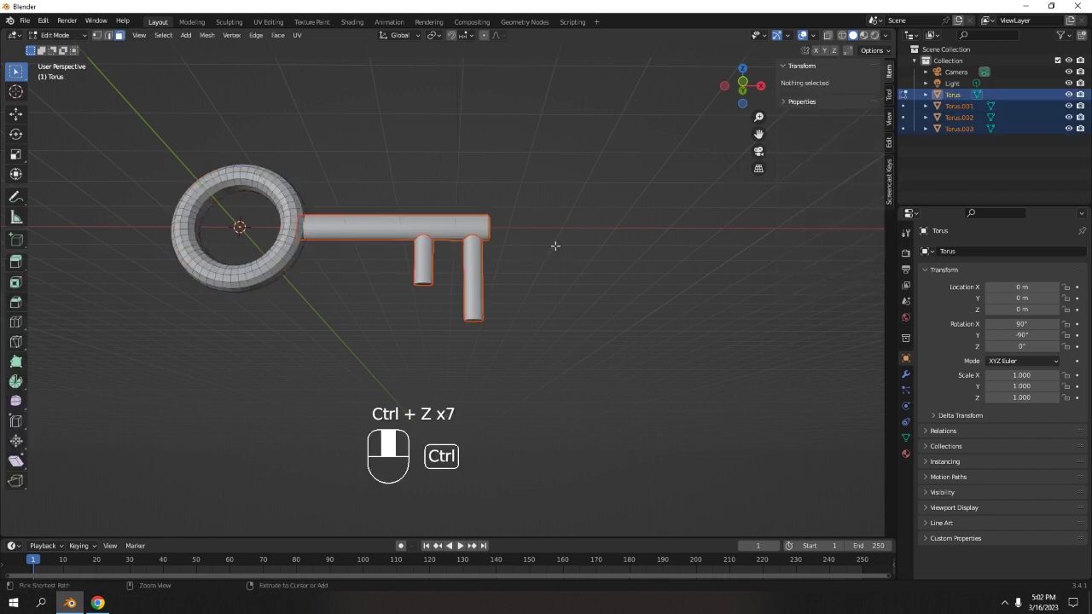
{"action": "key", "text": "ctrl+z"}
{"action": "middle_click_drag", "start_coordinate": [531, 239], "coordinate": [552, 301]}
{"action": "mouse_move", "coordinate": [406, 258]}
{"action": "middle_mouse_down"}
{"action": "mouse_move", "coordinate": [516, 295]}
{"action": "mouse_move", "coordinate": [412, 255]}
{"action": "middle_mouse_up"}
{"action": "scroll", "coordinate": [437, 335], "scroll_direction": "up", "scroll_amount": 3}
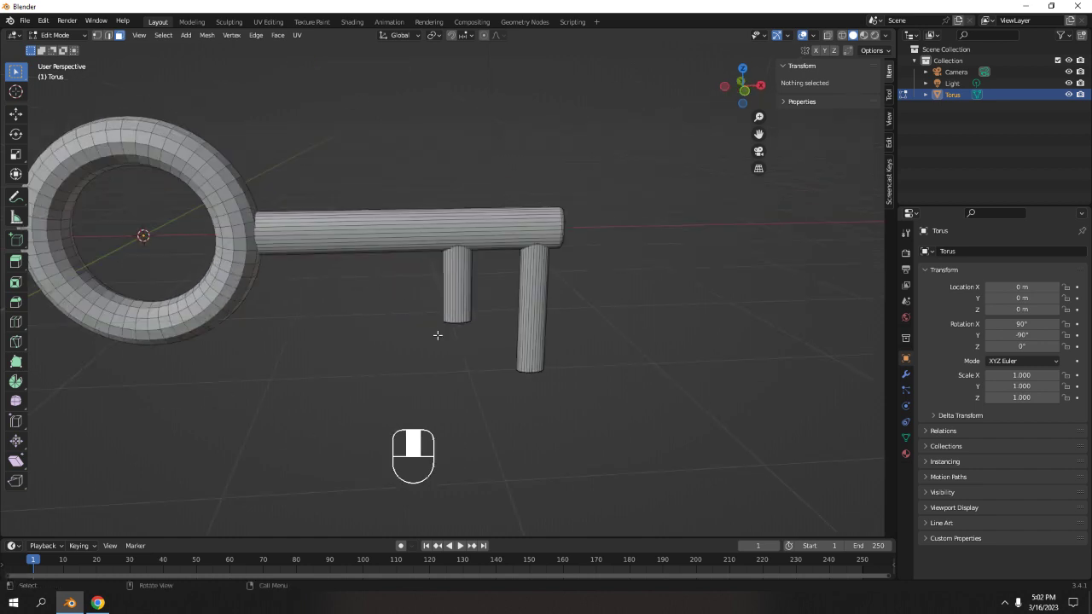
{"action": "left_click", "coordinate": [523, 273]}
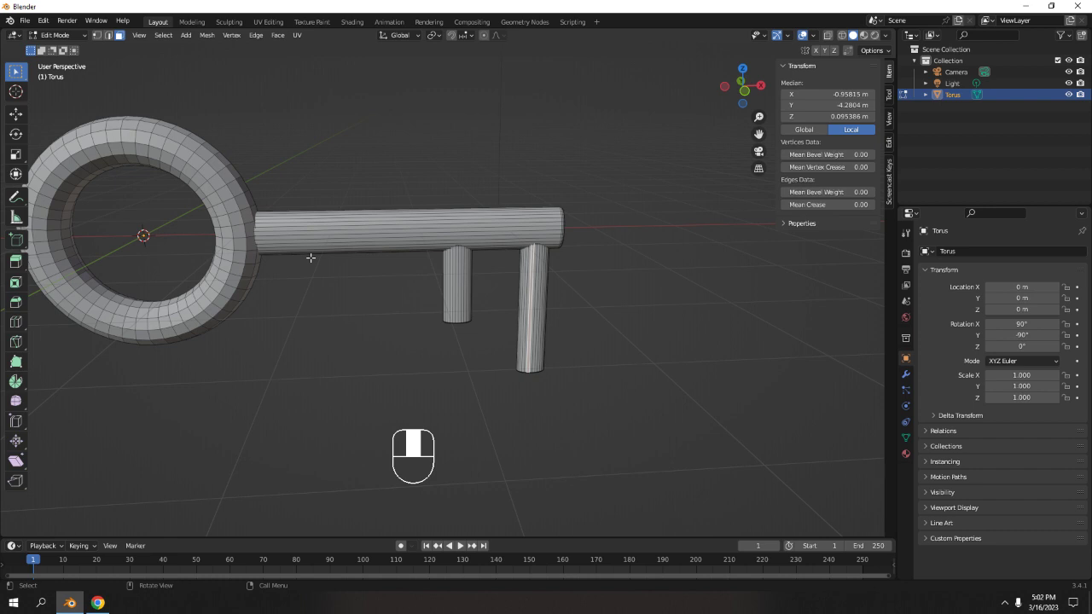
{"action": "left_click", "coordinate": [732, 353]}
{"action": "left_click", "coordinate": [527, 304]}
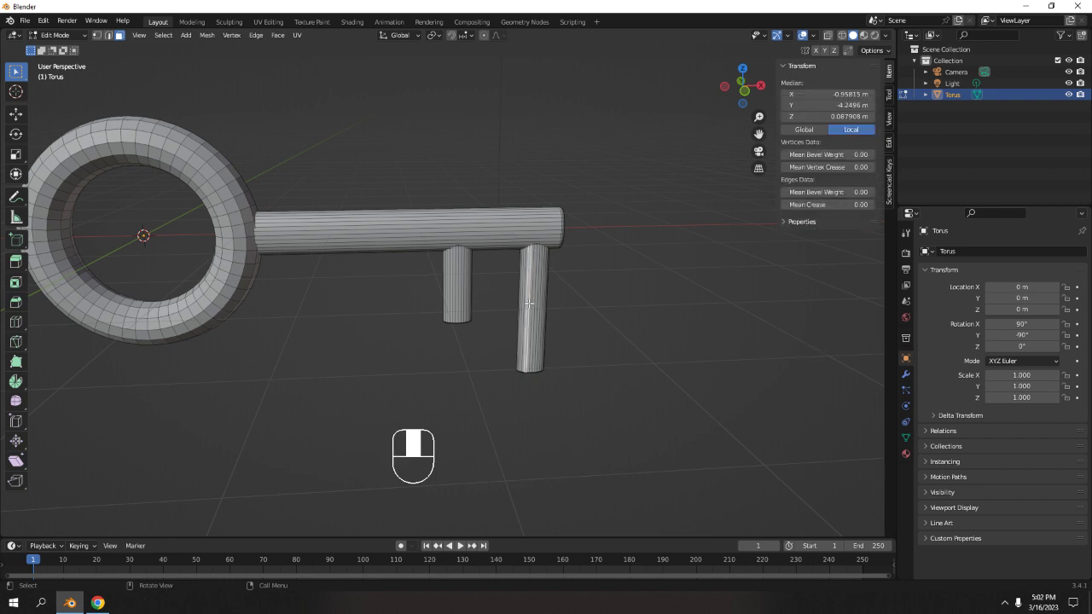
{"action": "middle_click_drag", "start_coordinate": [533, 372], "coordinate": [549, 370]}
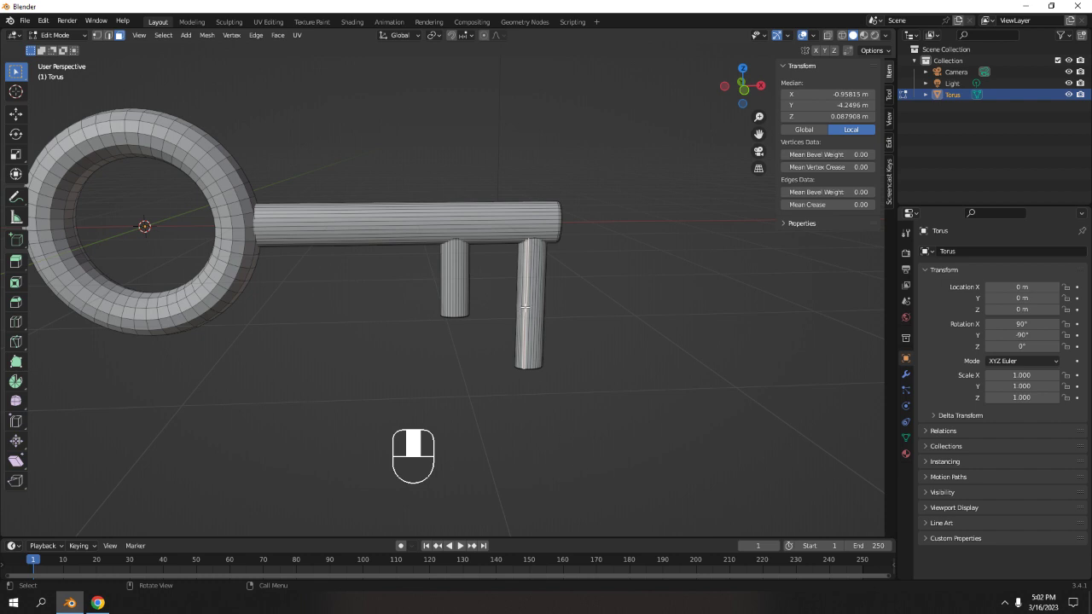
{"action": "left_click_drag", "start_coordinate": [448, 305], "coordinate": [497, 361]}
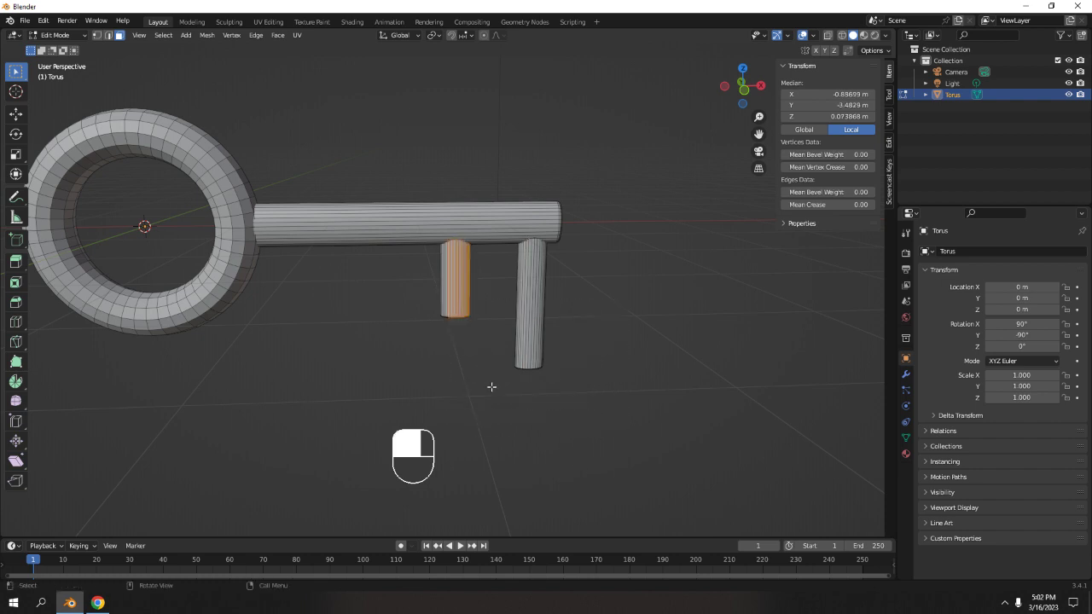
{"action": "left_click", "coordinate": [606, 355]}
{"action": "scroll", "coordinate": [606, 355], "scroll_direction": "up", "scroll_amount": 4}
{"action": "left_click", "coordinate": [659, 323], "text": "shift"}
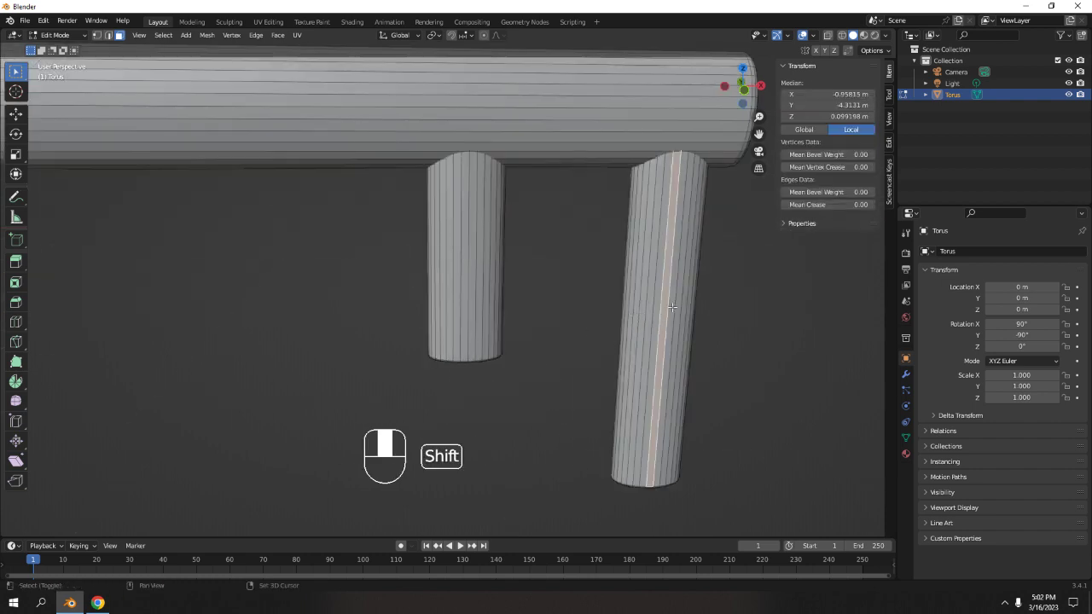
{"action": "left_click", "coordinate": [680, 302], "text": "shift"}
{"action": "left_click", "coordinate": [642, 314], "text": "shift"}
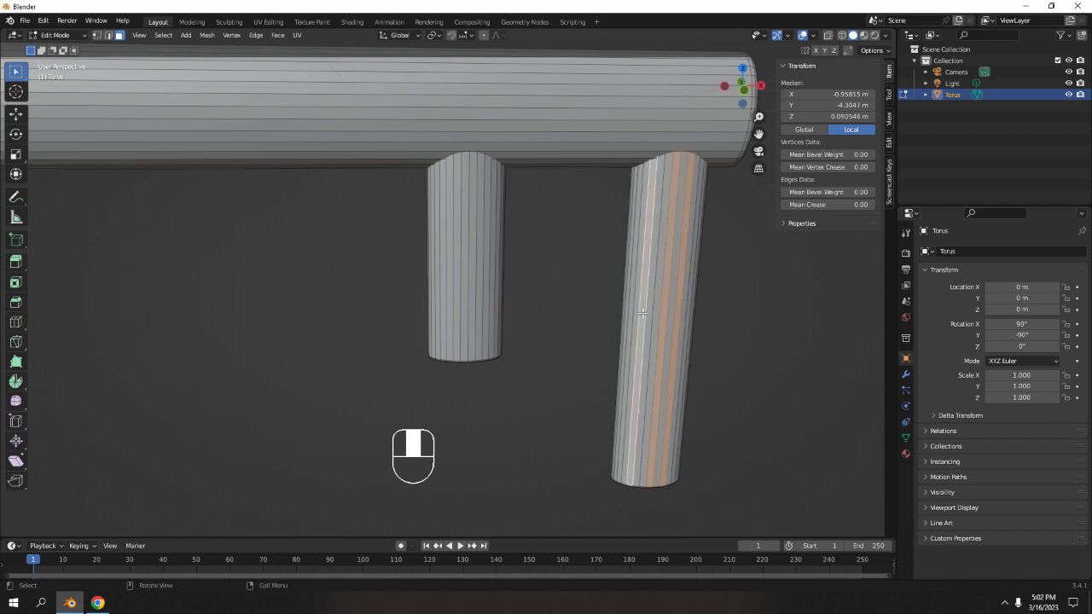
{"action": "left_click", "coordinate": [778, 328]}
In front view, select the longer tooth's linked geometry and separate the mesh by loose parts.
{"action": "key", "text": "KP_1"}
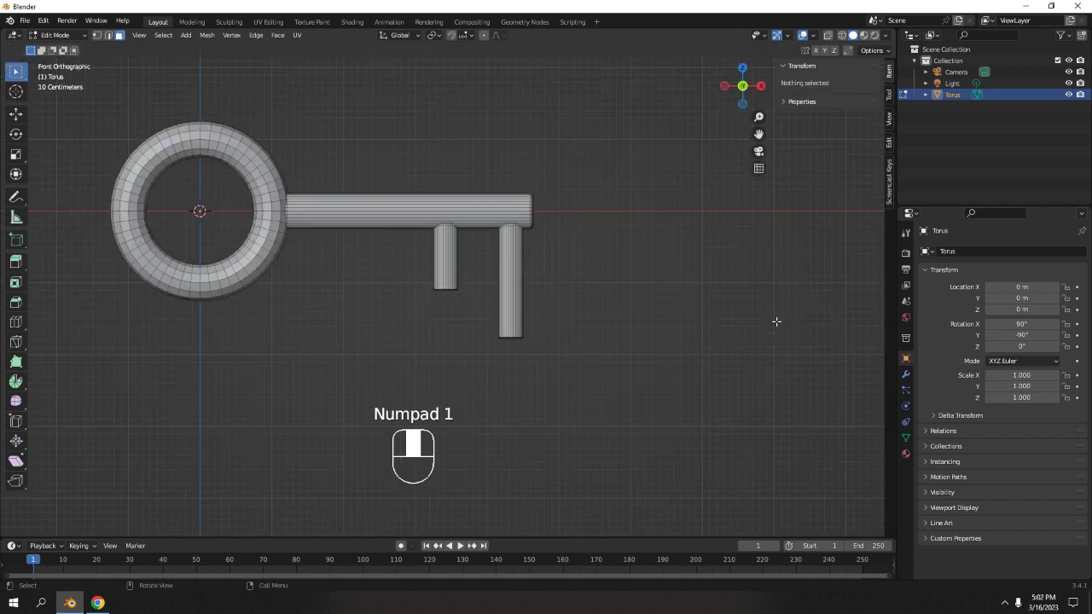
{"action": "scroll", "coordinate": [661, 303], "scroll_direction": "up", "scroll_amount": 4}
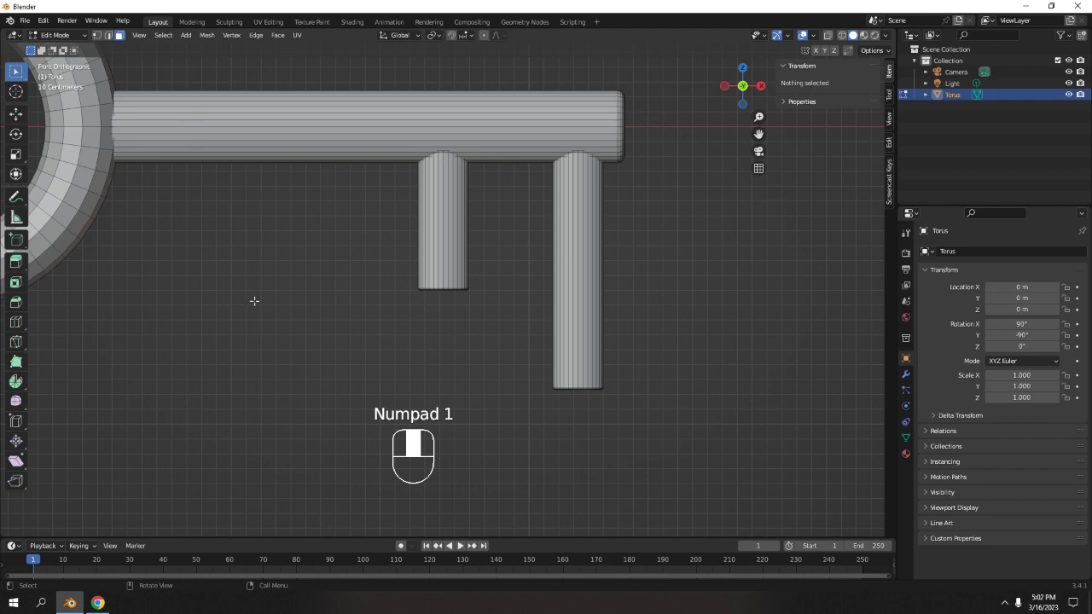
{"action": "left_click", "coordinate": [587, 301]}
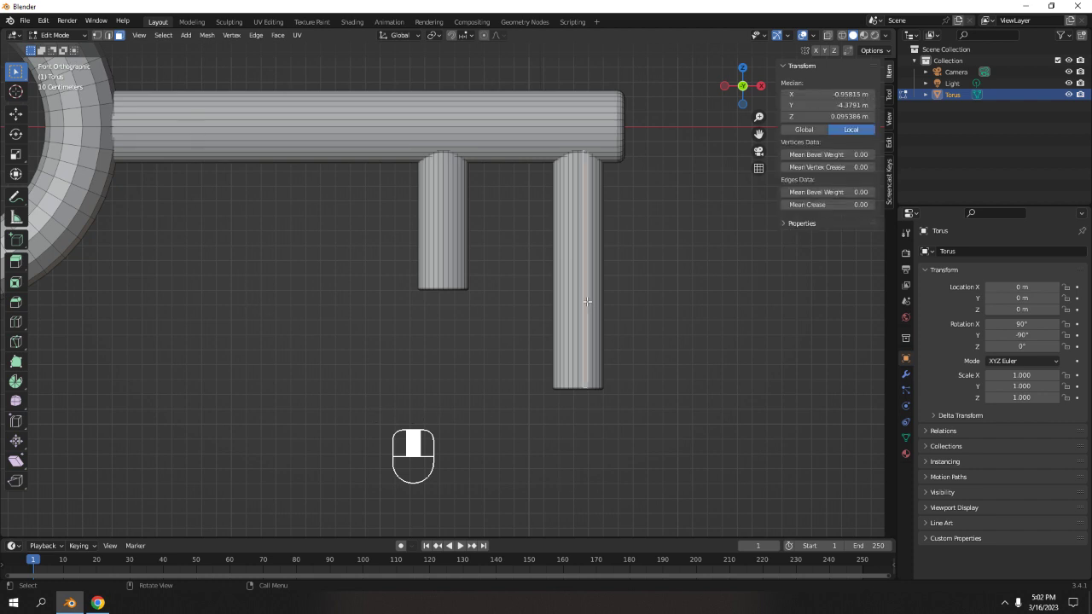
{"action": "key", "text": "l"}
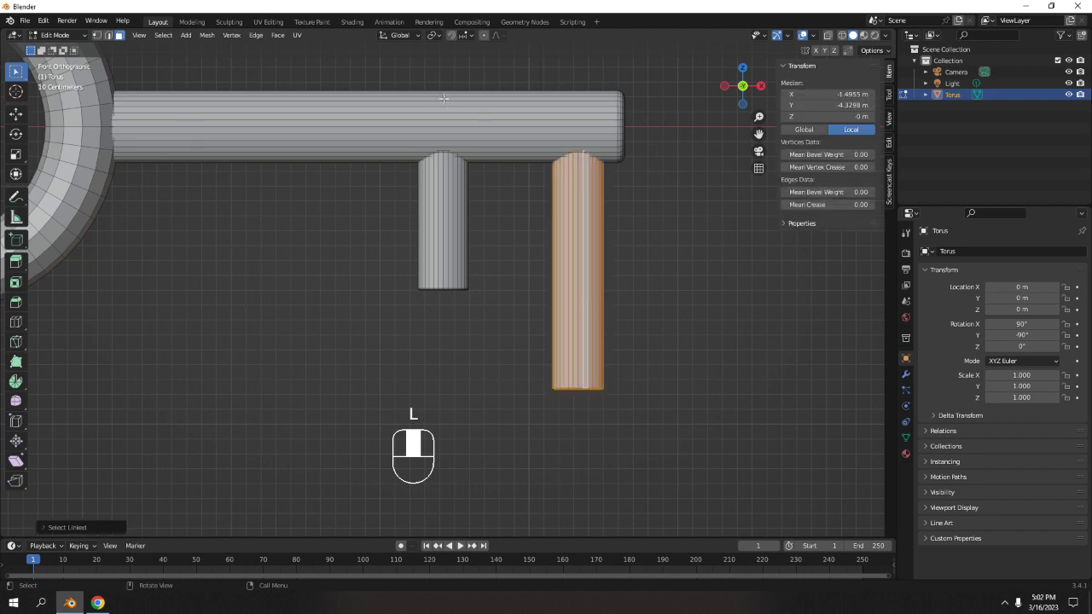
{"action": "middle_click_drag", "start_coordinate": [246, 123], "coordinate": [291, 154], "text": "shift"}
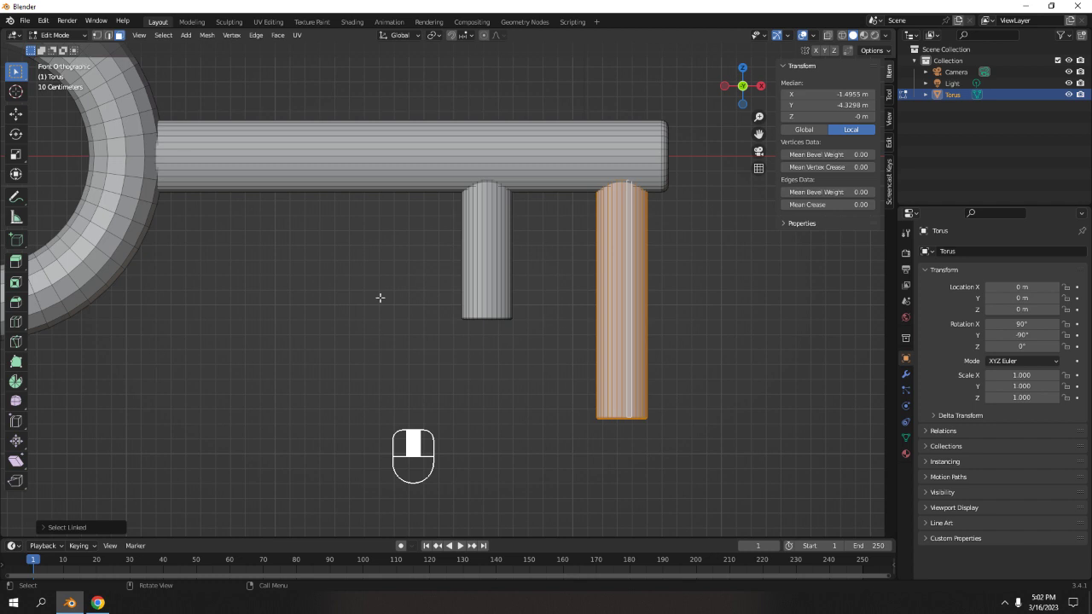
{"action": "key", "text": "p"}
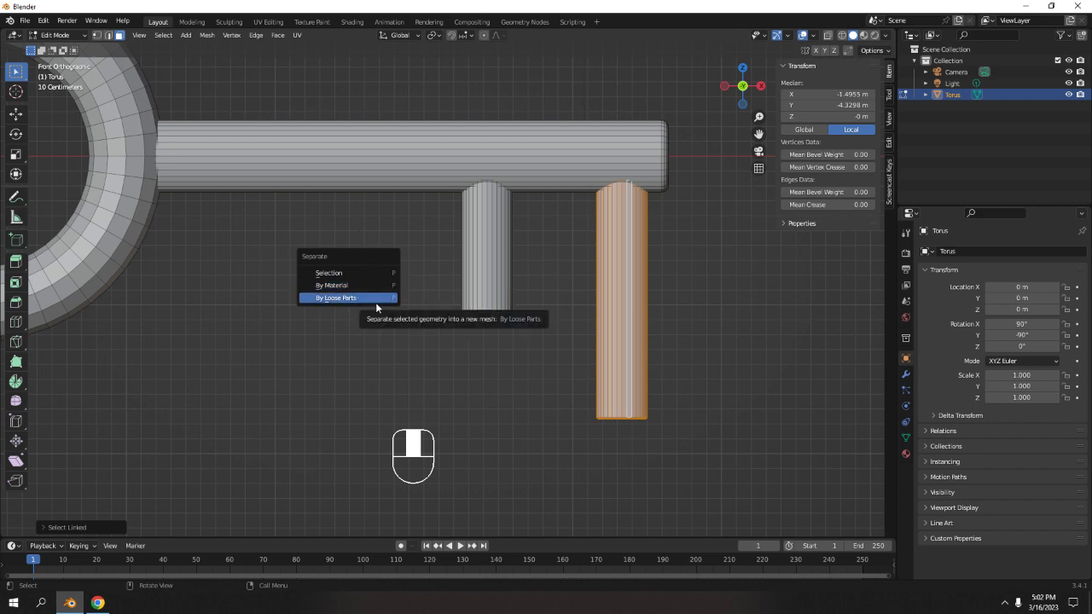
{"action": "left_click", "coordinate": [376, 300]}
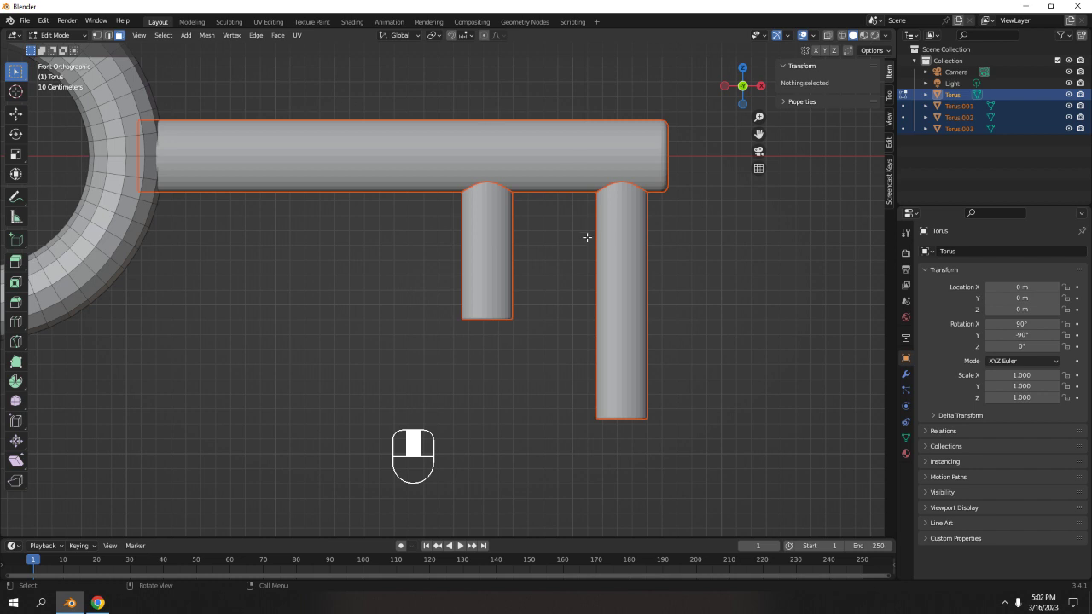
Undo the loose-parts separation and separate only the selected longer tooth into its own object.
{"action": "key", "text": "ctrl+z"}
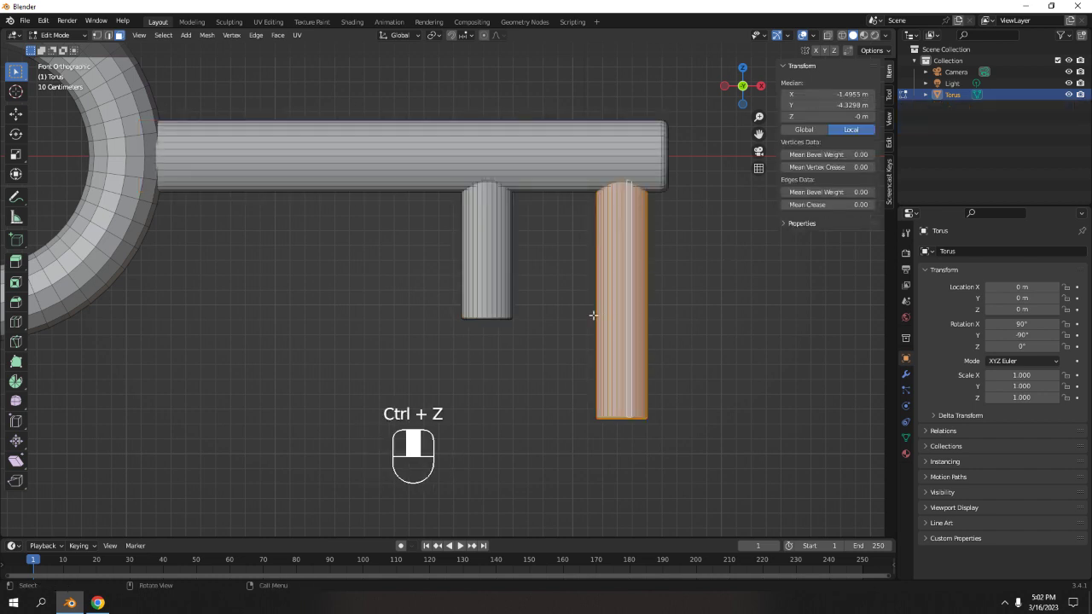
{"action": "key", "text": "p"}
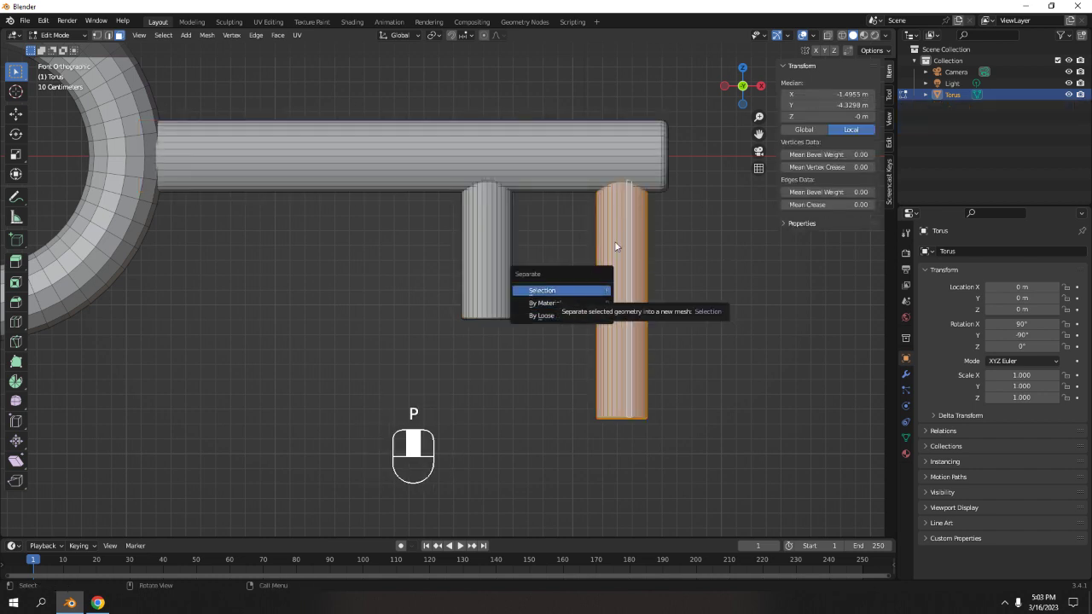
{"action": "left_click", "coordinate": [562, 292]}
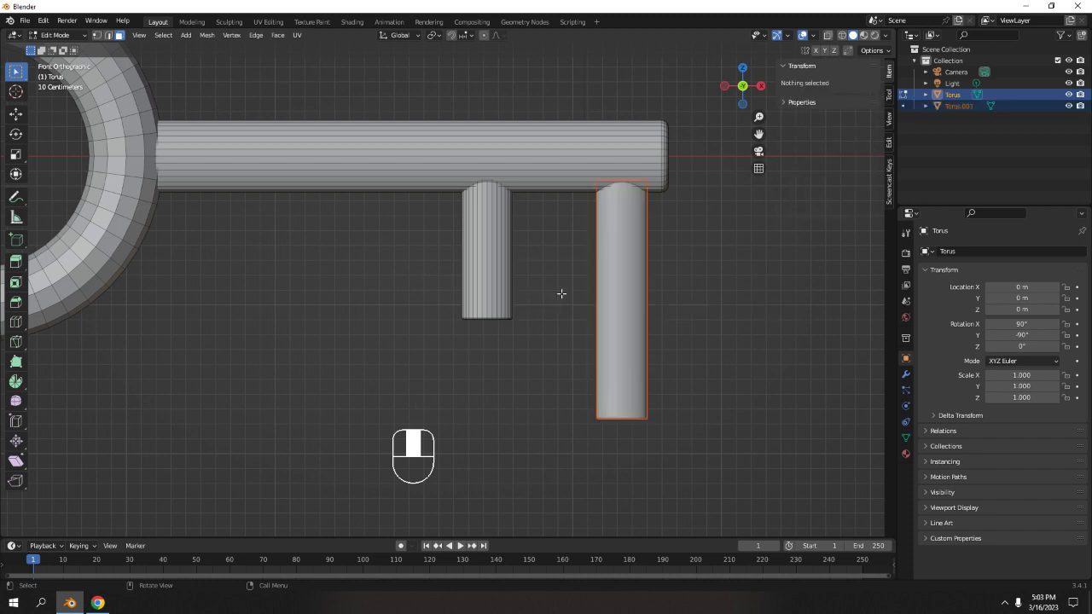
Select the separated tooth object and enter its Edit Mode.
{"action": "left_click", "coordinate": [768, 239]}
{"action": "key", "text": "Tab"}
{"action": "left_click", "coordinate": [626, 264]}
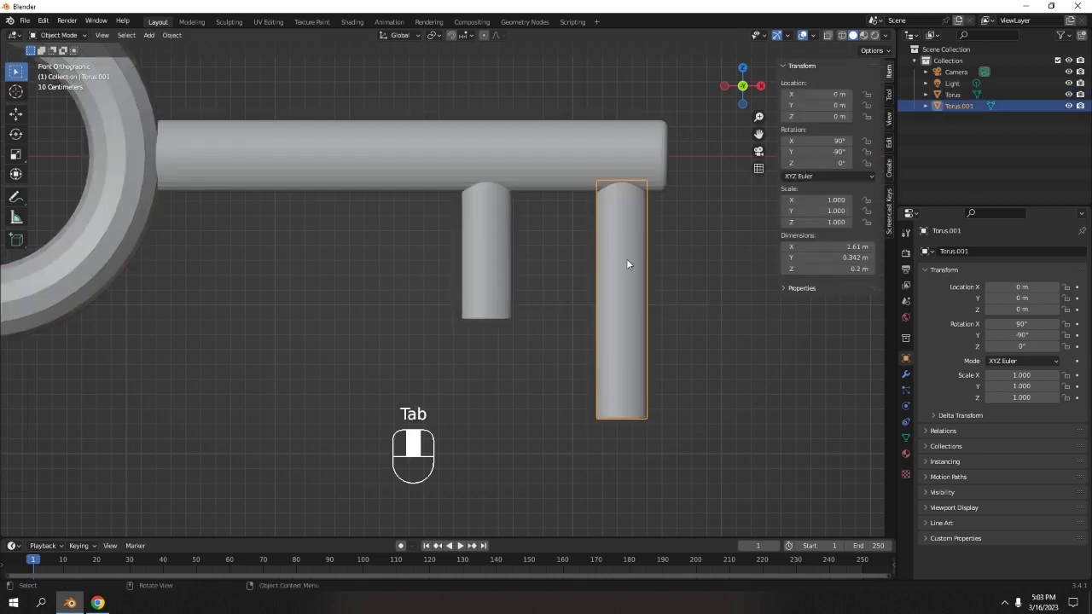
{"action": "left_click", "coordinate": [702, 270]}
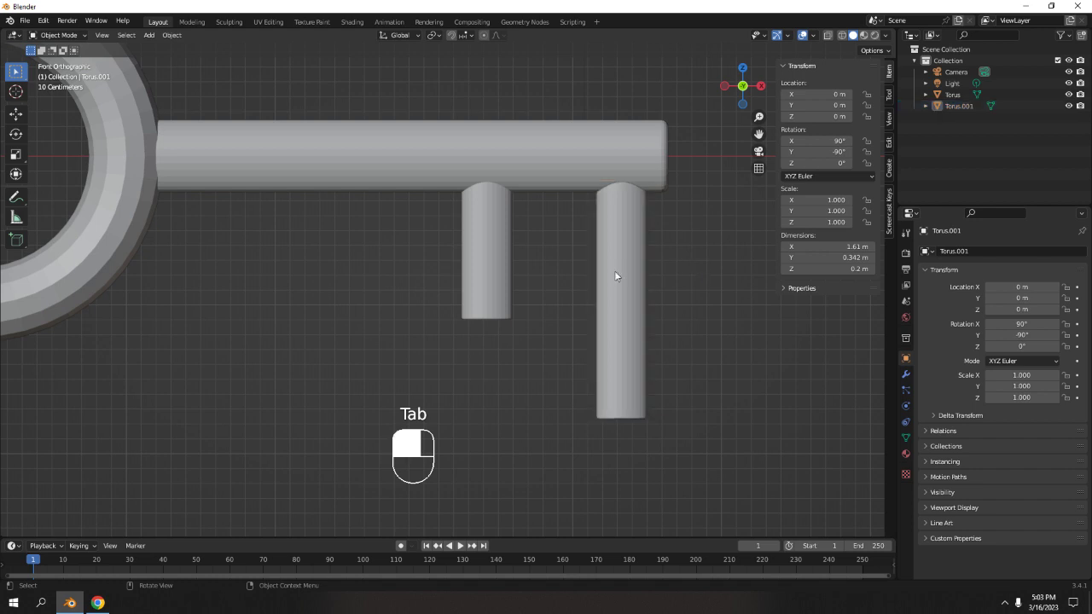
{"action": "left_click", "coordinate": [631, 304]}
{"action": "middle_click_drag", "start_coordinate": [531, 147], "coordinate": [685, 275]}
{"action": "middle_click_drag", "start_coordinate": [678, 225], "coordinate": [595, 298], "text": "shift"}
{"action": "key", "text": "Tab"}
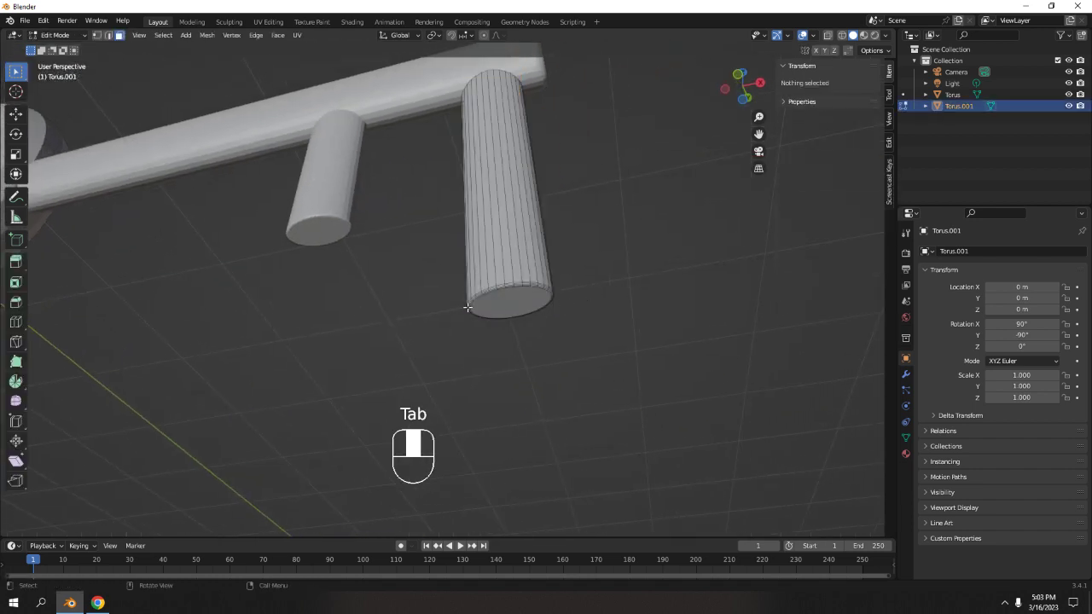
In front wireframe view, box-select the tooth's bottom end and move it up along Z to shorten the tooth.
{"action": "left_click_drag", "start_coordinate": [409, 268], "coordinate": [610, 366]}
{"action": "left_click", "coordinate": [603, 259]}
{"action": "key", "text": "KP_1"}
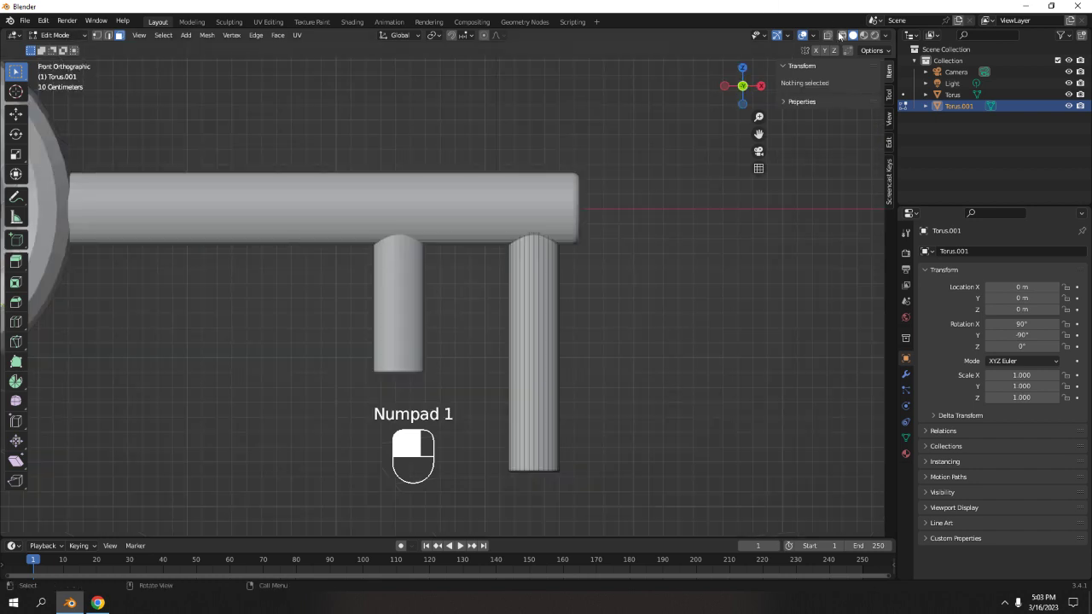
{"action": "key", "text": "shift+z"}
{"action": "middle_click_drag", "start_coordinate": [734, 332], "coordinate": [695, 300], "text": "shift"}
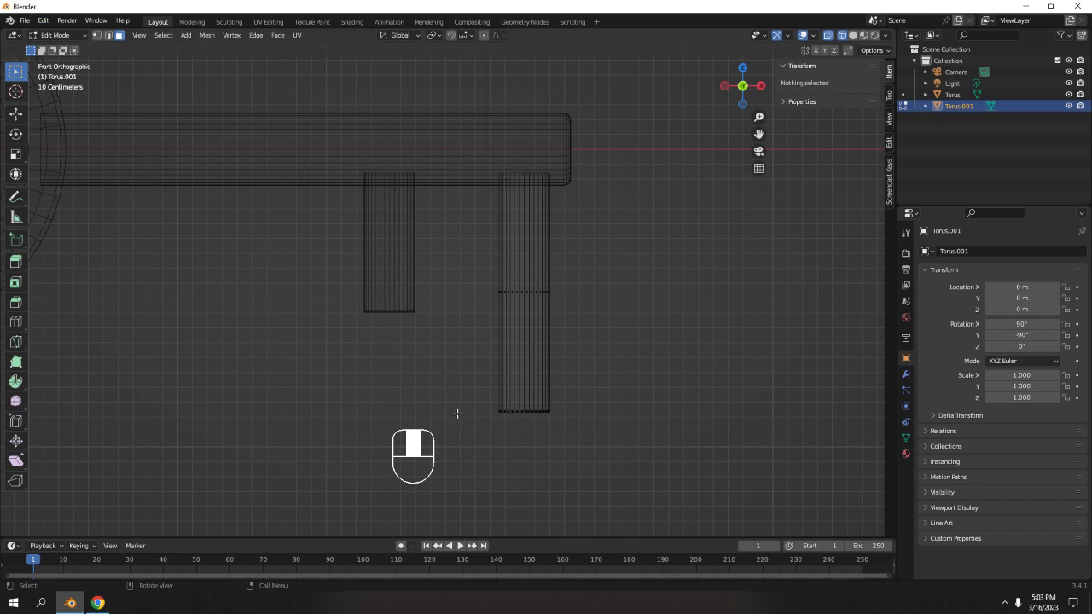
{"action": "left_click_drag", "start_coordinate": [427, 367], "coordinate": [708, 475]}
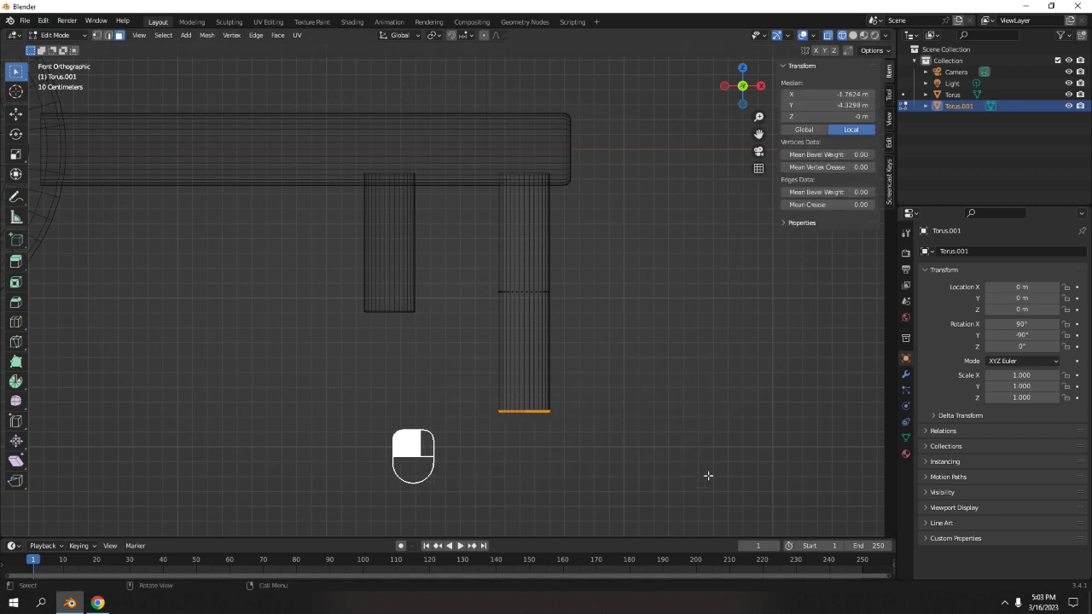
{"action": "key", "text": "g"}
{"action": "key", "text": "z"}
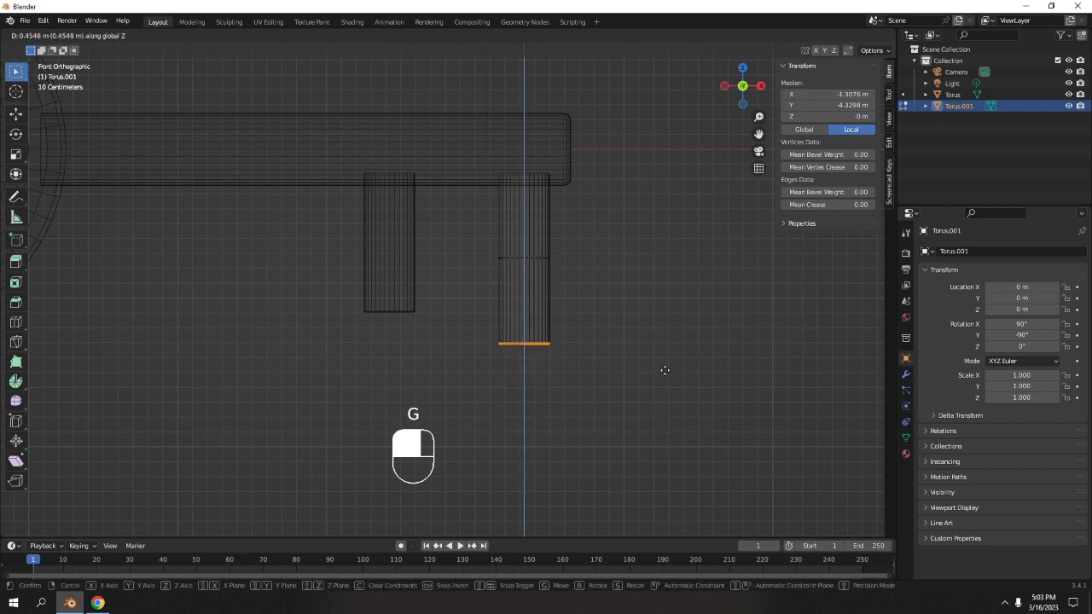
{"action": "left_click", "coordinate": [665, 371]}
Enter Edit Mode on both key objects and switch the viewport back to solid shading.
{"action": "key", "text": "Tab"}
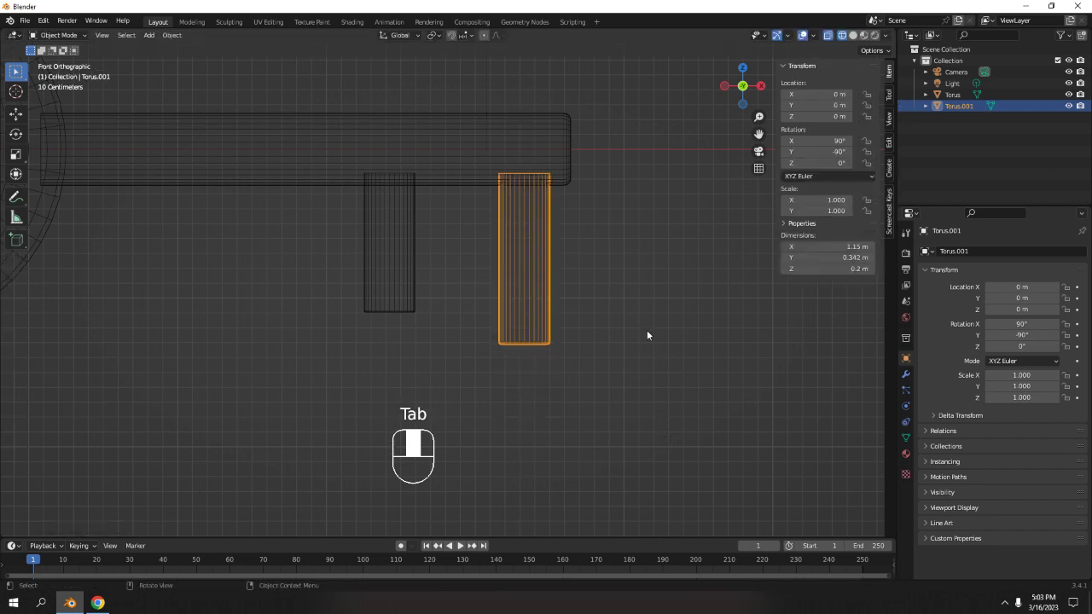
{"action": "scroll", "coordinate": [640, 324], "scroll_direction": "down", "scroll_amount": 5}
{"action": "scroll", "coordinate": [557, 308], "scroll_direction": "up", "scroll_amount": 7}
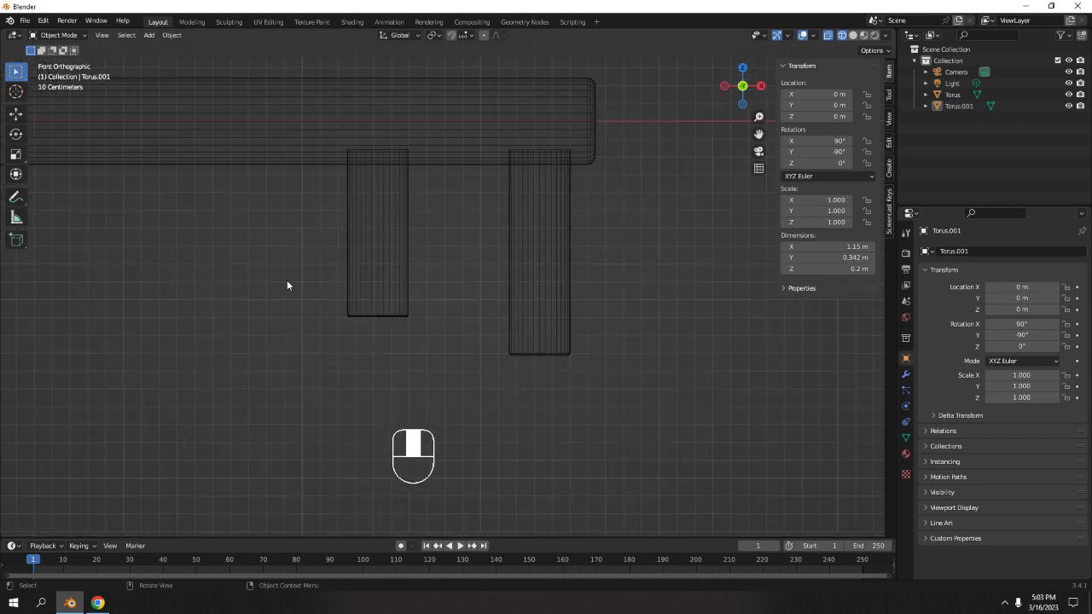
{"action": "left_click_drag", "start_coordinate": [286, 286], "coordinate": [447, 373]}
{"action": "key", "text": "Tab"}
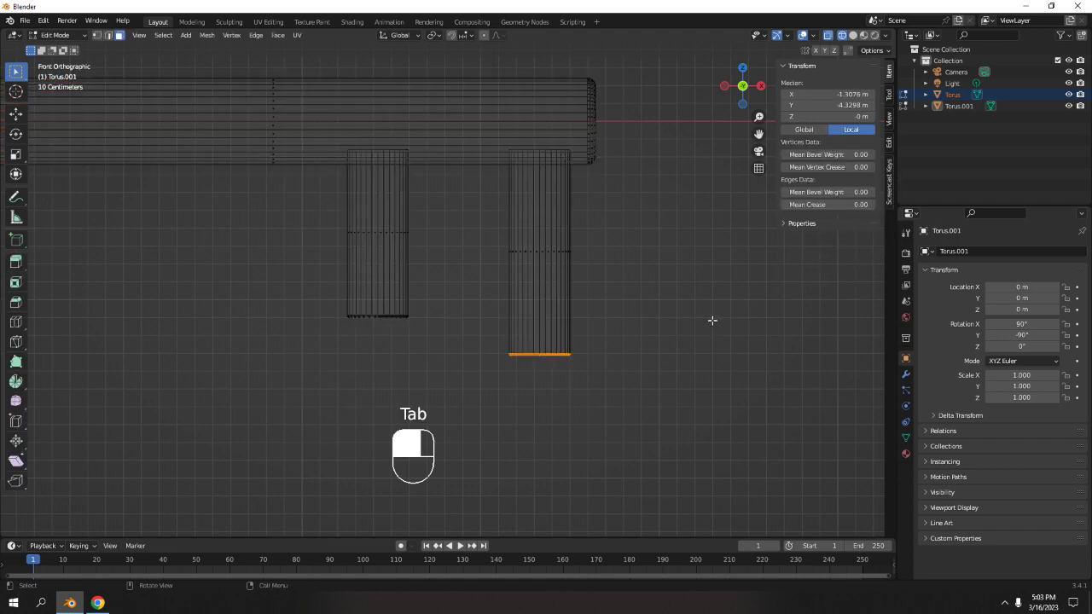
{"action": "left_click", "coordinate": [712, 320]}
{"action": "scroll", "coordinate": [572, 329], "scroll_direction": "down", "scroll_amount": 4}
{"action": "middle_click_drag", "start_coordinate": [572, 329], "coordinate": [595, 402]}
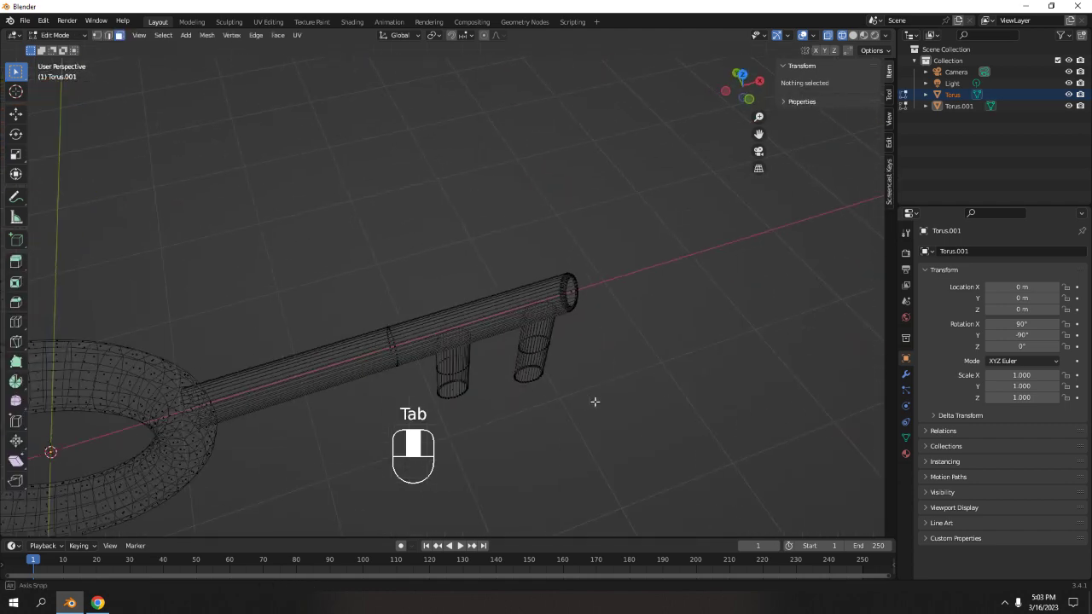
{"action": "left_click", "coordinate": [854, 37]}
Inspect the key from several angles and return to the front view.
{"action": "scroll", "coordinate": [614, 342], "scroll_direction": "down", "scroll_amount": 4}
{"action": "middle_click_drag", "start_coordinate": [613, 341], "coordinate": [500, 248]}
{"action": "middle_click_drag", "start_coordinate": [500, 256], "coordinate": [494, 293], "text": "shift"}
{"action": "scroll", "coordinate": [520, 290], "scroll_direction": "down", "scroll_amount": 5}
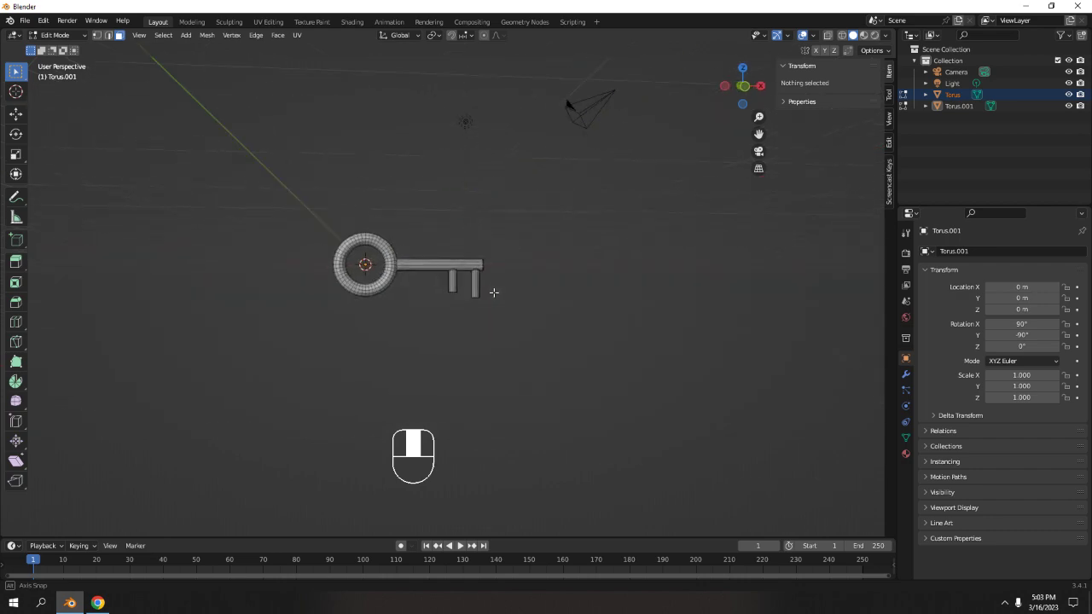
{"action": "scroll", "coordinate": [493, 290], "scroll_direction": "up", "scroll_amount": 6}
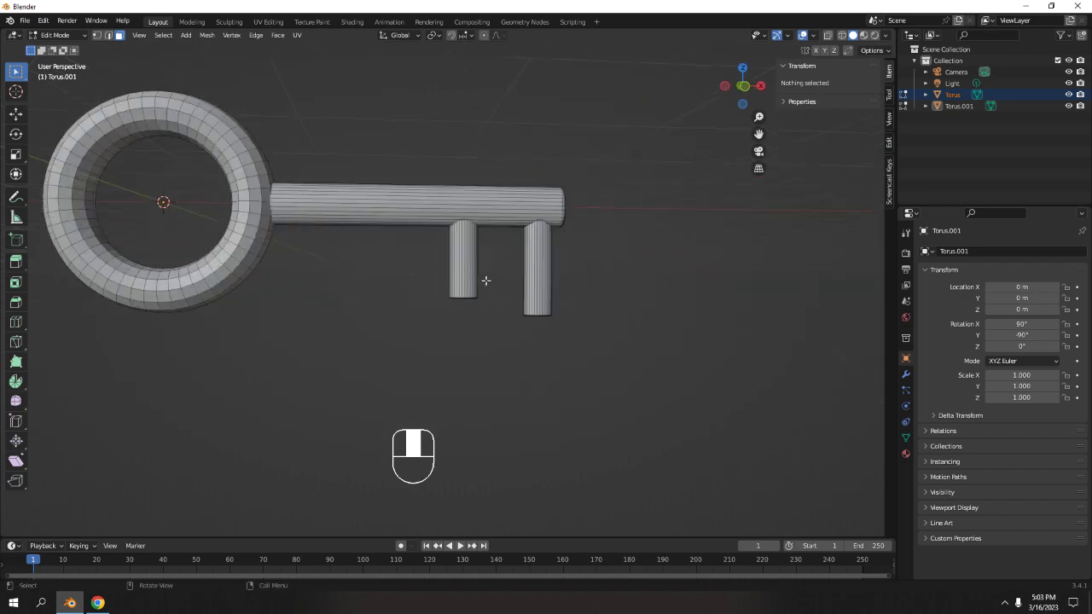
{"action": "key", "text": "KP_1"}
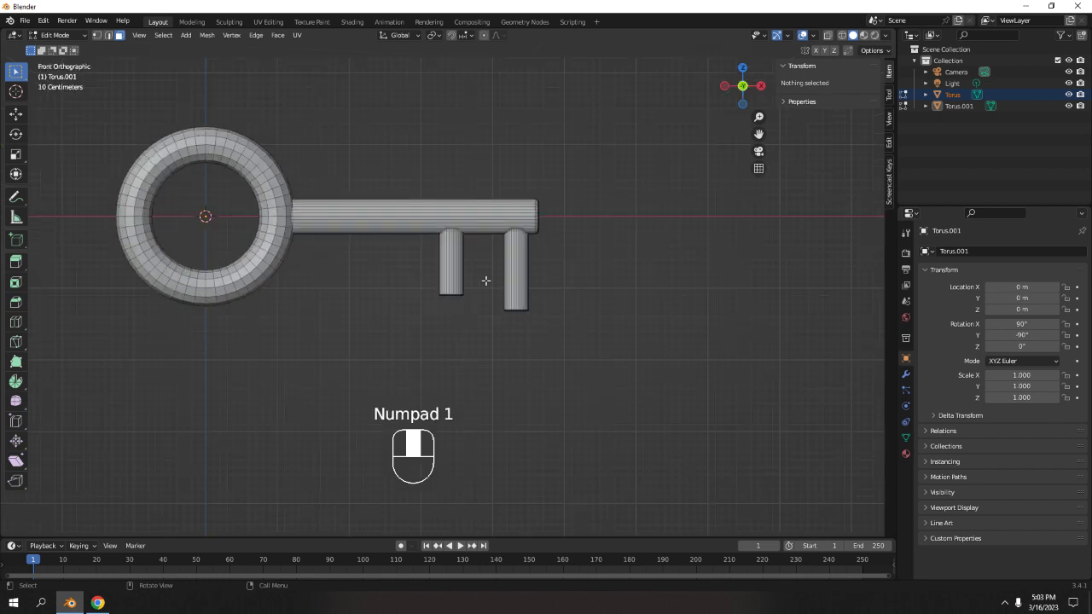
{"action": "middle_click_drag", "start_coordinate": [486, 283], "coordinate": [520, 296], "text": "shift"}
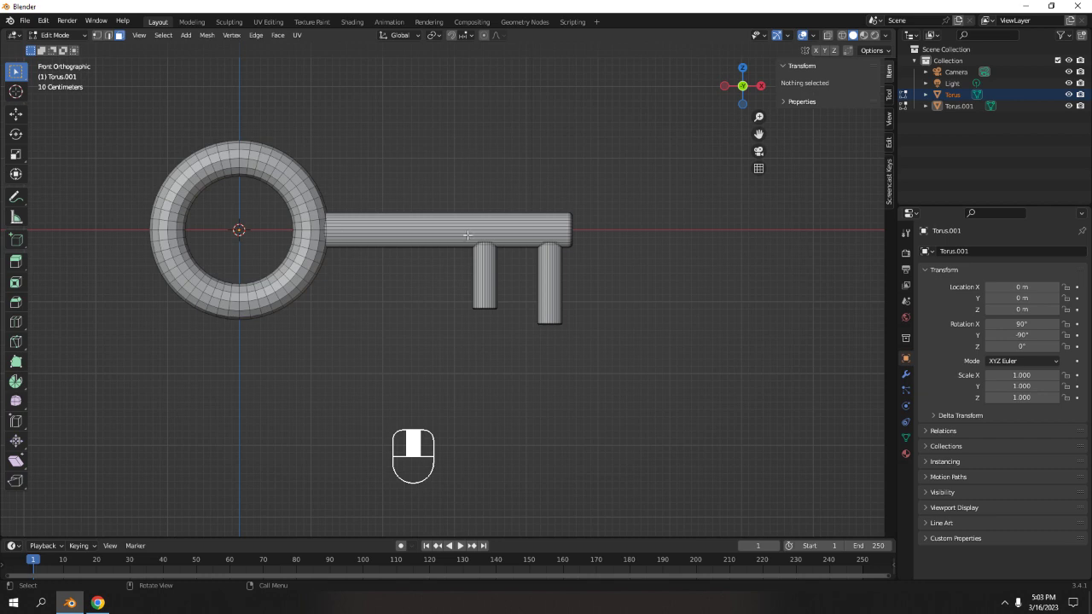
{"action": "middle_click_drag", "start_coordinate": [468, 234], "coordinate": [402, 268], "text": "shift"}
{"action": "scroll", "coordinate": [383, 246], "scroll_direction": "up", "scroll_amount": 5}
{"action": "left_click", "coordinate": [441, 171]}
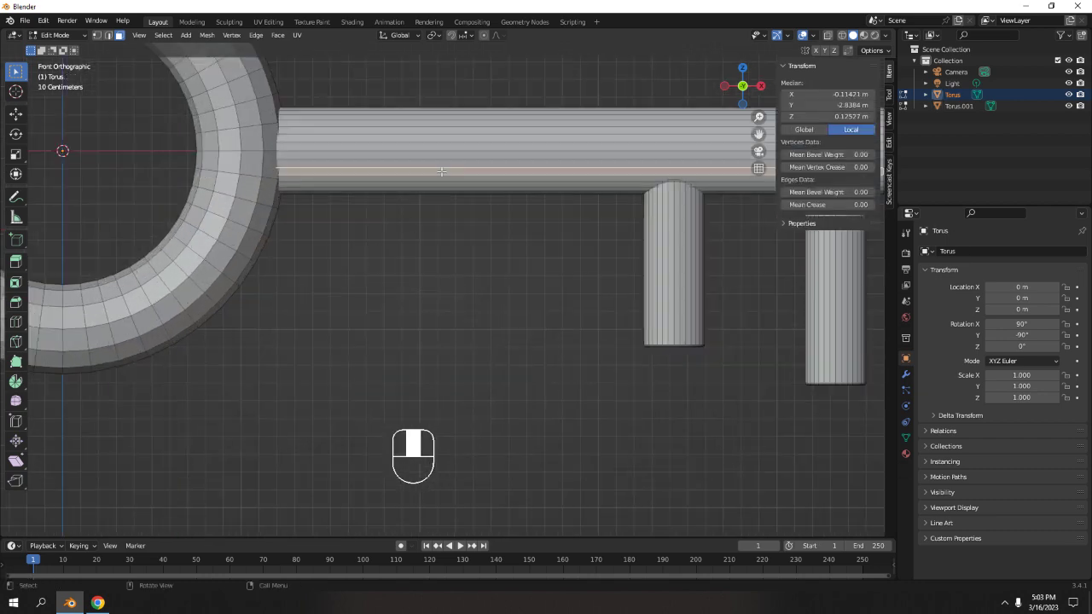
{"action": "scroll", "coordinate": [415, 275], "scroll_direction": "down", "scroll_amount": 5}
{"action": "key", "text": "Tab"}
{"action": "key", "text": "Tab"}
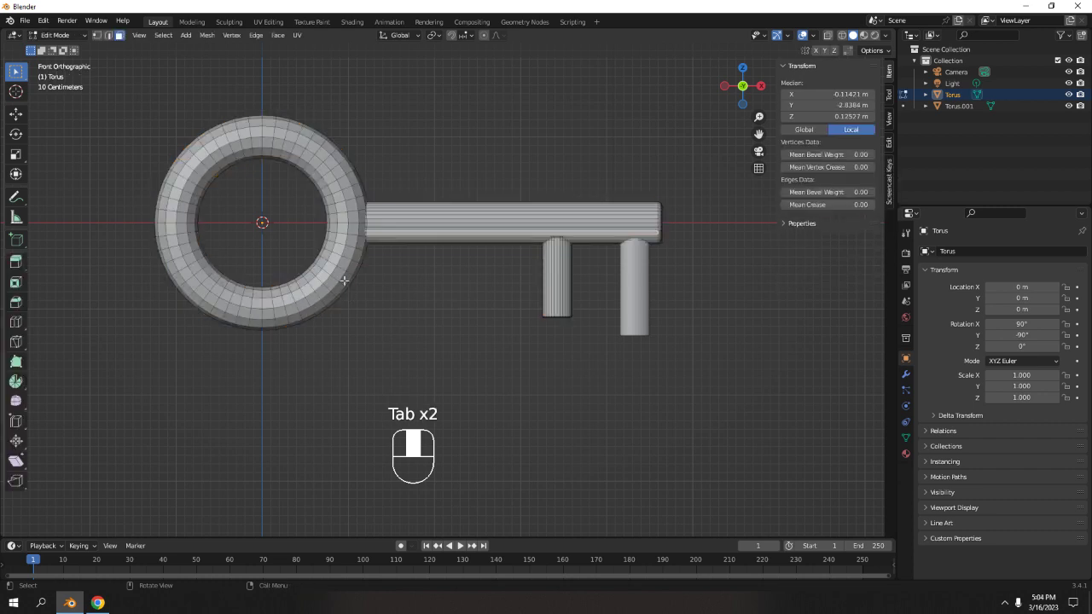
Select the ring's linked geometry, separate the mesh by loose parts, and select the ring object.
{"action": "left_click", "coordinate": [344, 279]}
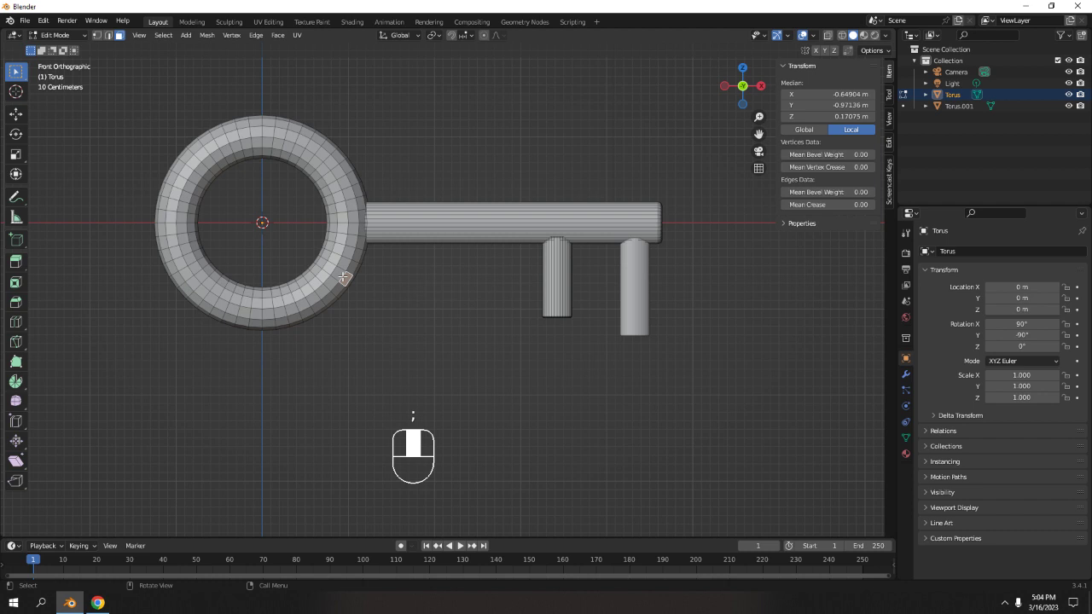
{"action": "key", "text": "l"}
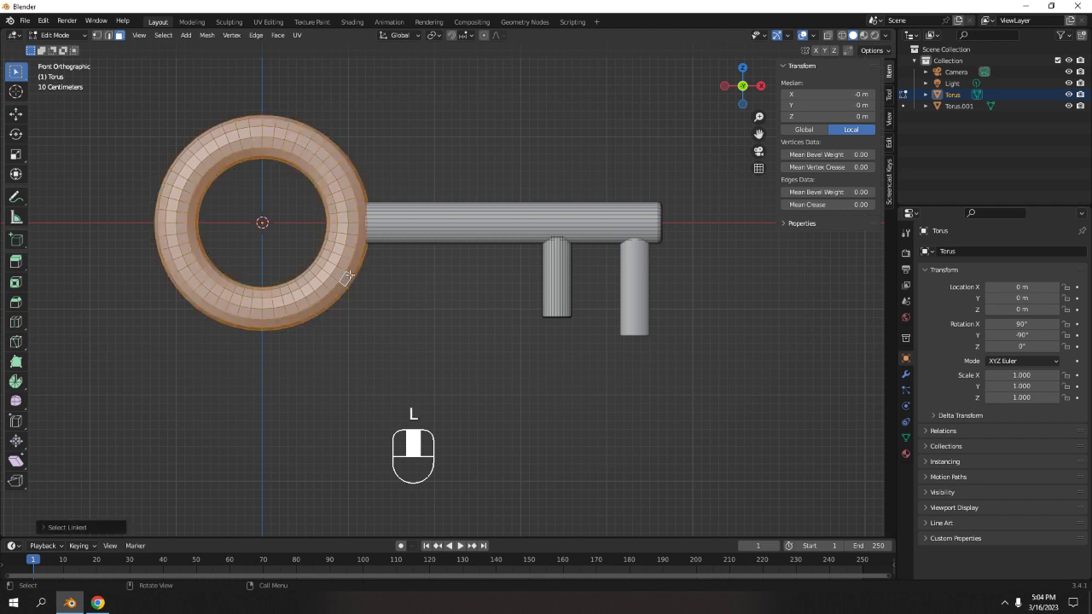
{"action": "key", "text": "p"}
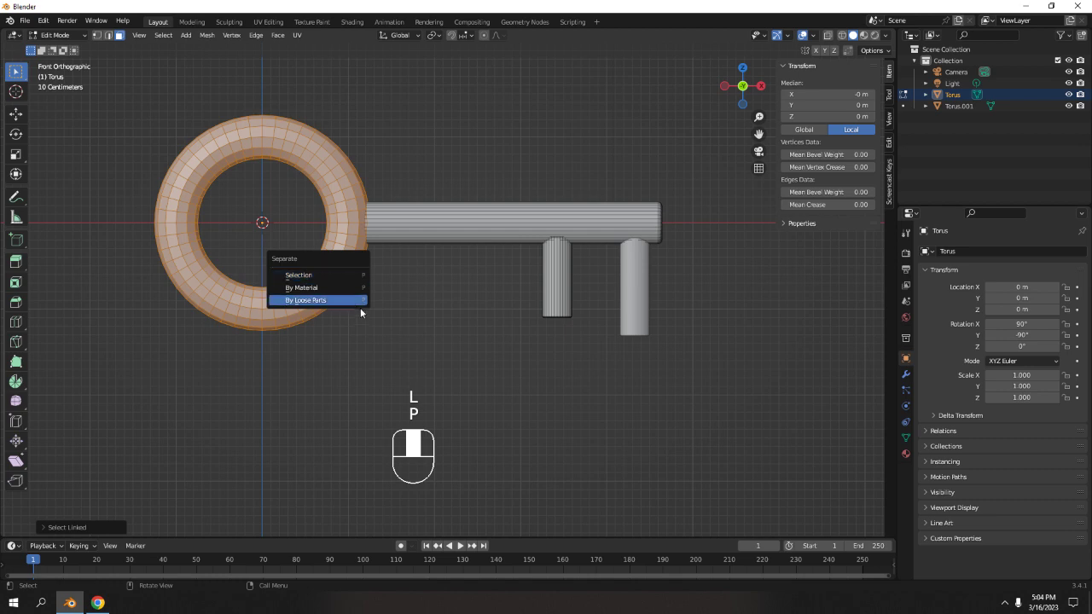
{"action": "left_click", "coordinate": [359, 303]}
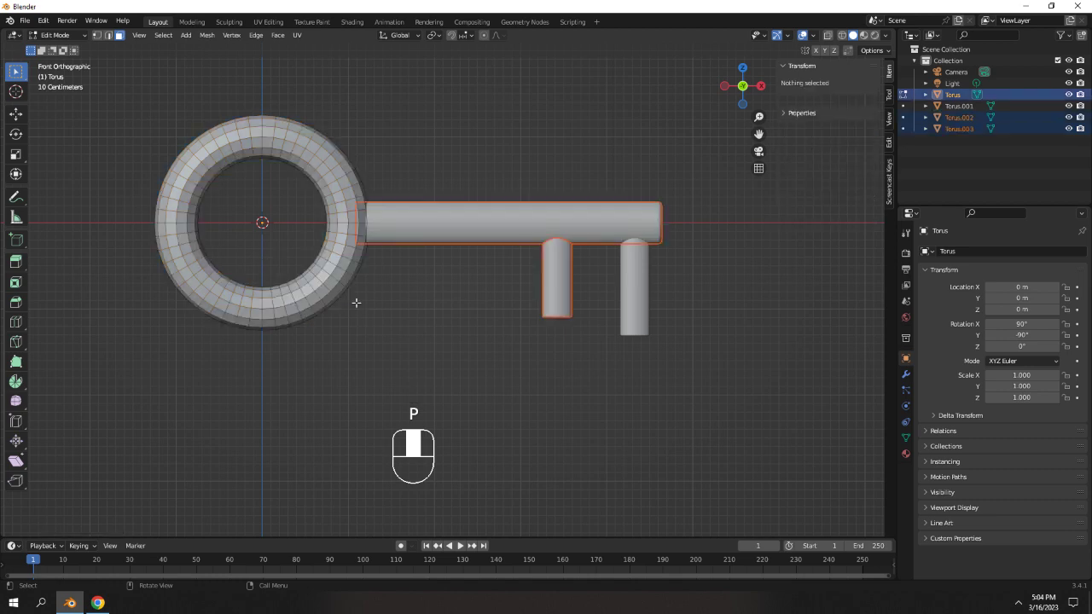
{"action": "key", "text": "Tab"}
{"action": "left_click", "coordinate": [433, 298]}
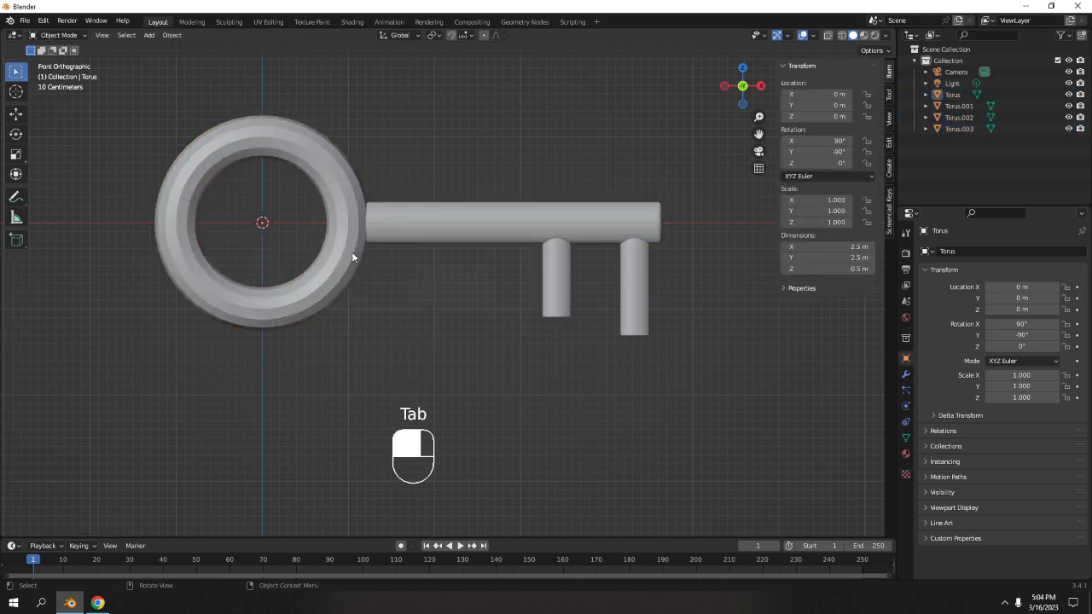
{"action": "left_click", "coordinate": [351, 248]}
Undo the steps back to before the ring's loose-parts separation and re-enter Edit Mode.
{"action": "key", "text": "ctrl+z"}
{"action": "key", "text": "ctrl+z"}
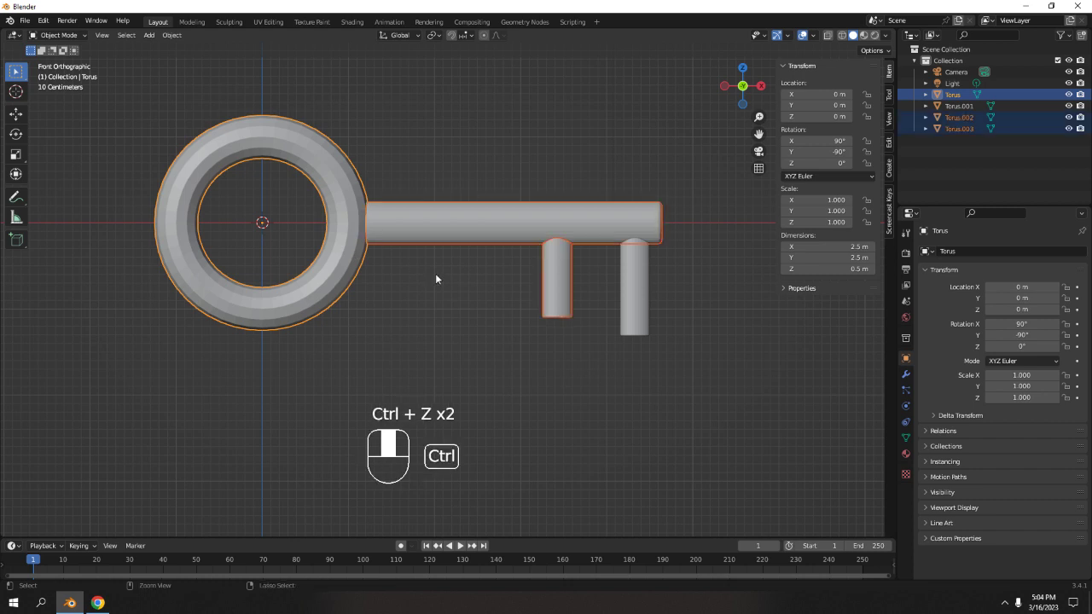
{"action": "key", "text": "ctrl+z"}
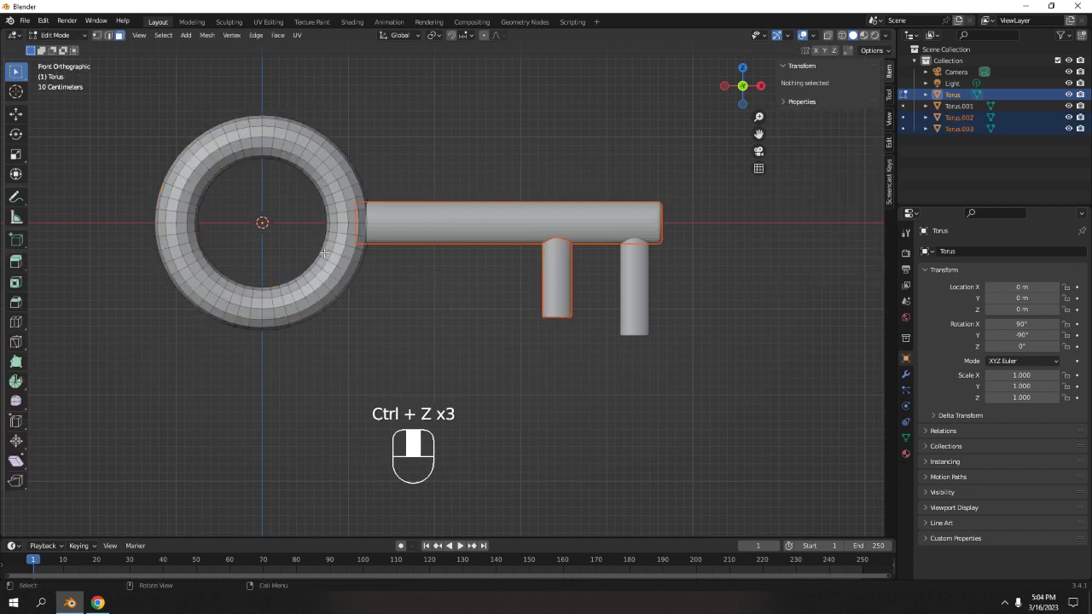
{"action": "key", "text": "ctrl+z"}
{"action": "key", "text": "ctrl+z"}
{"action": "key", "text": "ctrl+z"}
{"action": "key", "text": "ctrl+z"}
{"action": "key", "text": "ctrl+z"}
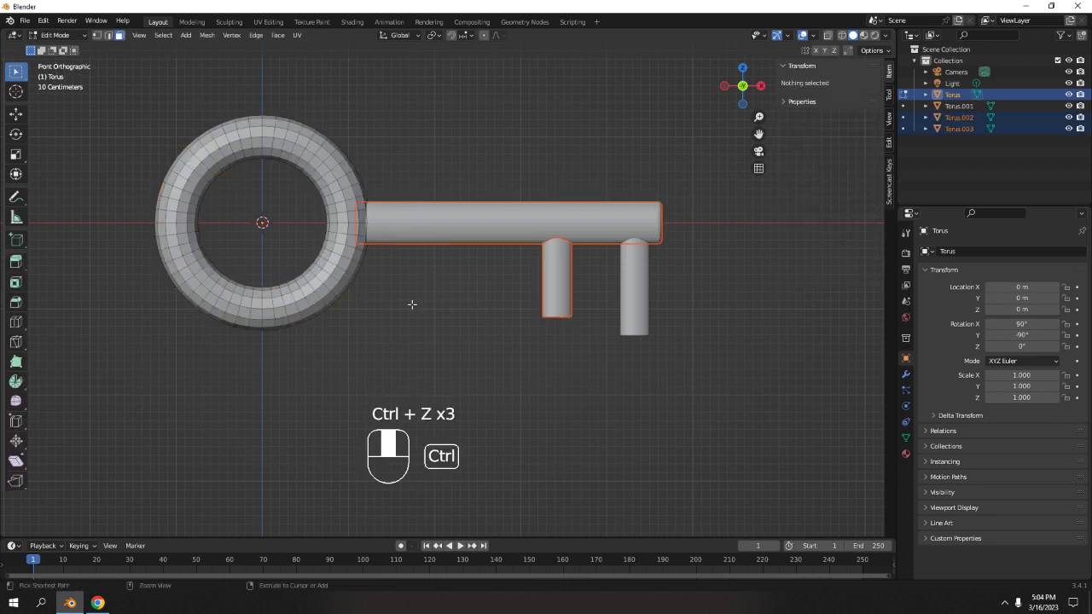
{"action": "key", "text": "Tab"}
{"action": "key", "text": "Tab"}
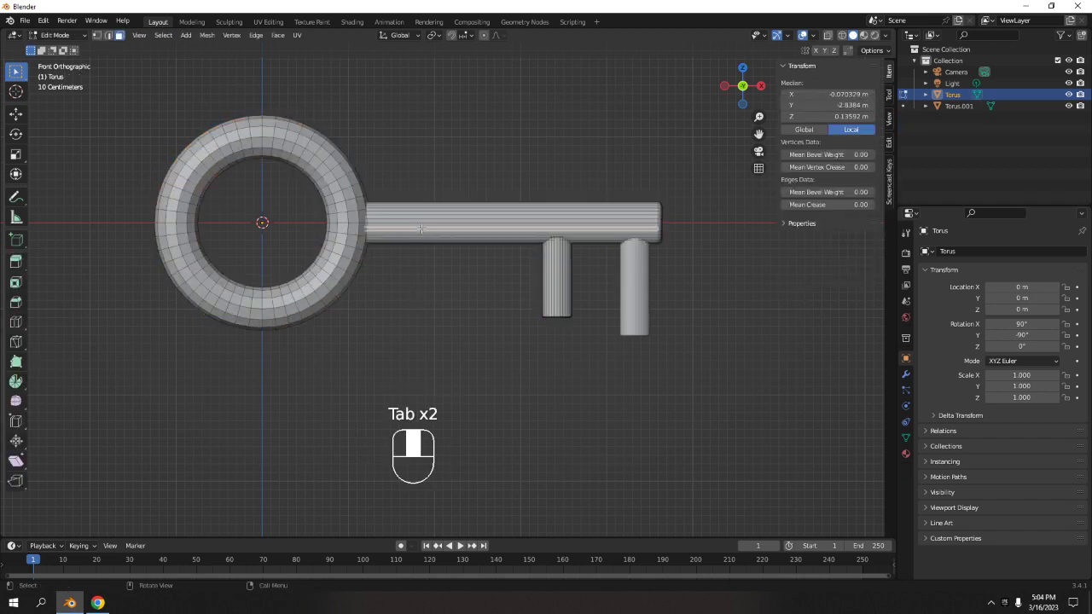
{"action": "key", "text": "l"}
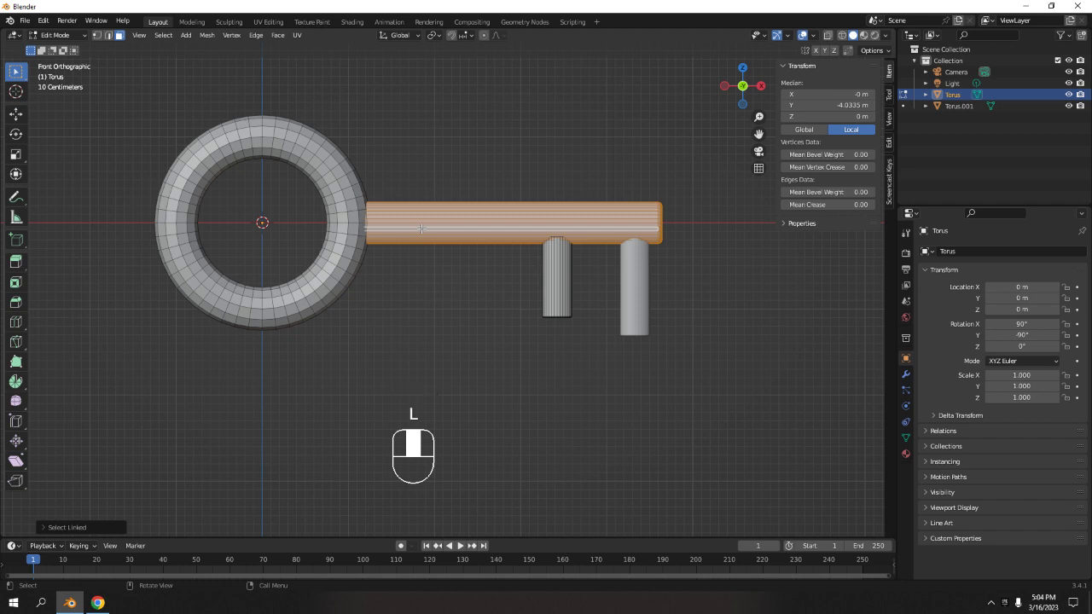
{"action": "key", "text": "p"}
{"action": "scroll", "coordinate": [739, 287], "scroll_direction": "up", "scroll_amount": 3}
{"action": "middle_click_drag", "start_coordinate": [714, 289], "coordinate": [682, 366], "text": "shift"}
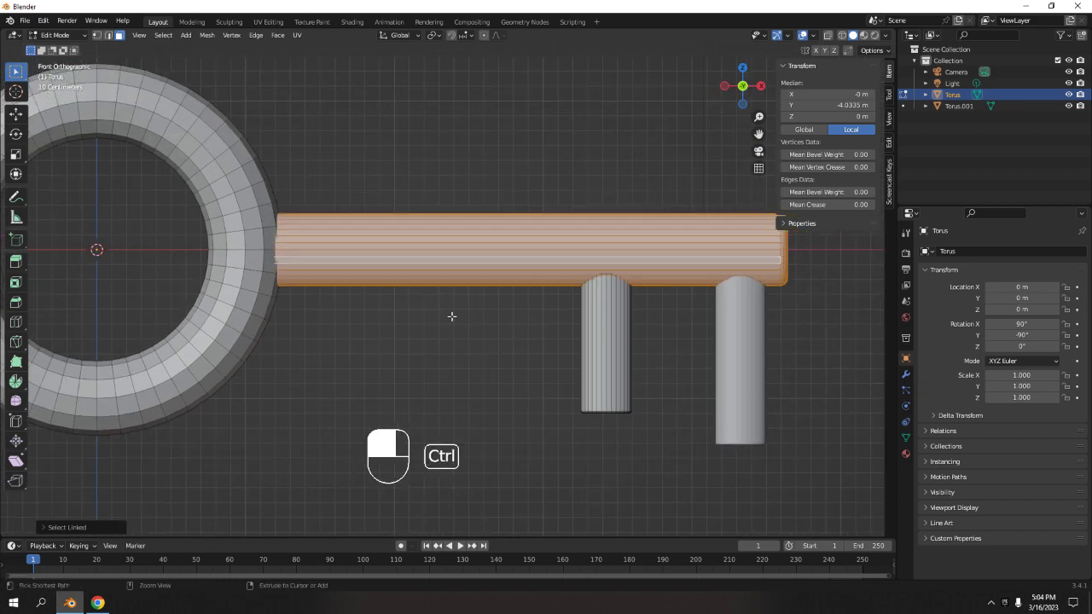
{"action": "left_click", "coordinate": [452, 355], "text": "ctrl"}
Add a loop cut across the shaft and slide it slightly toward the ring.
{"action": "key", "text": "ctrl+r"}
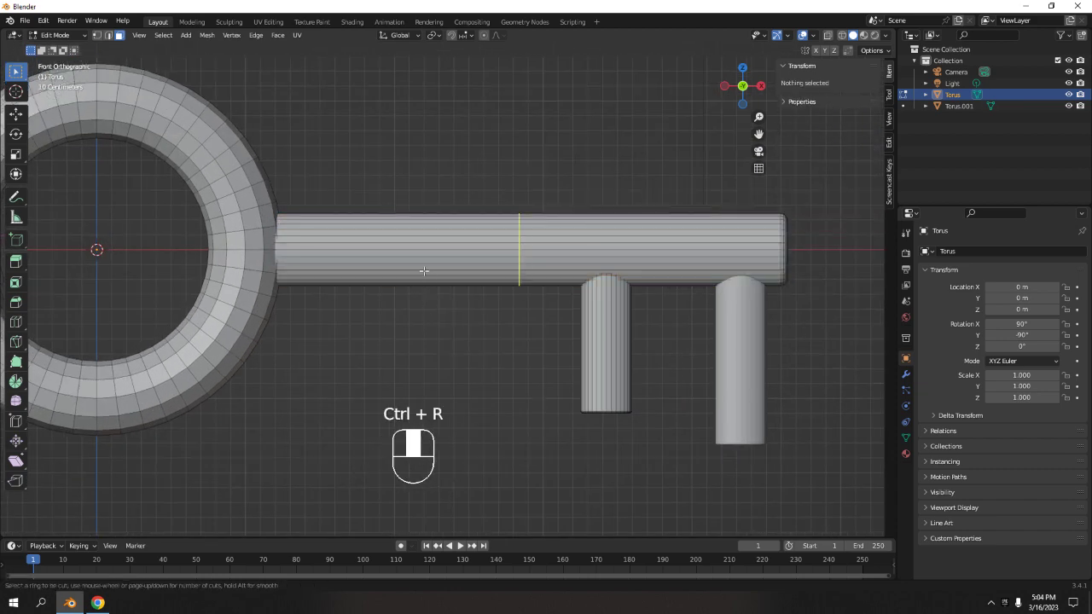
{"action": "left_click", "coordinate": [424, 271]}
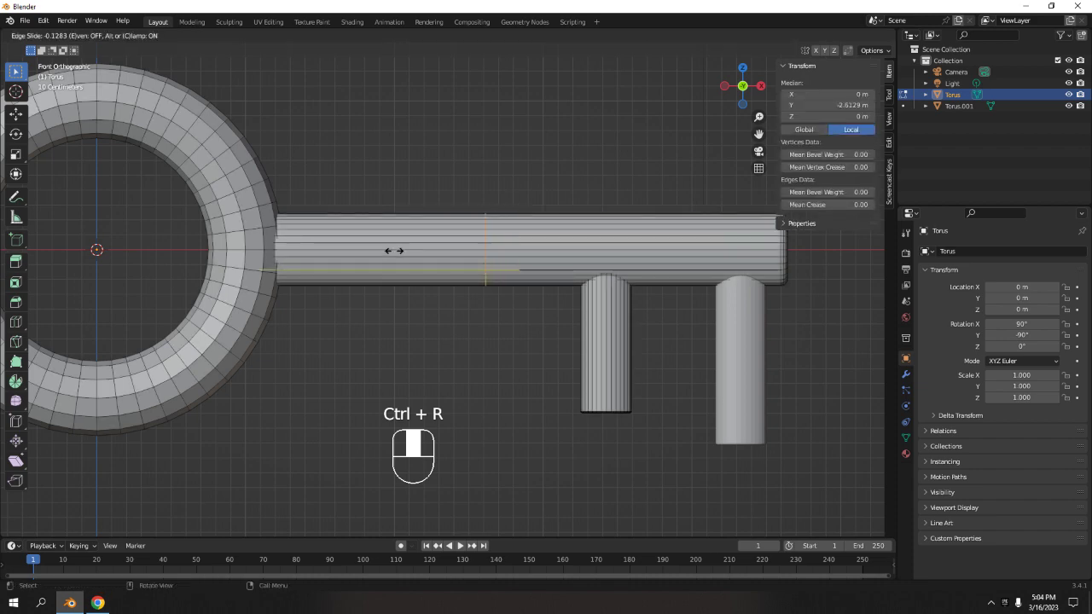
{"action": "left_click", "coordinate": [393, 250]}
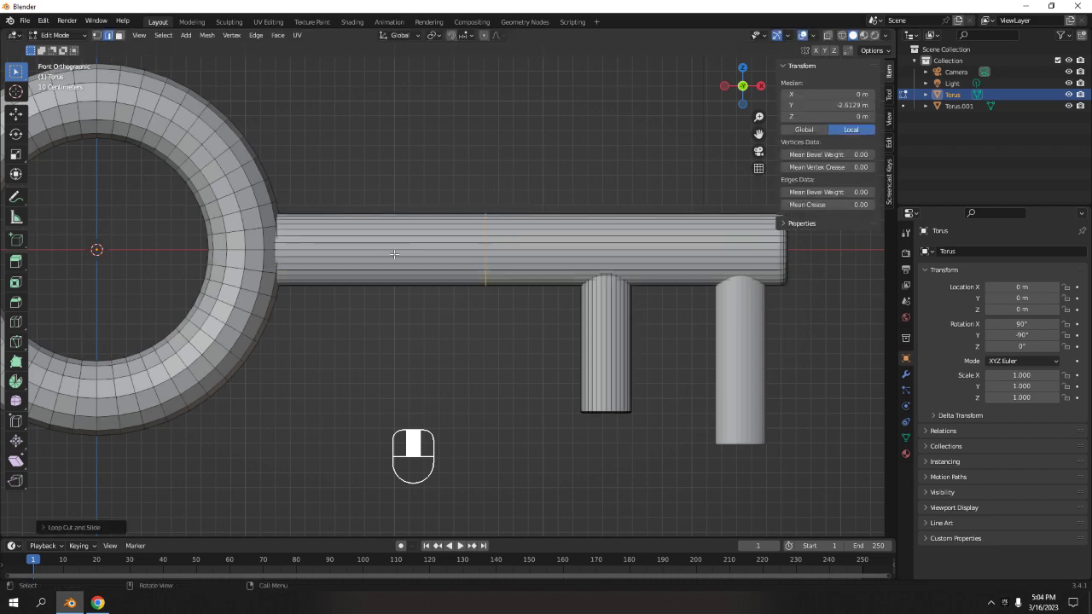
{"action": "scroll", "coordinate": [380, 282], "scroll_direction": "up", "scroll_amount": 3}
{"action": "middle_click_drag", "start_coordinate": [375, 265], "coordinate": [344, 228], "text": "shift"}
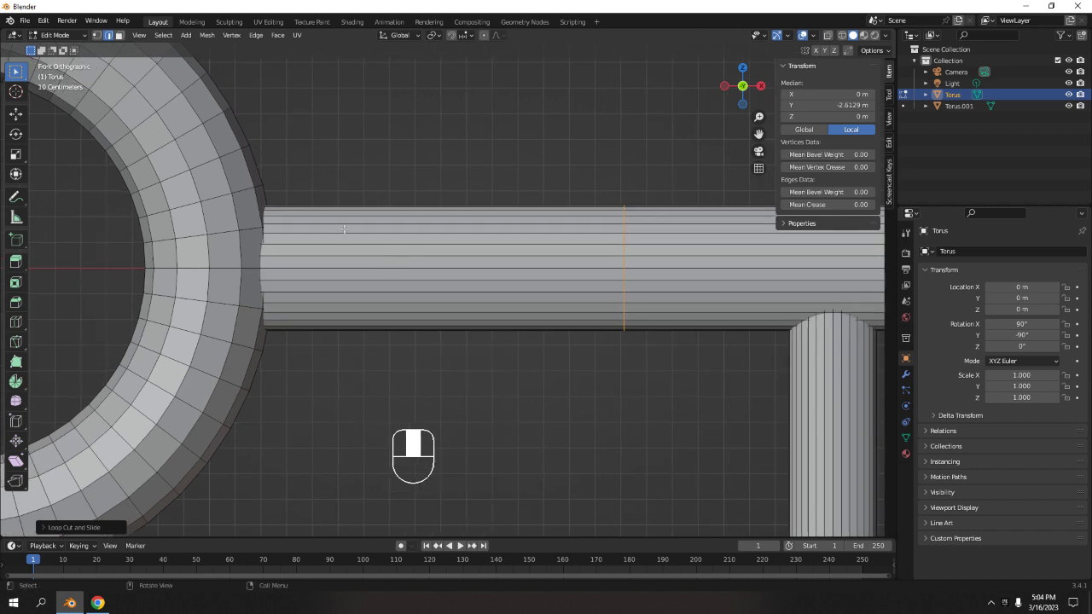
Delete the shaft faces lying inside the ring, between the ring and the loop cut.
{"action": "left_click", "coordinate": [844, 40]}
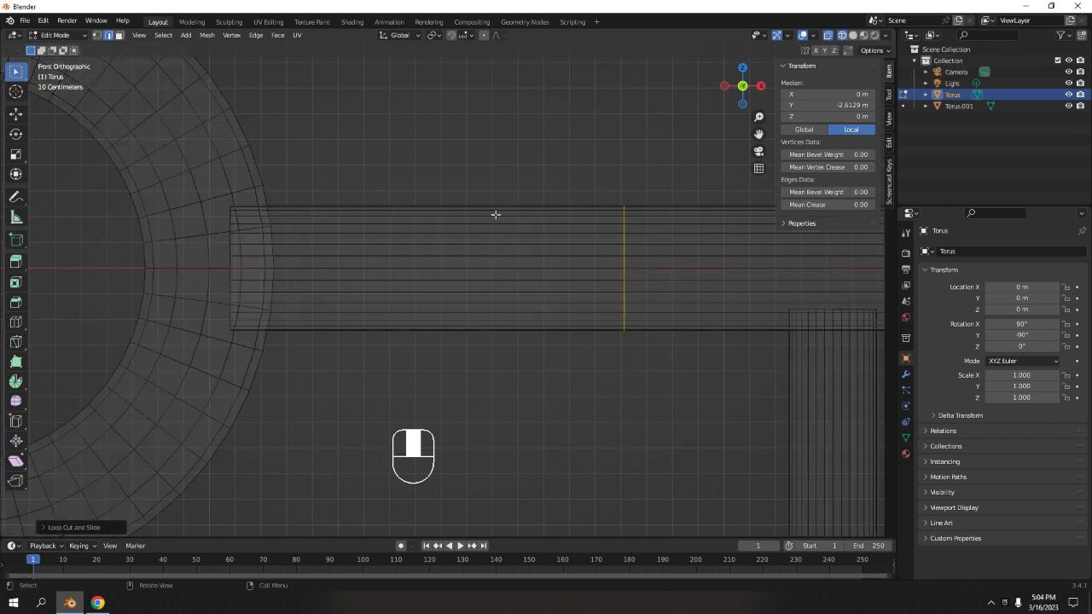
{"action": "key", "text": "3"}
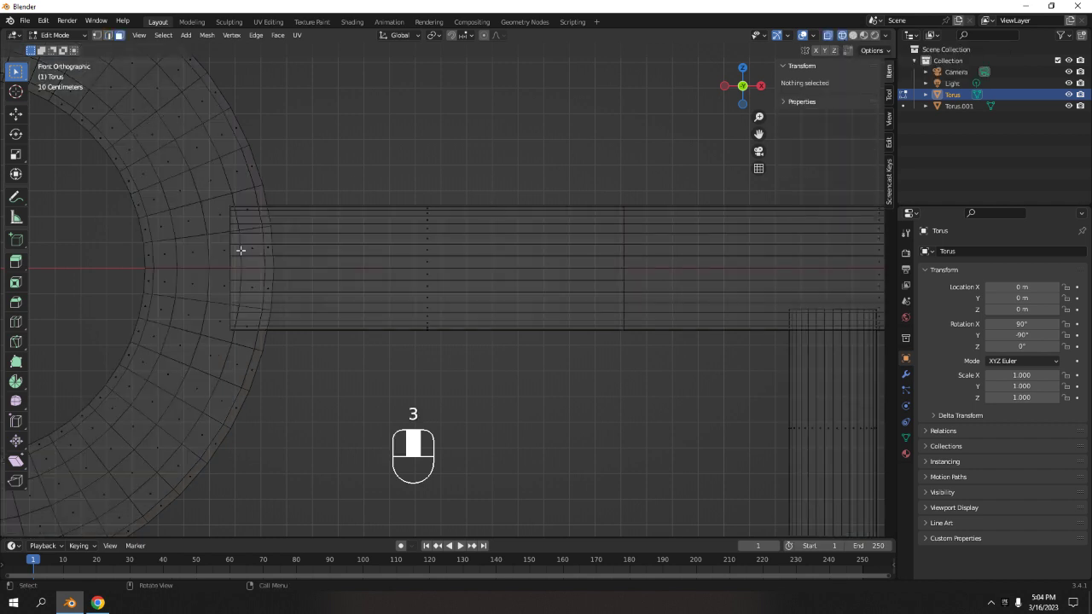
{"action": "left_click_drag", "start_coordinate": [376, 151], "coordinate": [531, 390]}
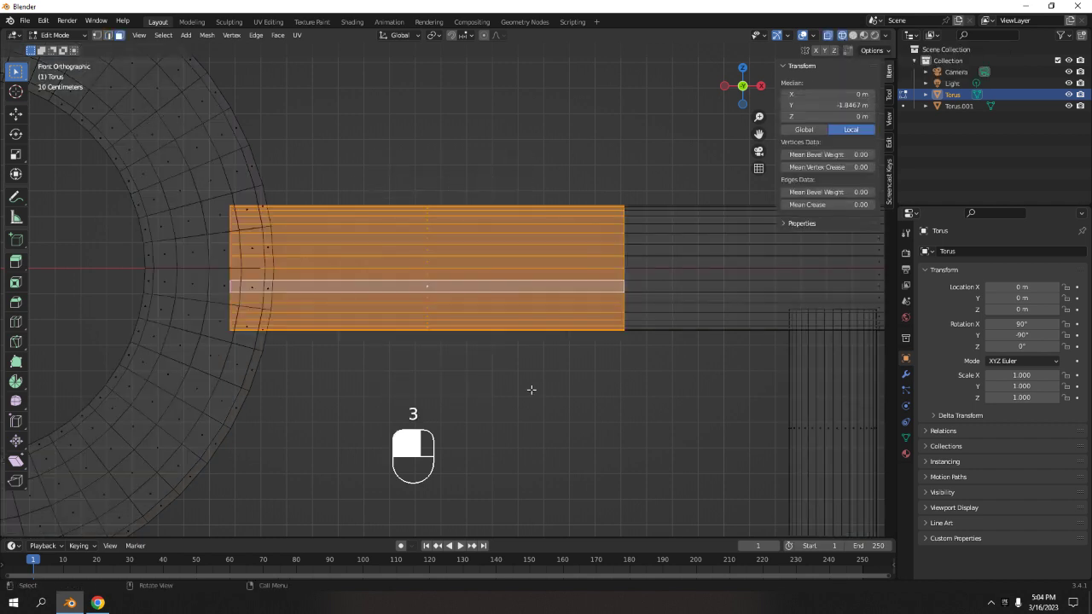
{"action": "key", "text": "x"}
{"action": "left_click", "coordinate": [531, 393]}
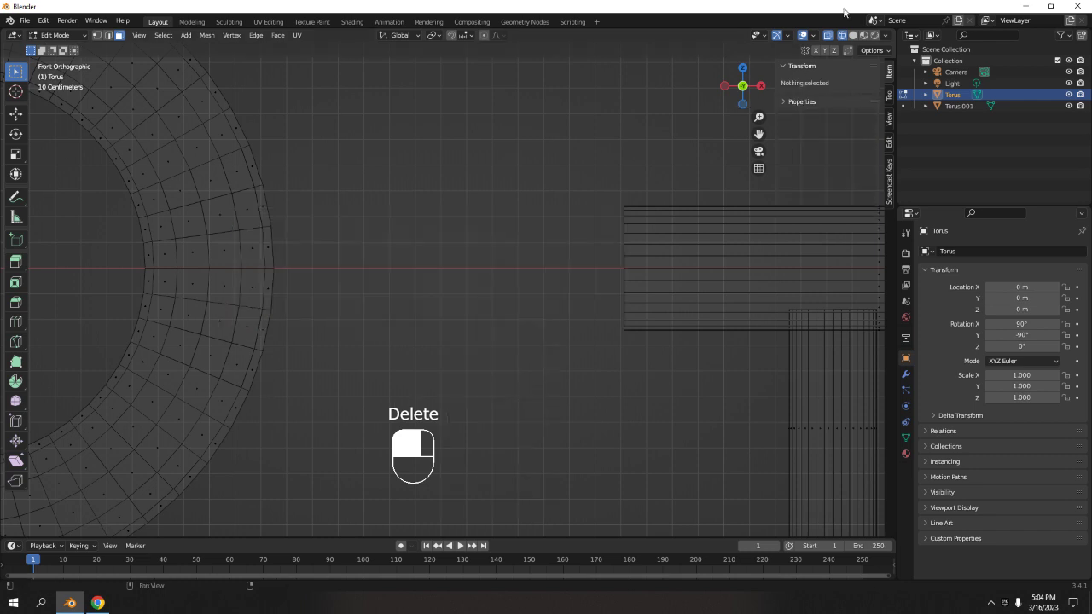
{"action": "left_click", "coordinate": [853, 35]}
Select the whole ring and move it about 1.23 m along X toward the shaft.
{"action": "scroll", "coordinate": [553, 205], "scroll_direction": "down", "scroll_amount": 6}
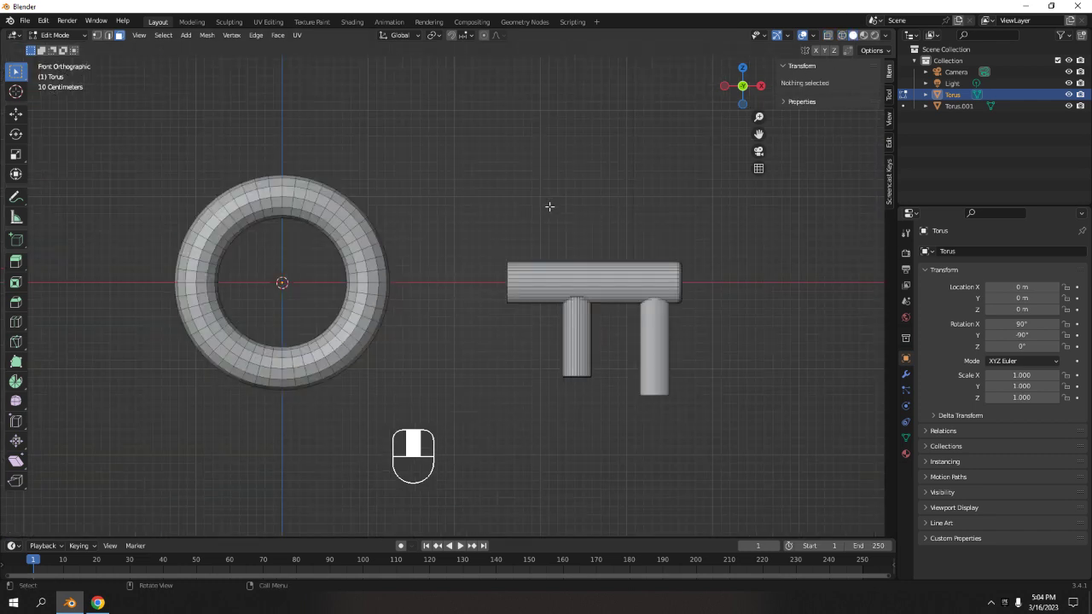
{"action": "left_click", "coordinate": [369, 279]}
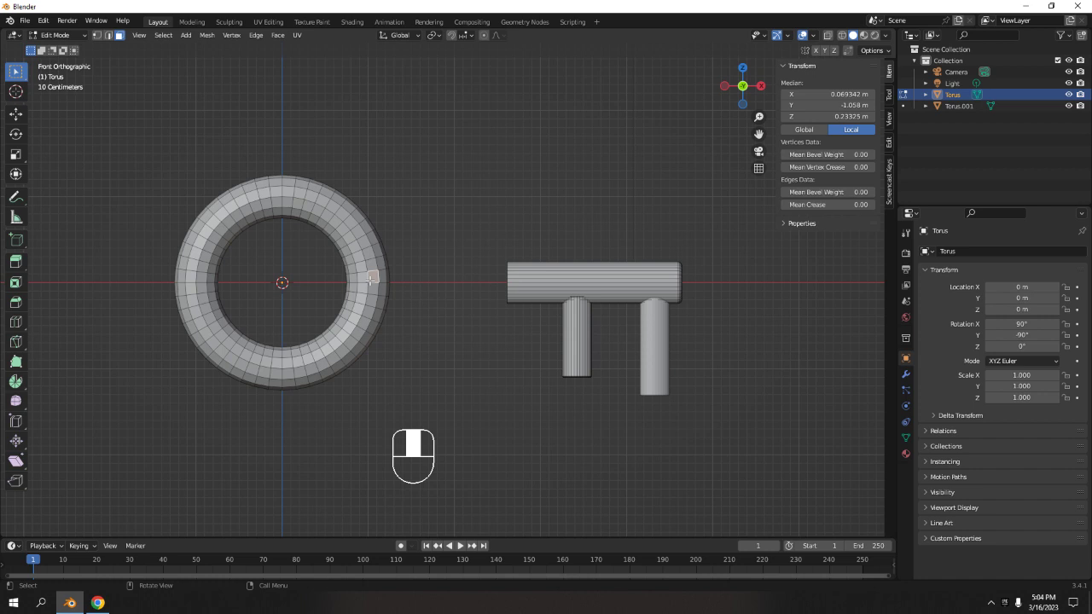
{"action": "key", "text": "l"}
{"action": "key", "text": "g"}
{"action": "key", "text": "x"}
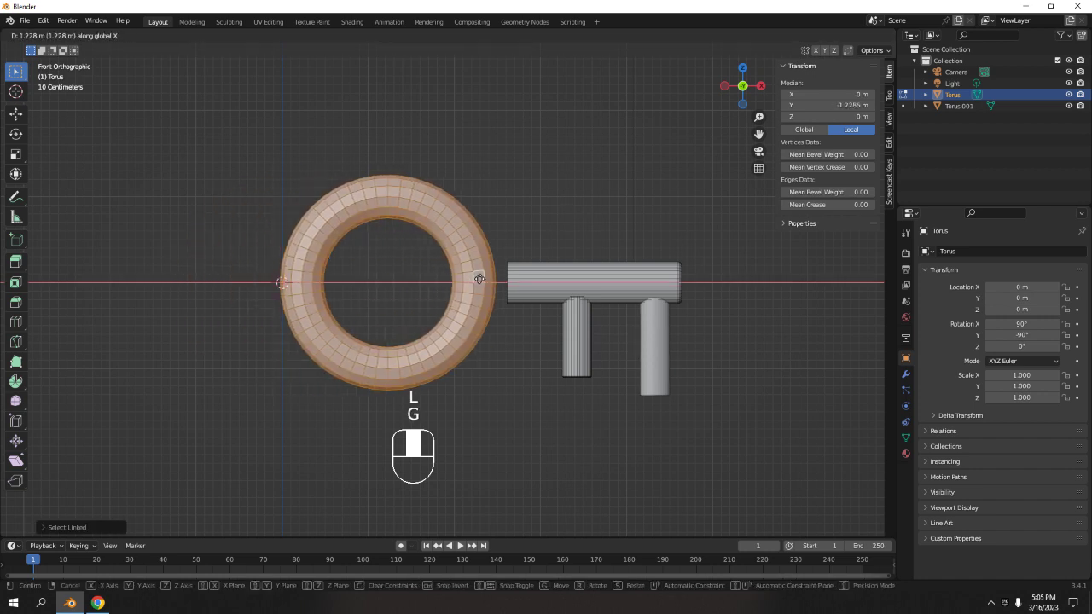
{"action": "left_click", "coordinate": [496, 279]}
Select the ring's linked geometry and scale it down to about 0.63.
{"action": "left_click", "coordinate": [768, 337]}
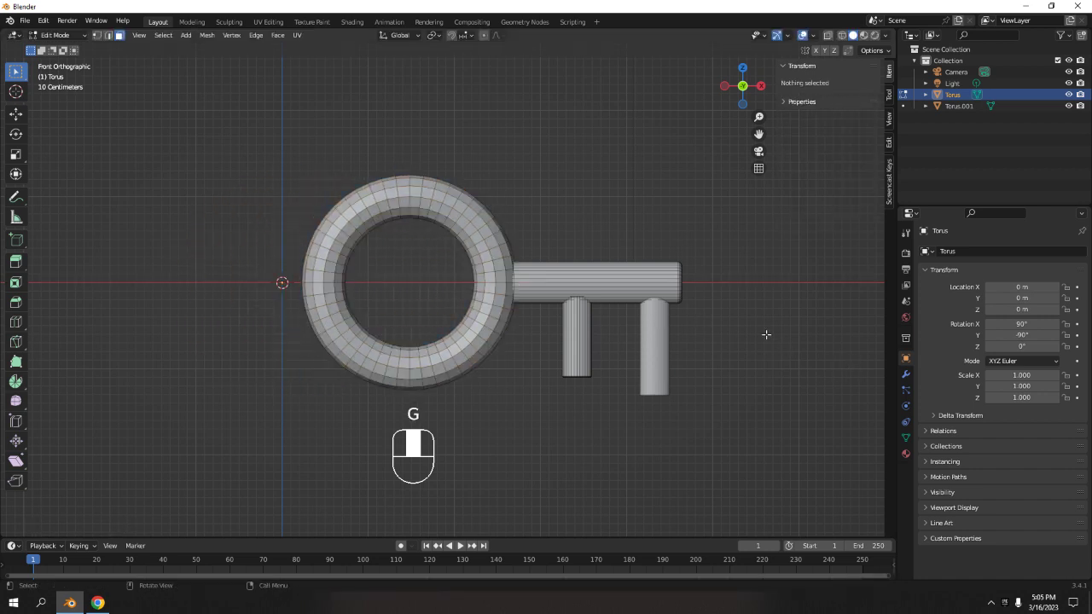
{"action": "middle_click_drag", "start_coordinate": [768, 336], "coordinate": [549, 346]}
{"action": "scroll", "coordinate": [661, 319], "scroll_direction": "up", "scroll_amount": 3}
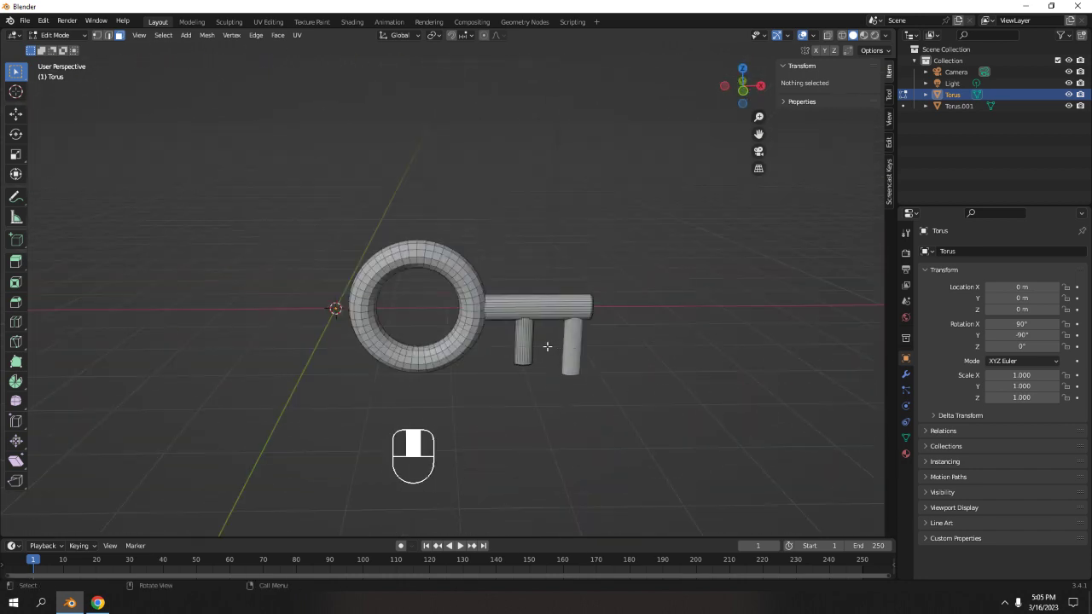
{"action": "scroll", "coordinate": [548, 347], "scroll_direction": "up", "scroll_amount": 2}
{"action": "key", "text": "Tab"}
{"action": "key", "text": "Tab"}
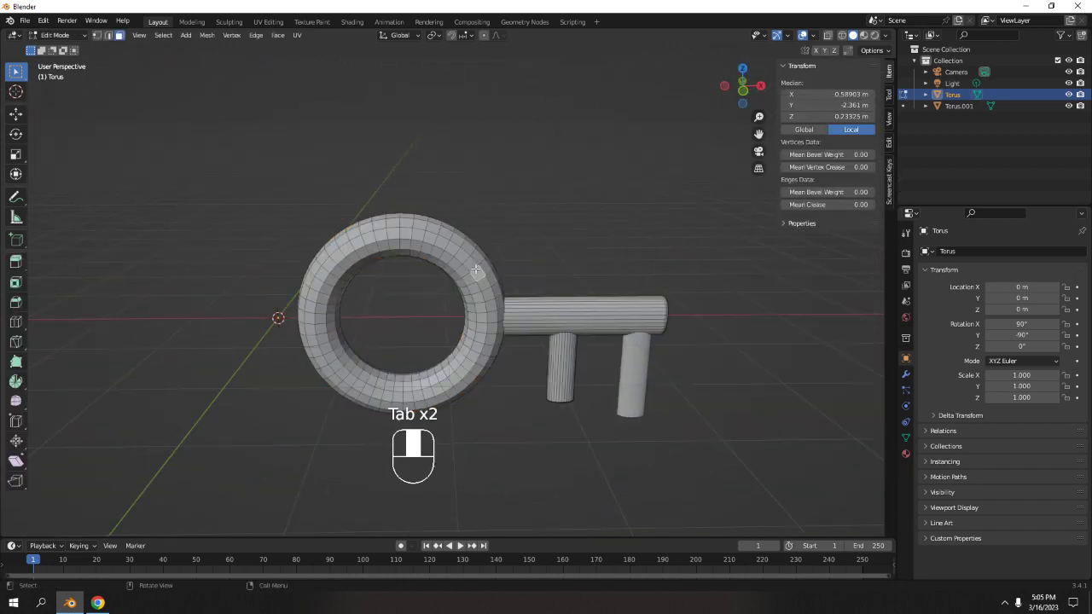
{"action": "key", "text": "l"}
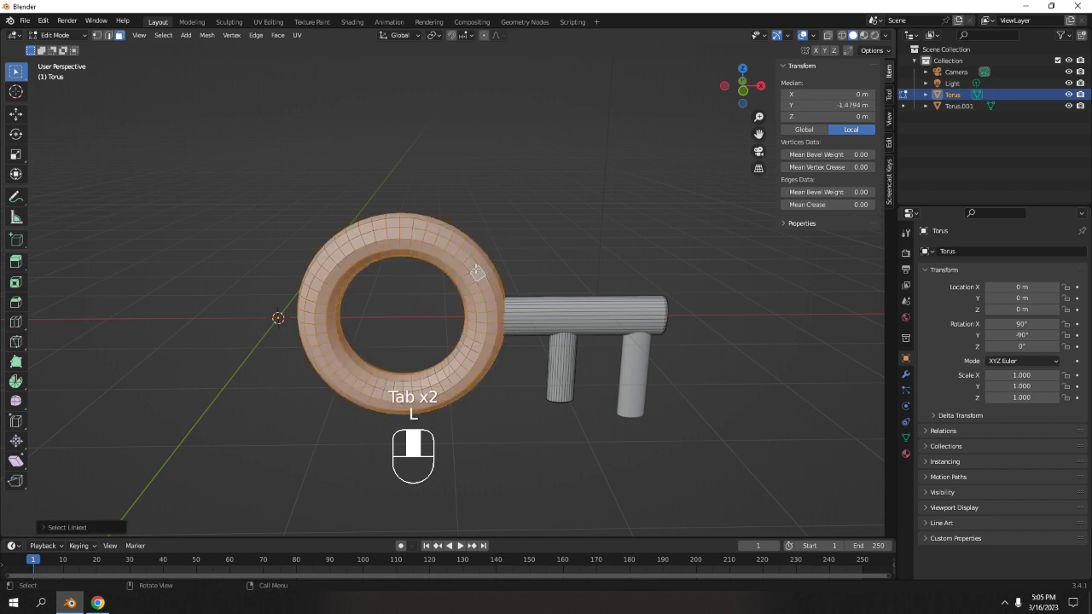
{"action": "key", "text": "s"}
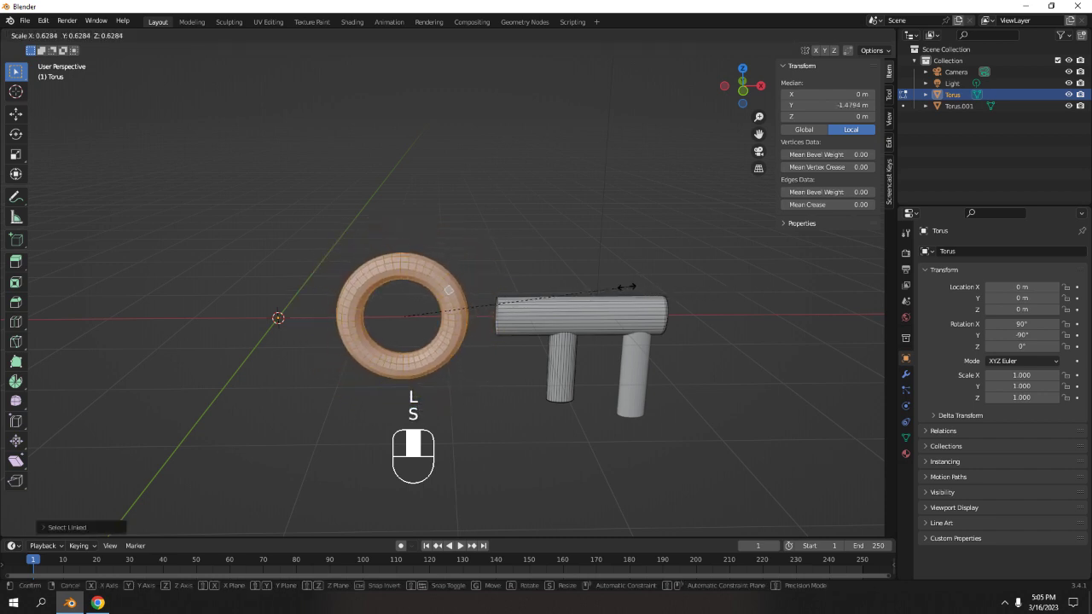
{"action": "left_click", "coordinate": [627, 287]}
Move the ring about 0.5 m along X so it meets the shaft end.
{"action": "key", "text": "KP_1"}
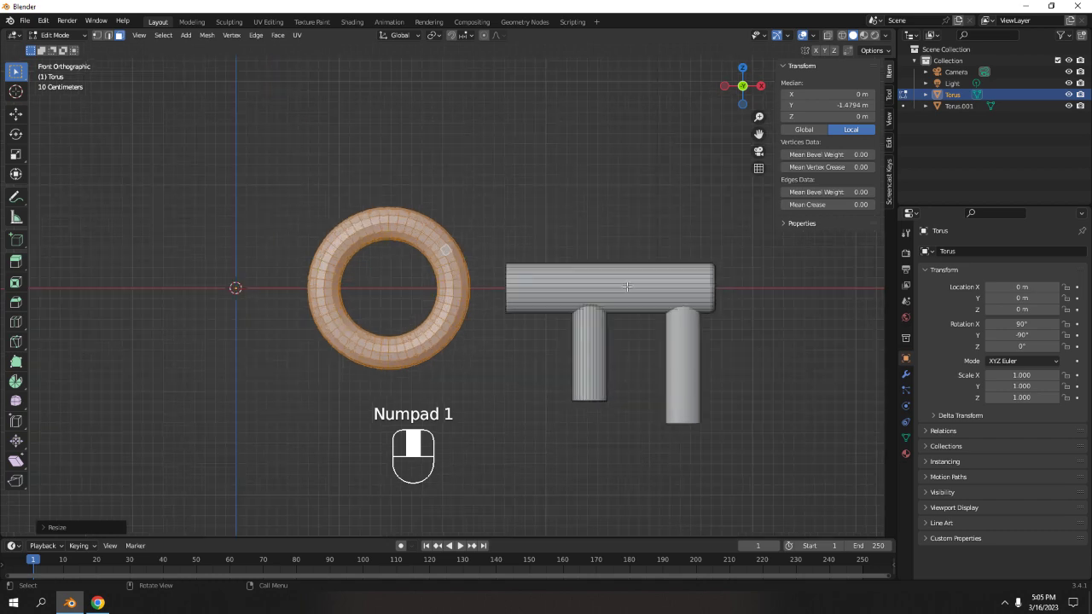
{"action": "key", "text": "g"}
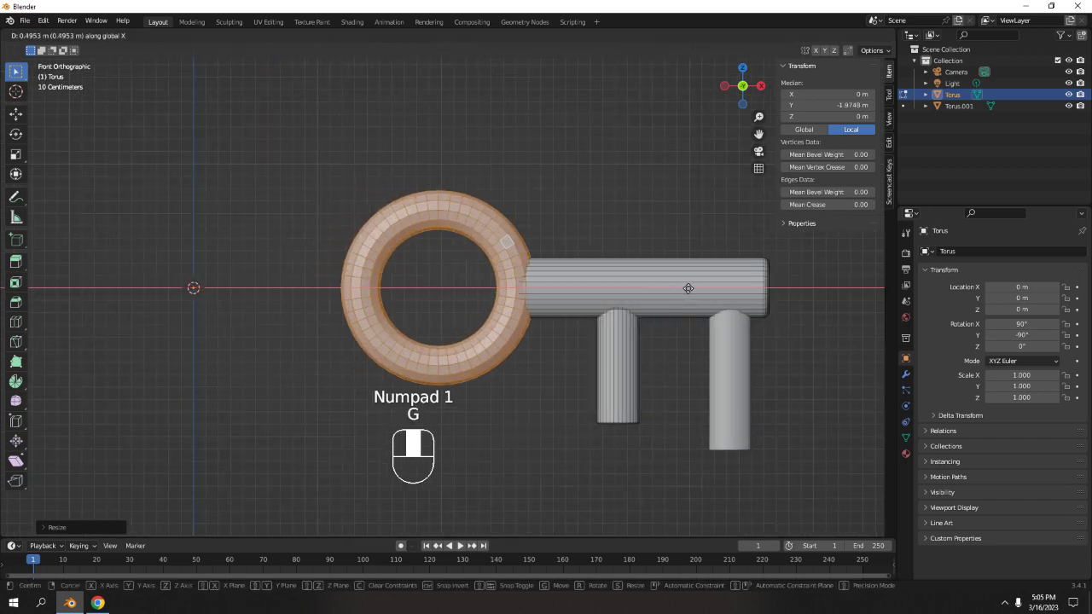
{"action": "left_click", "coordinate": [687, 275]}
Scale the ring about 1.22 along the Y axis to thicken it.
{"action": "middle_click_drag", "start_coordinate": [646, 222], "coordinate": [497, 302]}
{"action": "scroll", "coordinate": [492, 322], "scroll_direction": "down", "scroll_amount": 3}
{"action": "key", "text": "s"}
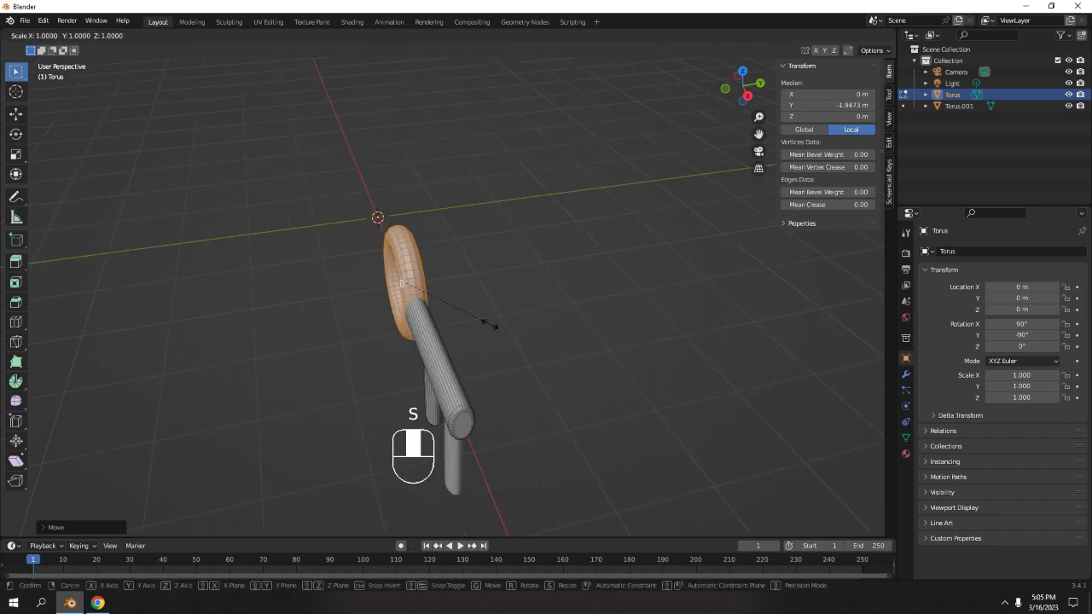
{"action": "key", "text": "y"}
{"action": "left_click", "coordinate": [489, 318]}
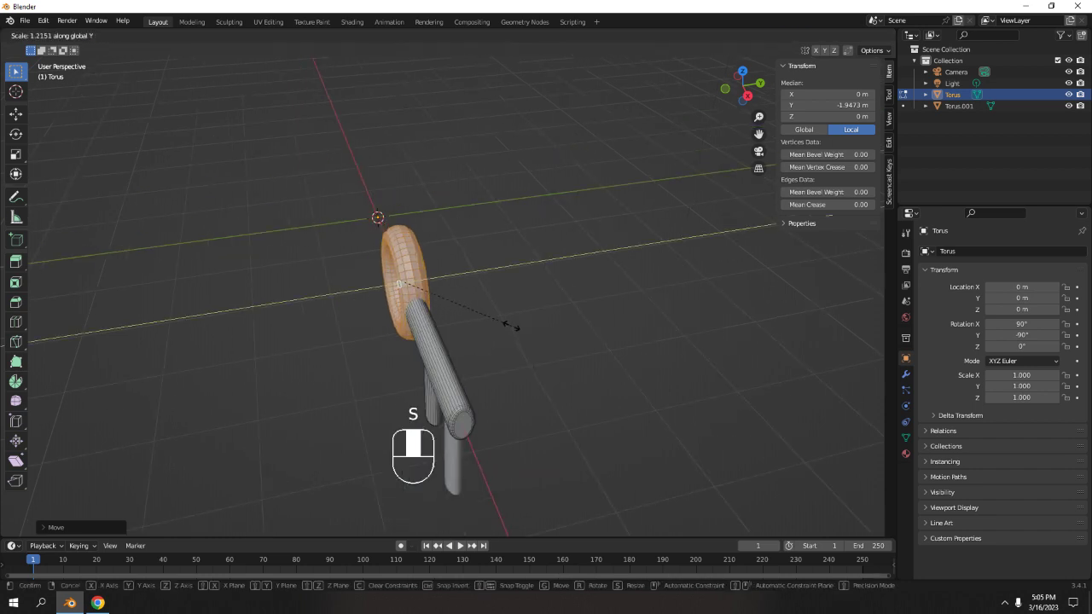
Exit Edit Mode and inspect the key from several angles.
{"action": "key", "text": "Tab"}
{"action": "left_click", "coordinate": [511, 325]}
{"action": "middle_click_drag", "start_coordinate": [511, 324], "coordinate": [397, 290]}
{"action": "scroll", "coordinate": [563, 341], "scroll_direction": "up", "scroll_amount": 4}
{"action": "middle_click_drag", "start_coordinate": [572, 355], "coordinate": [479, 294], "text": "shift"}
{"action": "scroll", "coordinate": [491, 342], "scroll_direction": "down", "scroll_amount": 4}
{"action": "scroll", "coordinate": [503, 320], "scroll_direction": "up", "scroll_amount": 4}
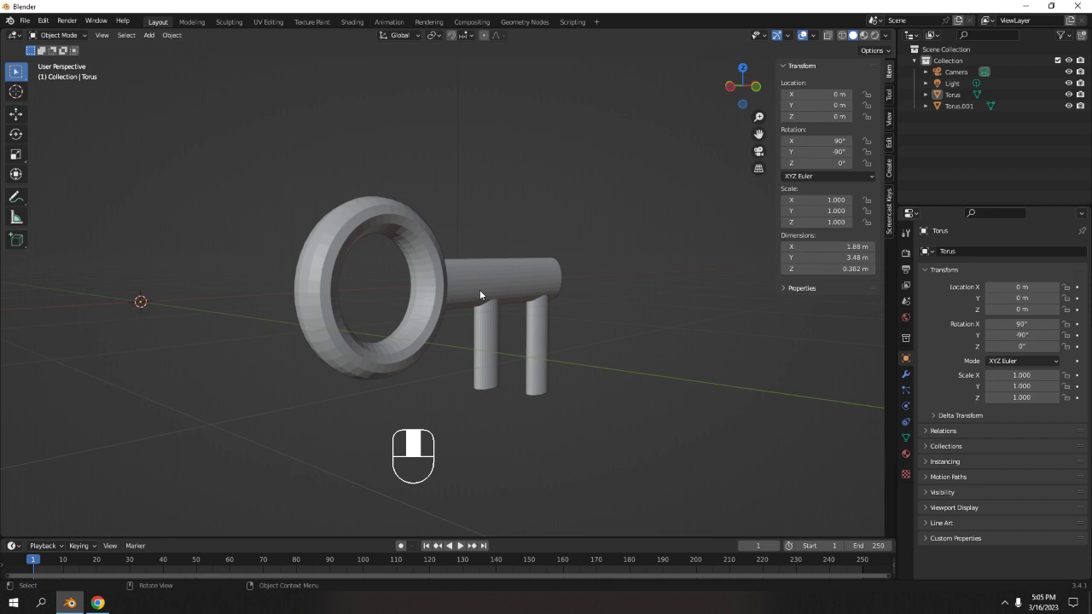
{"action": "scroll", "coordinate": [496, 276], "scroll_direction": "down", "scroll_amount": 3}
{"action": "middle_click_drag", "start_coordinate": [495, 272], "coordinate": [454, 263]}
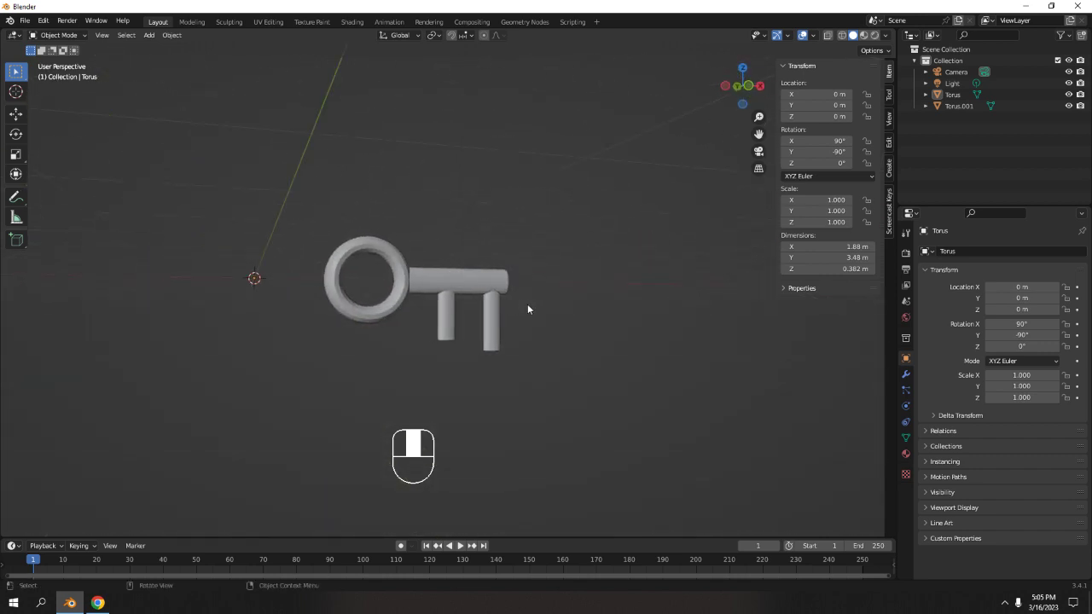
{"action": "scroll", "coordinate": [527, 309], "scroll_direction": "up", "scroll_amount": 6}
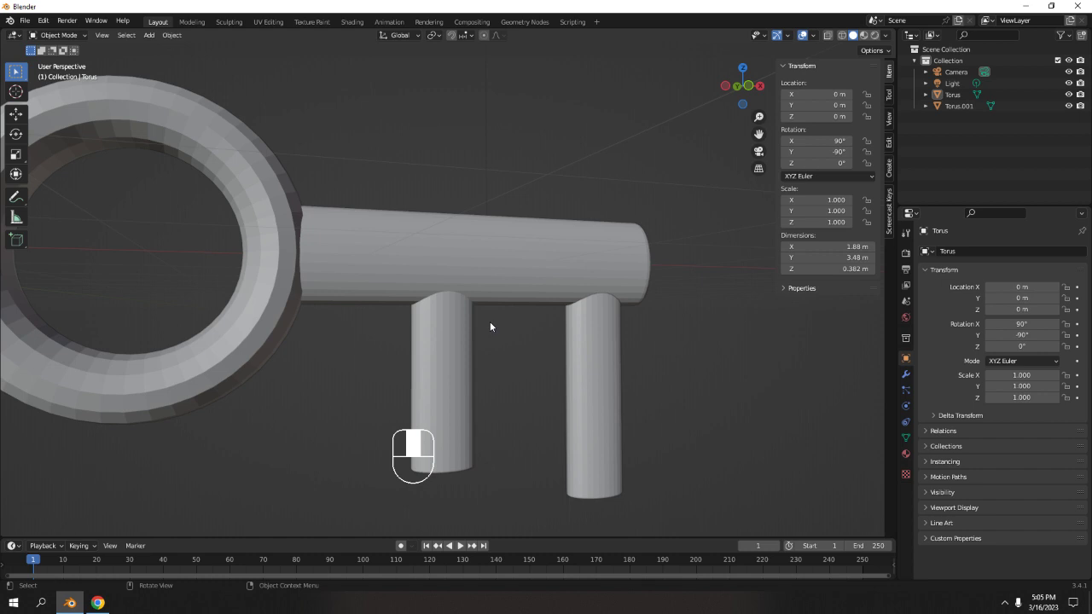
{"action": "scroll", "coordinate": [489, 322], "scroll_direction": "down", "scroll_amount": 5}
{"action": "scroll", "coordinate": [489, 312], "scroll_direction": "up", "scroll_amount": 5}
Select the second tooth and set its origin to its geometry.
{"action": "left_click", "coordinate": [517, 309]}
{"action": "middle_click_drag", "start_coordinate": [497, 300], "coordinate": [561, 311], "text": "shift"}
{"action": "key", "text": "KP_1"}
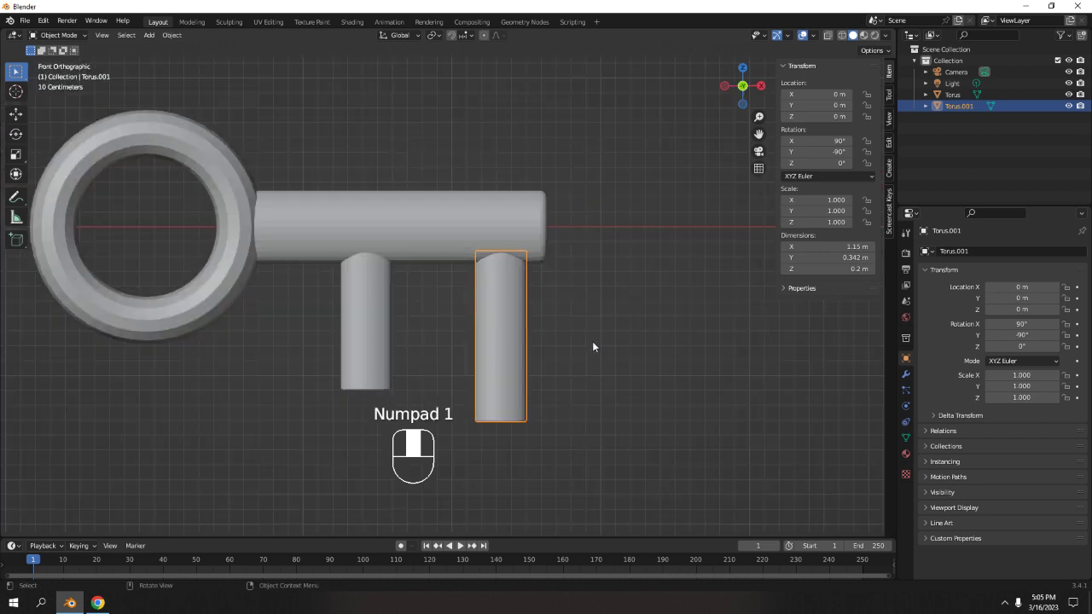
{"action": "key", "text": "s"}
{"action": "right_click", "coordinate": [643, 329]}
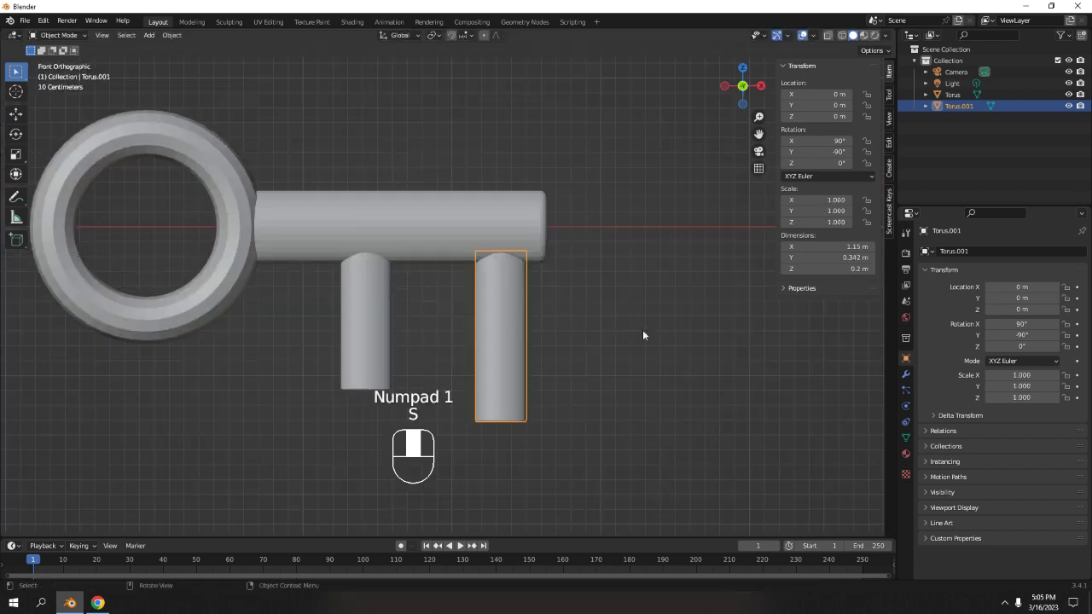
{"action": "right_click", "coordinate": [516, 310]}
{"action": "mouse_move", "coordinate": [515, 310]}
{"action": "left_click", "coordinate": [581, 320]}
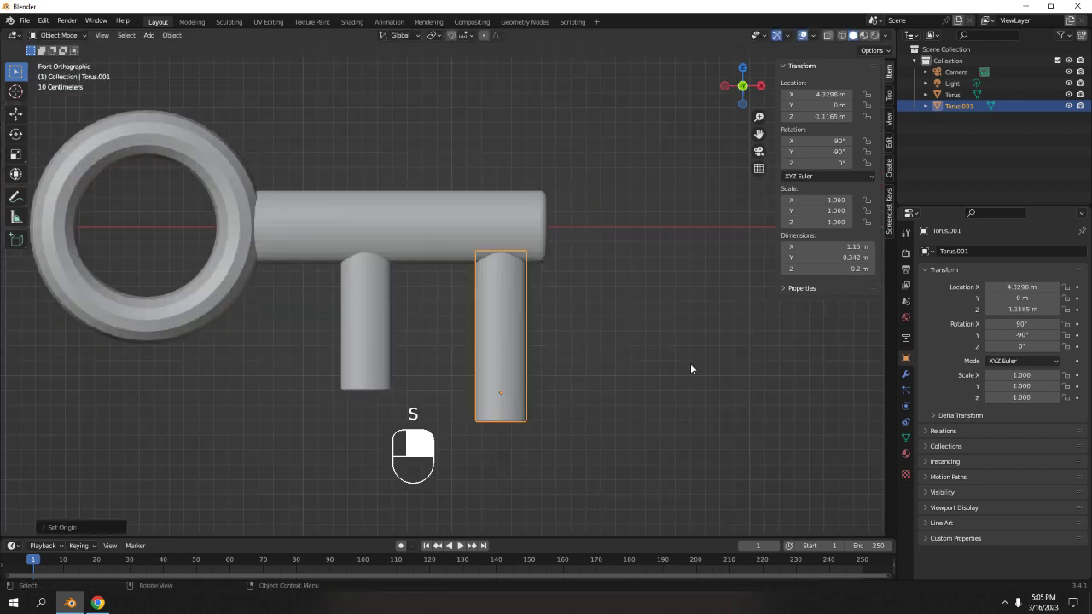
{"action": "key", "text": "s"}
{"action": "right_click", "coordinate": [712, 374]}
{"action": "right_click", "coordinate": [517, 323]}
{"action": "mouse_move", "coordinate": [517, 323]}
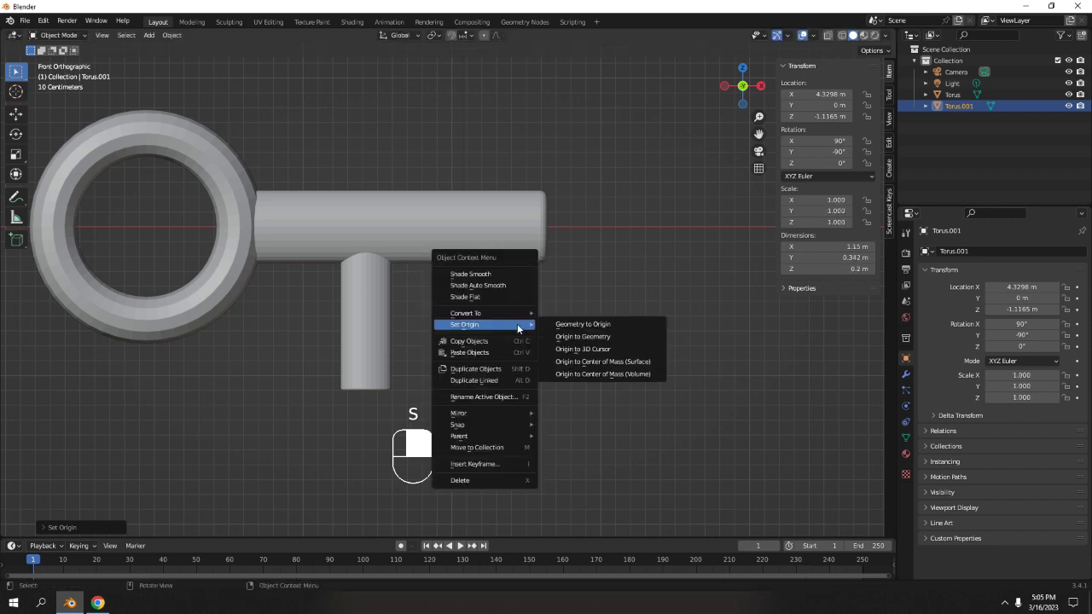
{"action": "left_click", "coordinate": [589, 338]}
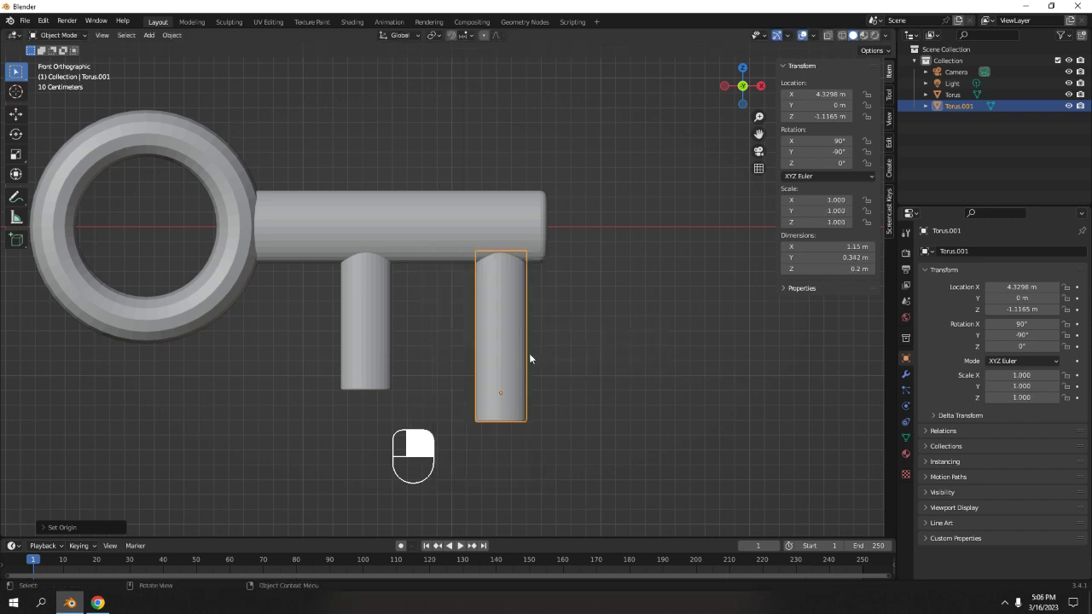
Select the second tooth again and open it in Edit Mode.
{"action": "scroll", "coordinate": [563, 333], "scroll_direction": "down", "scroll_amount": 2}
{"action": "key", "text": "Tab"}
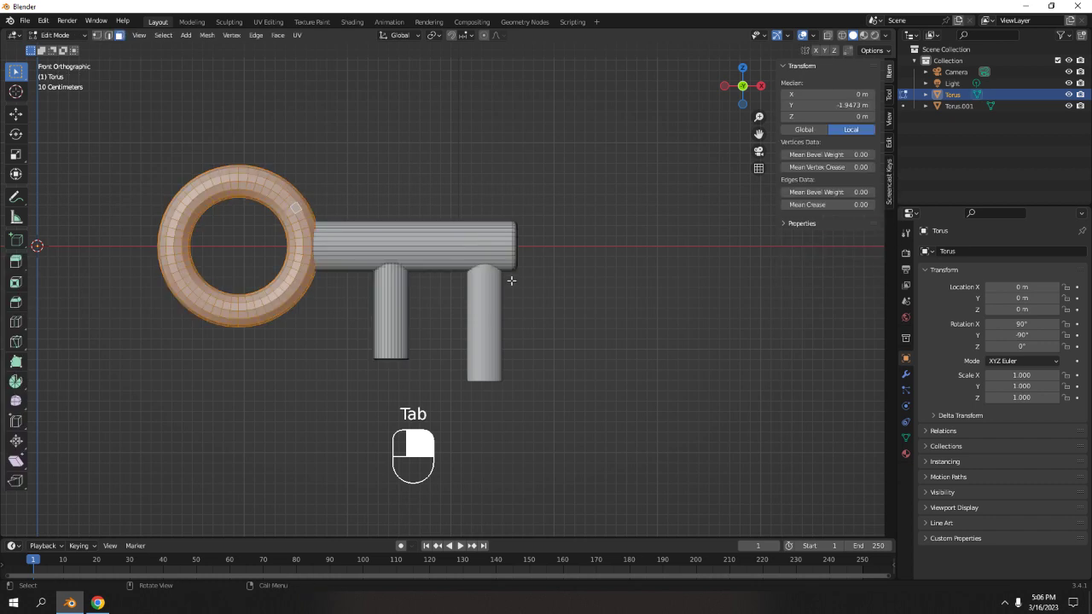
{"action": "key", "text": "a"}
{"action": "key", "text": "Tab"}
{"action": "key", "text": "Tab"}
{"action": "left_click", "coordinate": [580, 296]}
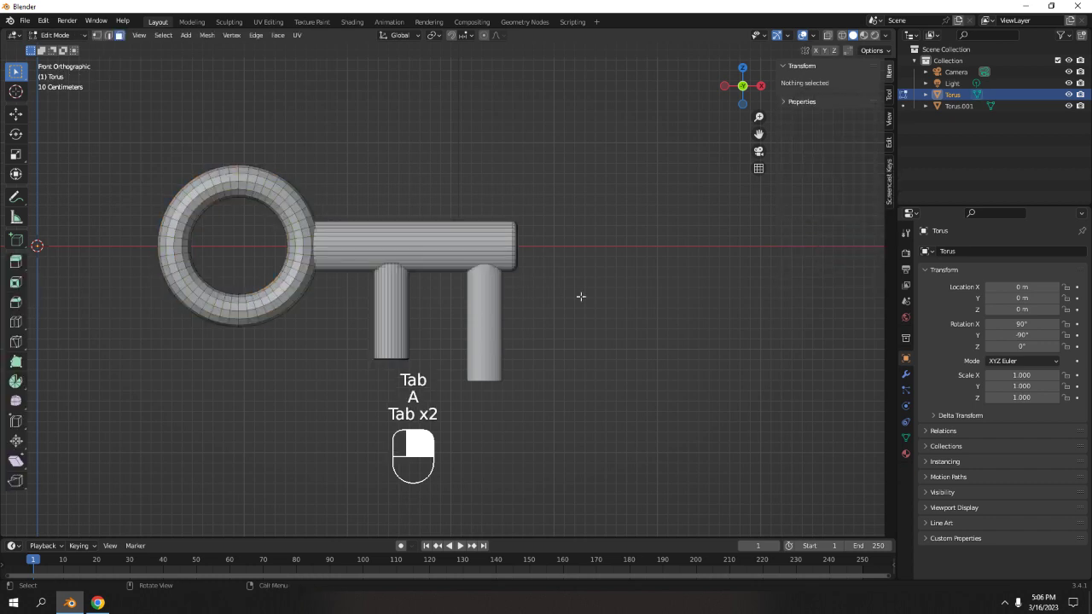
{"action": "key", "text": "Tab"}
{"action": "left_click", "coordinate": [570, 294]}
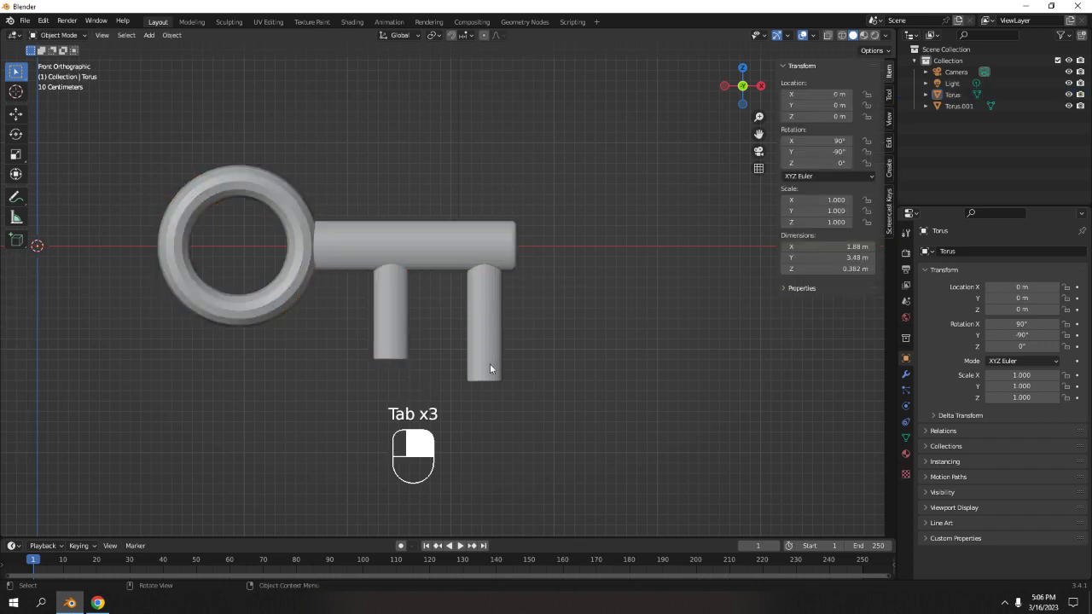
{"action": "middle_click_drag", "start_coordinate": [490, 363], "coordinate": [445, 317], "text": "shift"}
{"action": "scroll", "coordinate": [482, 359], "scroll_direction": "up", "scroll_amount": 2}
{"action": "middle_click_drag", "start_coordinate": [483, 359], "coordinate": [454, 323]}
{"action": "key", "text": "Tab"}
{"action": "key", "text": "Tab"}
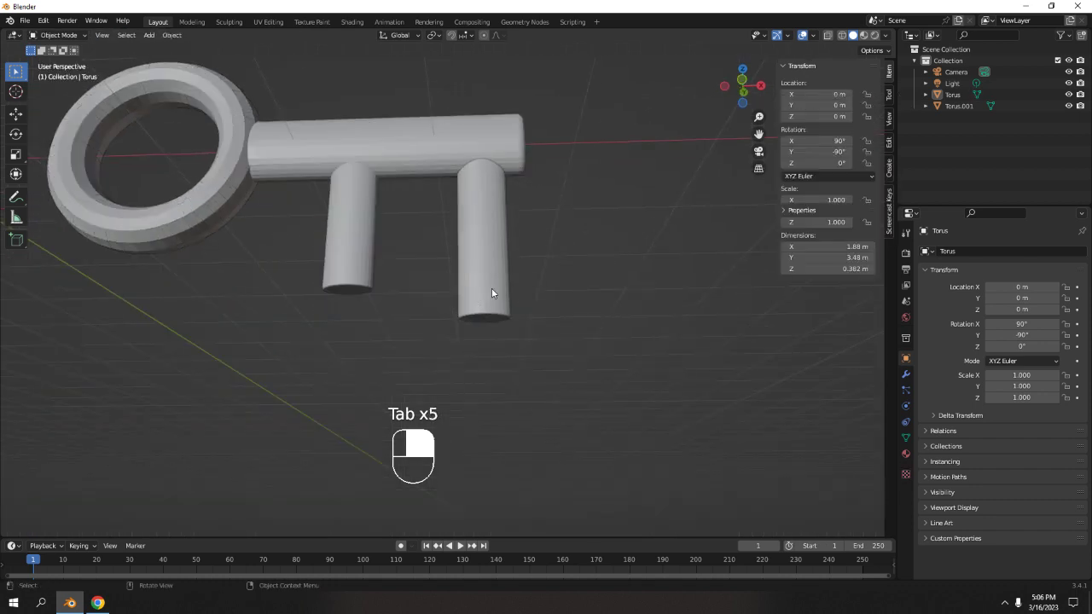
{"action": "left_click", "coordinate": [486, 293]}
{"action": "key", "text": "Tab"}
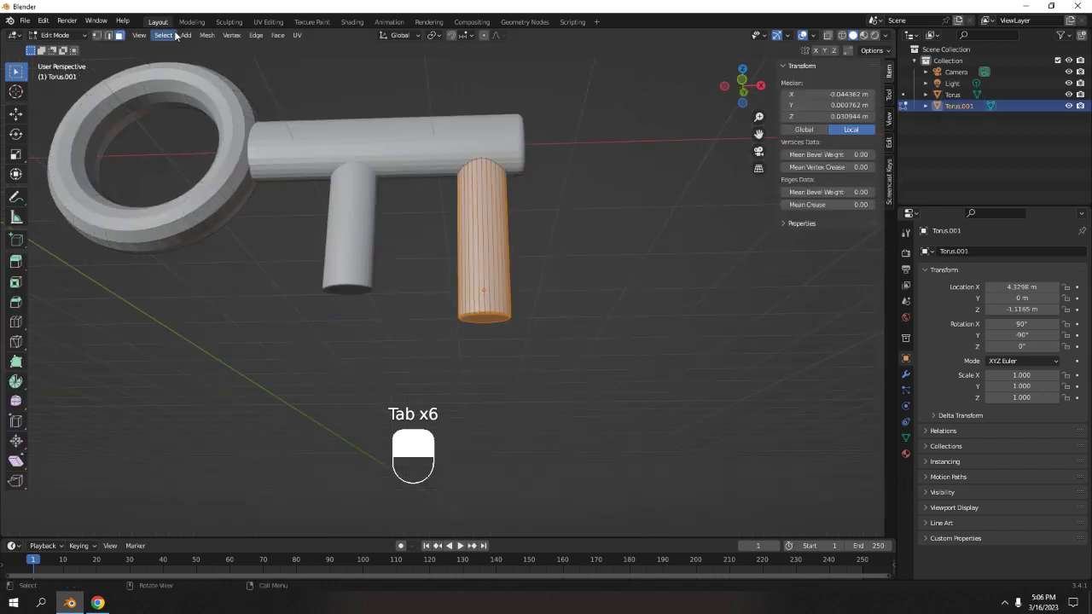
Select the tooth's bottom edge loop and move it up along Z to shorten the tooth.
{"action": "key", "text": "2"}
{"action": "left_click", "coordinate": [539, 318], "text": "alt"}
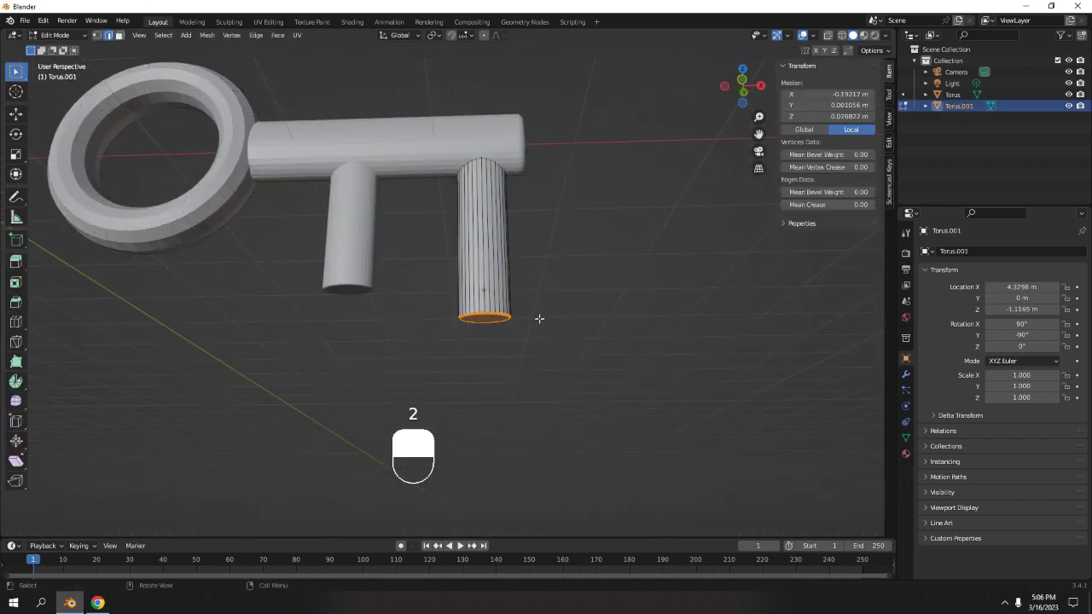
{"action": "middle_click_drag", "start_coordinate": [257, 111], "coordinate": [293, 256]}
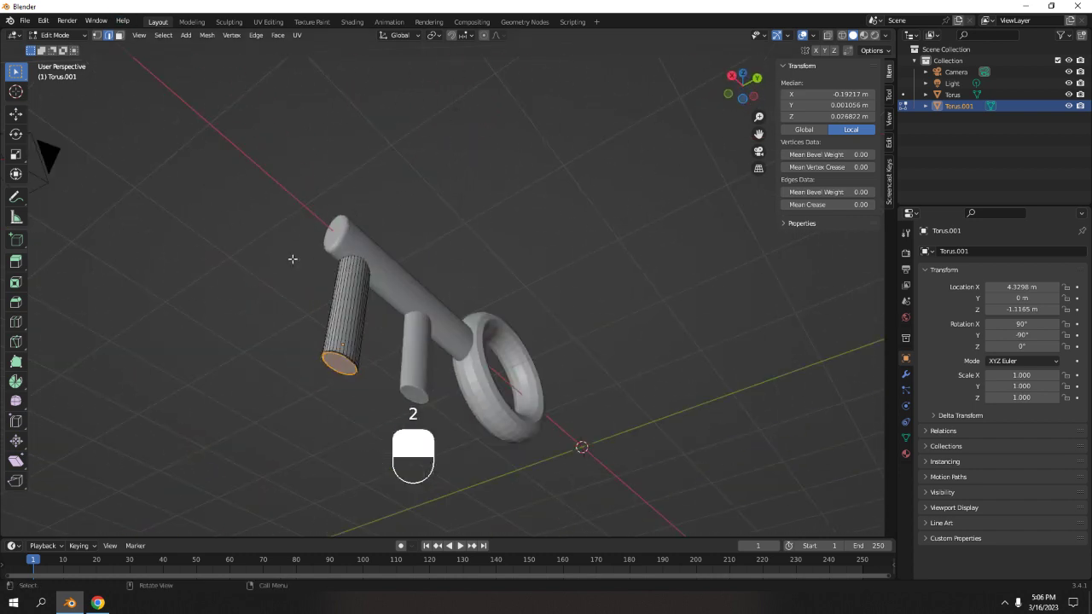
{"action": "key", "text": "KP_1"}
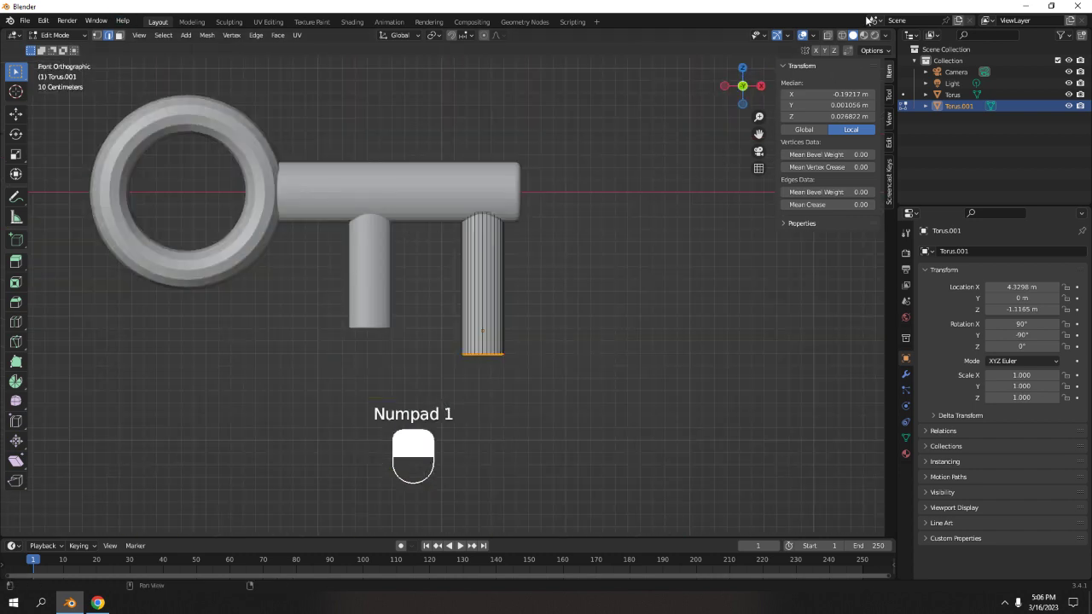
{"action": "left_click", "coordinate": [841, 35]}
{"action": "left_click_drag", "start_coordinate": [428, 327], "coordinate": [629, 441]}
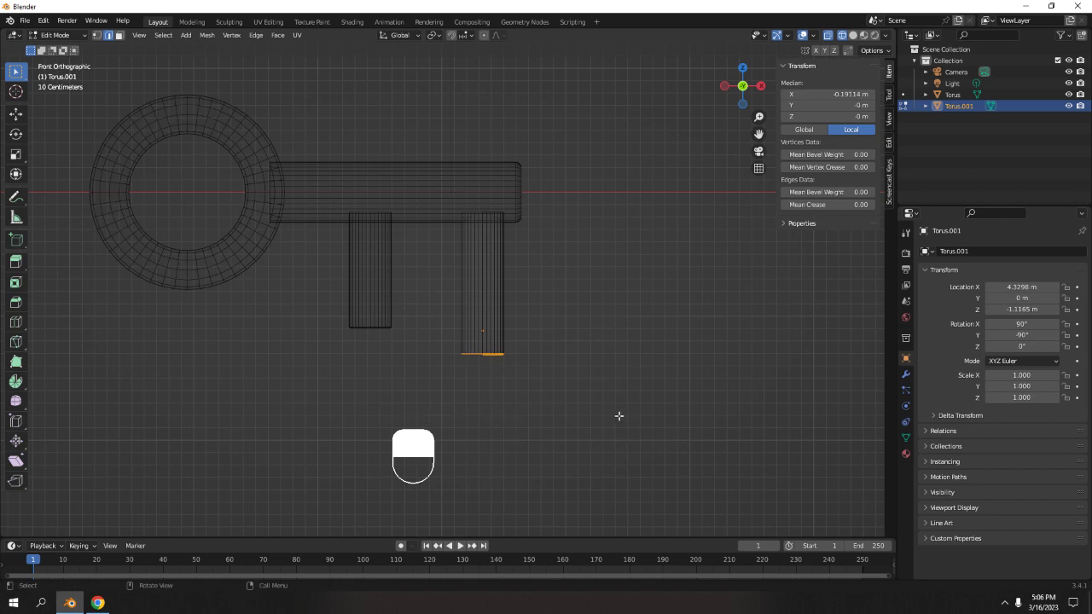
{"action": "key", "text": "g"}
{"action": "key", "text": "z"}
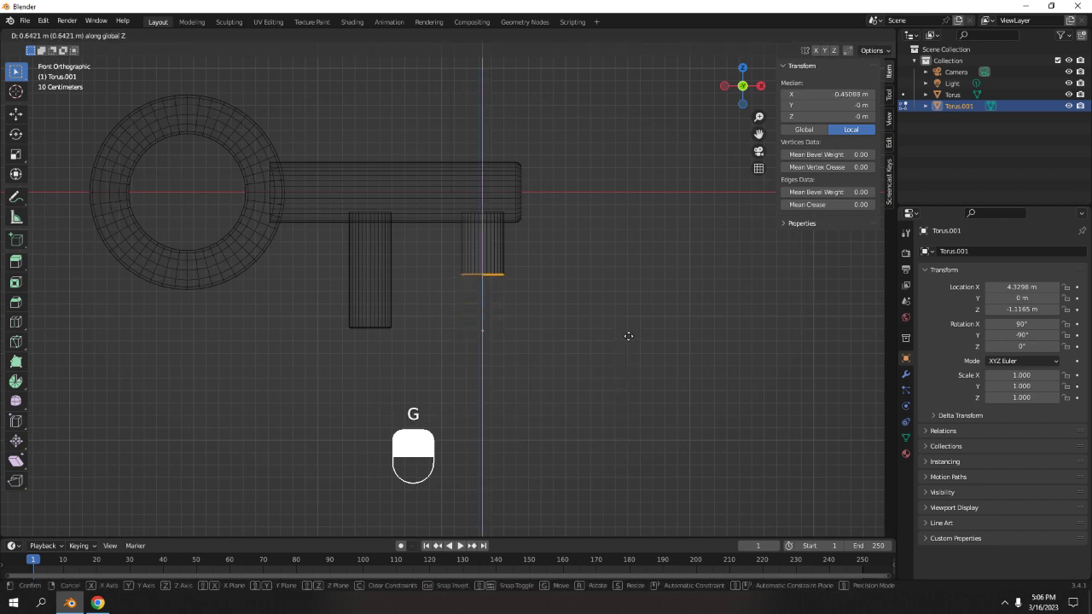
{"action": "left_click", "coordinate": [634, 362]}
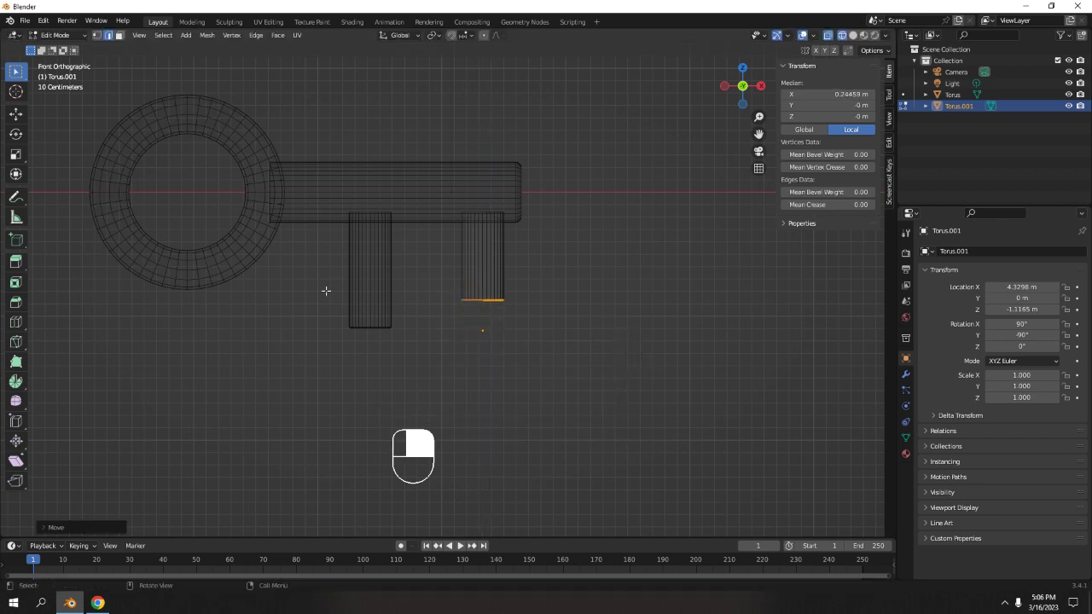
Switch to the main key object, select the first tooth's geometry in Edit Mode, and move it about 0.4 m along X.
{"action": "key", "text": "Tab"}
{"action": "left_click", "coordinate": [372, 273]}
{"action": "key", "text": "Tab"}
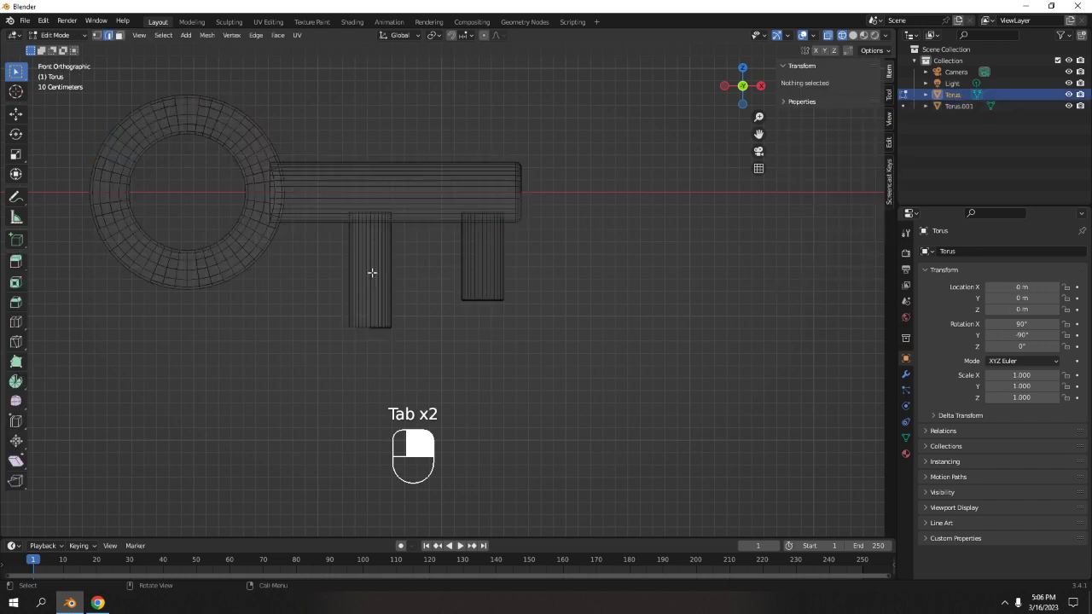
{"action": "key", "text": "l"}
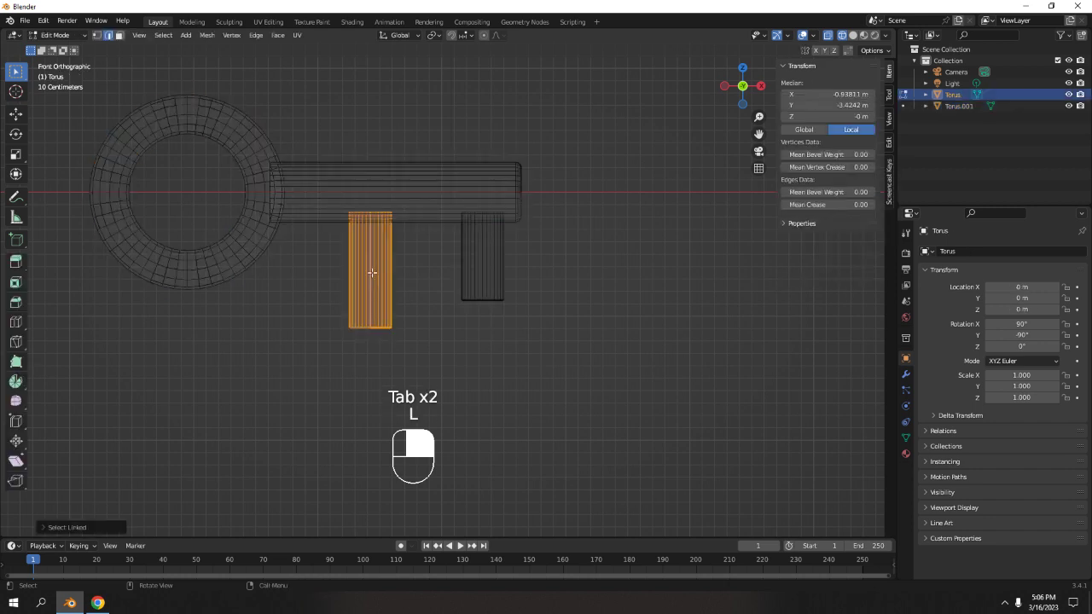
{"action": "key", "text": "g"}
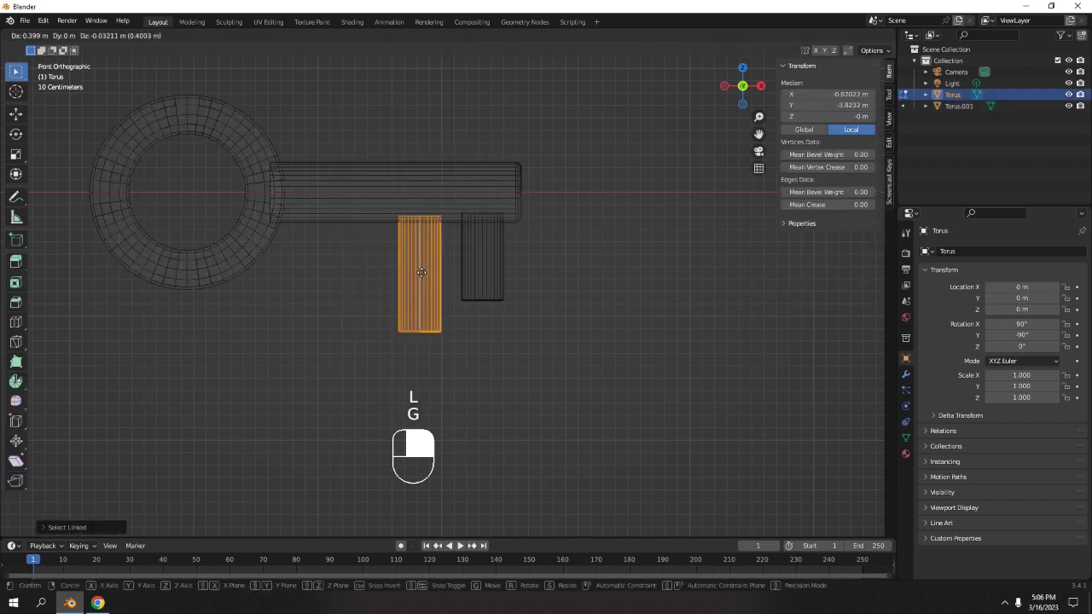
{"action": "key", "text": "x"}
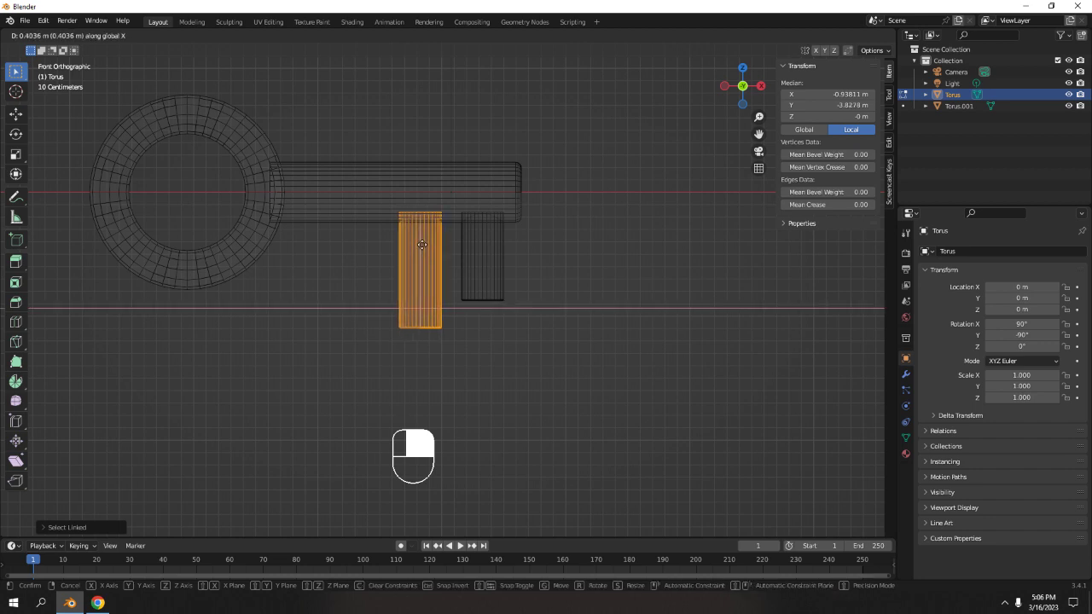
{"action": "left_click", "coordinate": [421, 241]}
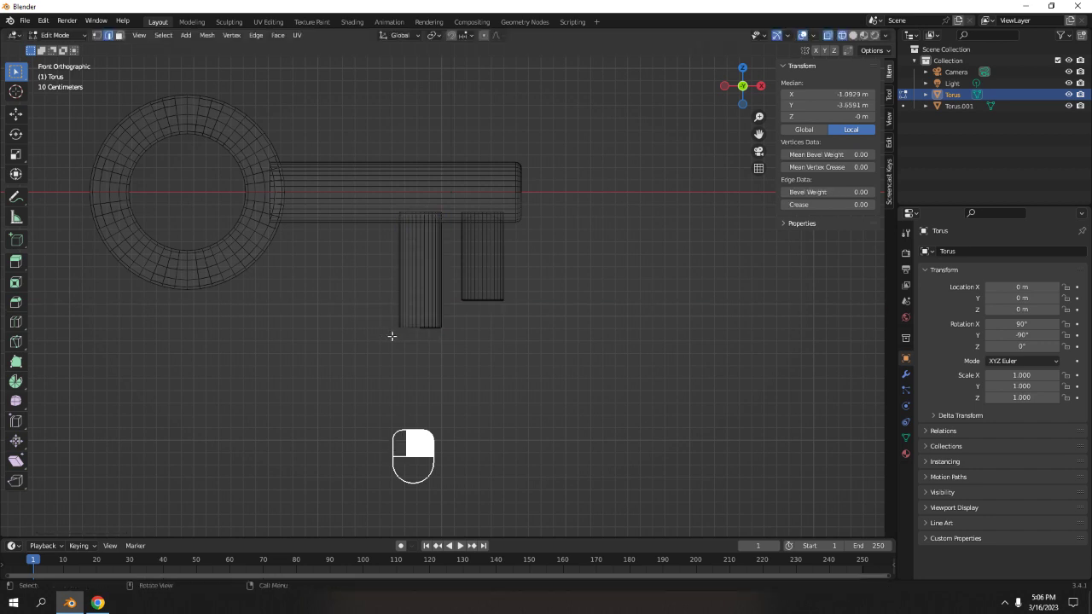
{"action": "left_click", "coordinate": [390, 334]}
{"action": "left_click", "coordinate": [422, 277]}
{"action": "key", "text": "l"}
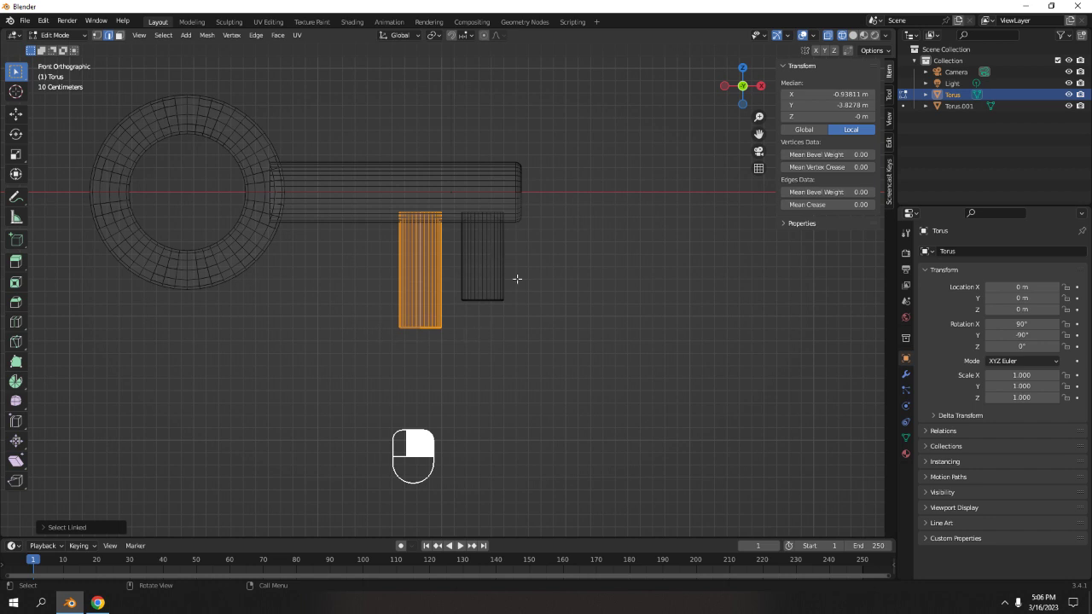
{"action": "left_click", "coordinate": [615, 302]}
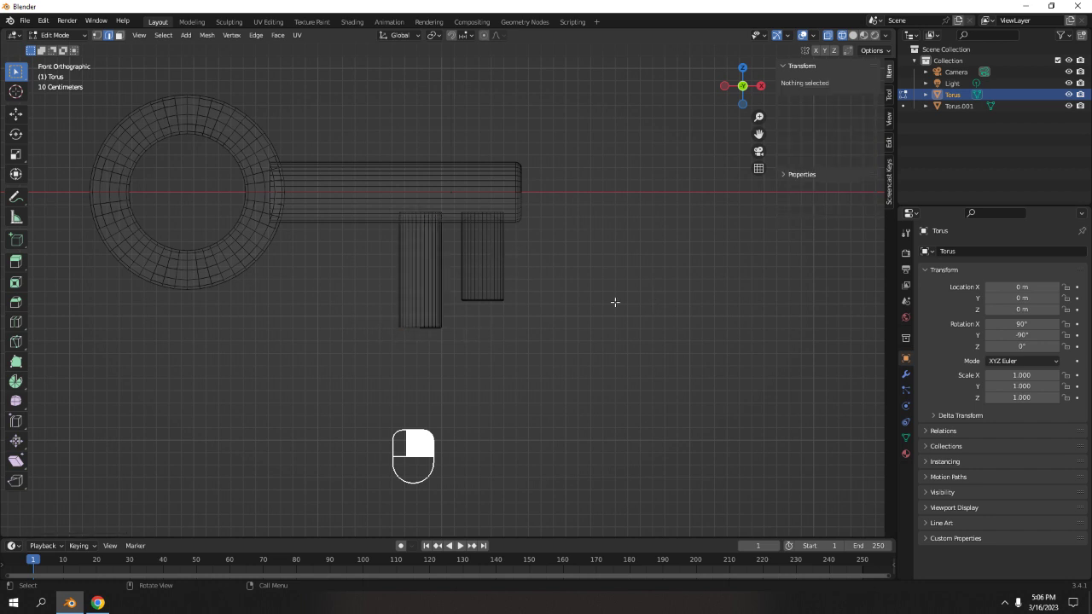
{"action": "left_click", "coordinate": [429, 269]}
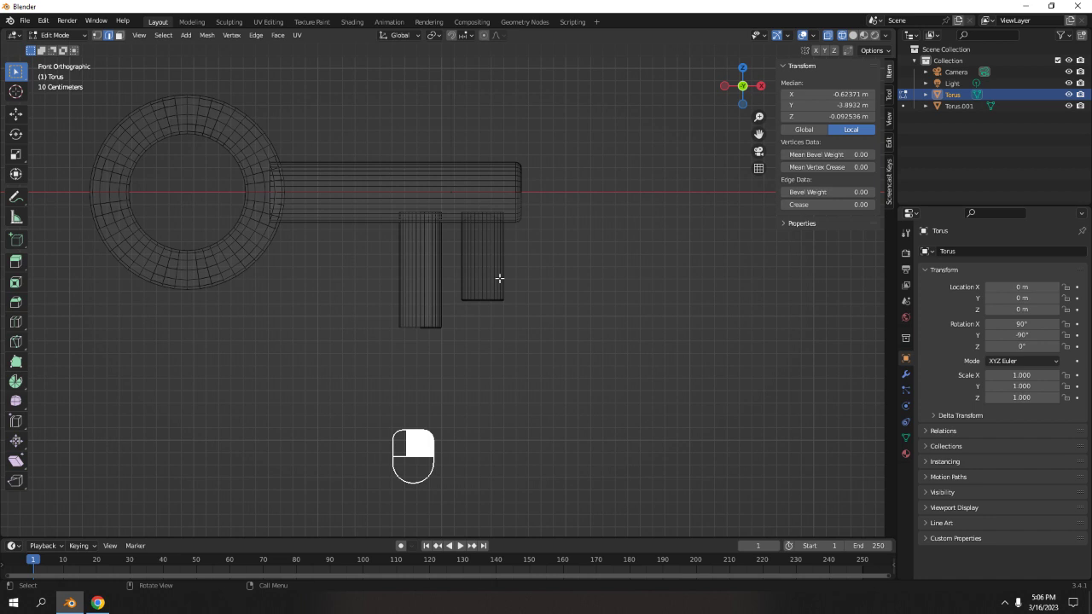
{"action": "left_click", "coordinate": [422, 261], "text": "alt"}
{"action": "key", "text": "l"}
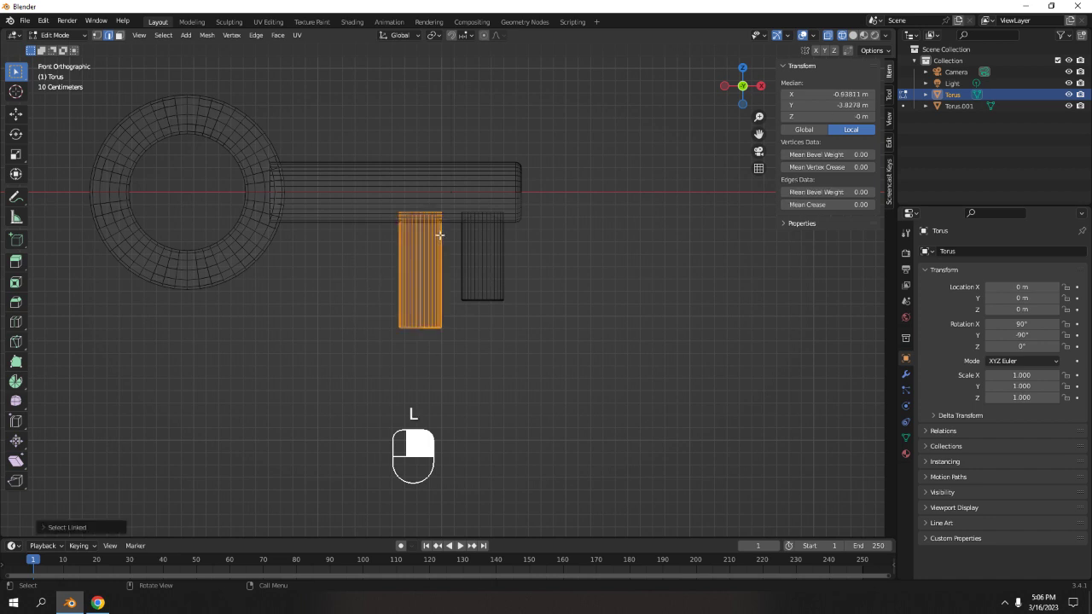
{"action": "key", "text": "g"}
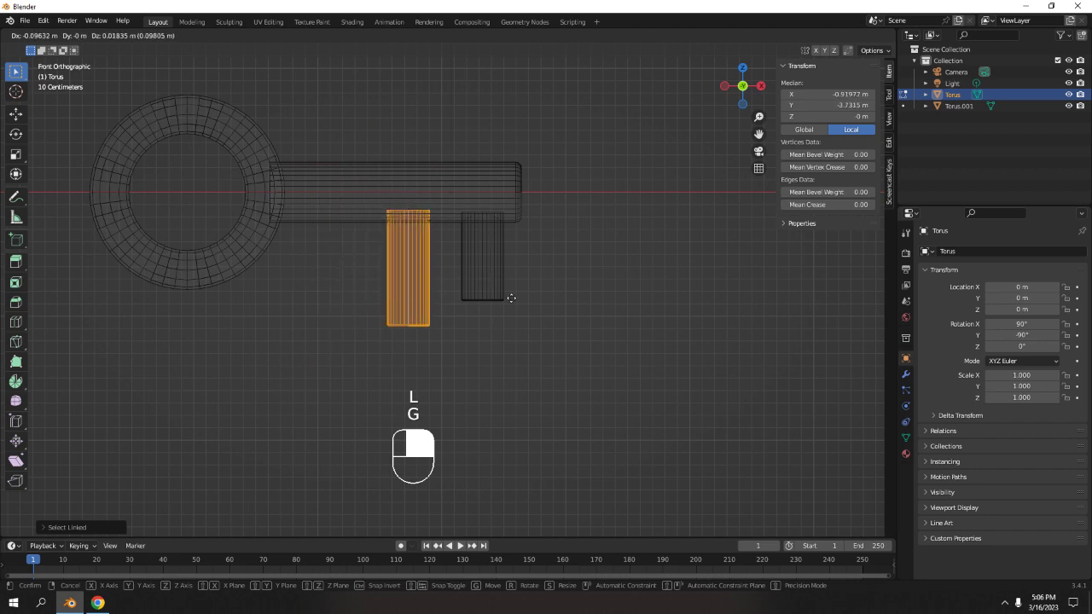
{"action": "right_click", "coordinate": [511, 297]}
{"action": "key", "text": "Tab"}
{"action": "key", "text": "Tab"}
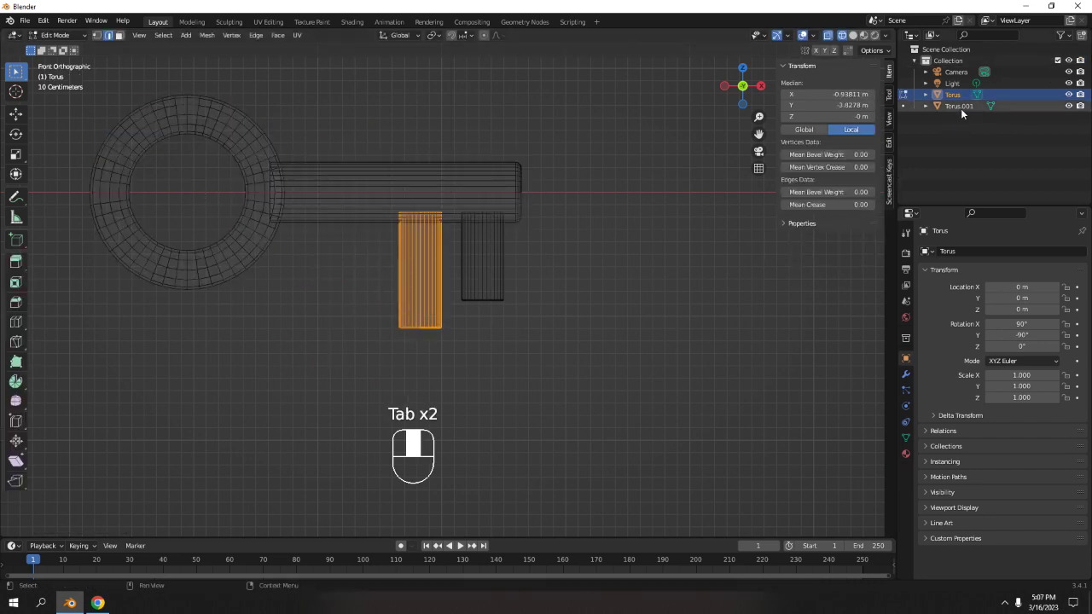
{"action": "key", "text": "Tab"}
{"action": "key", "text": "Tab"}
{"action": "key", "text": "Tab"}
{"action": "key", "text": "Tab"}
{"action": "key", "text": "Tab"}
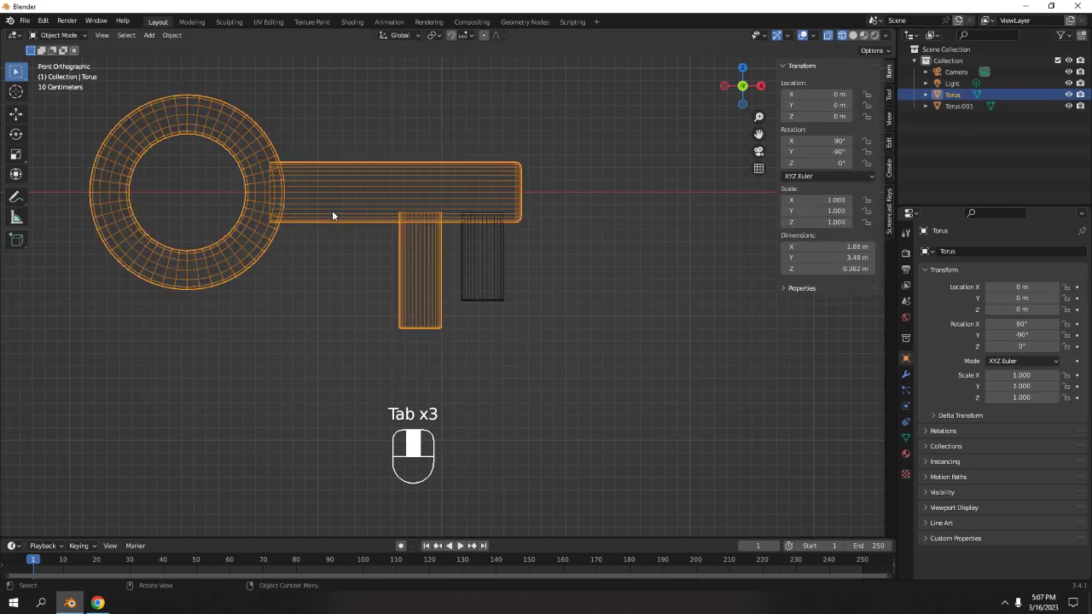
Select the first tooth's bottom edge loop in front view and move it up along Z to shorten the tooth.
{"action": "scroll", "coordinate": [353, 243], "scroll_direction": "down", "scroll_amount": 2}
{"action": "scroll", "coordinate": [398, 249], "scroll_direction": "up", "scroll_amount": 5}
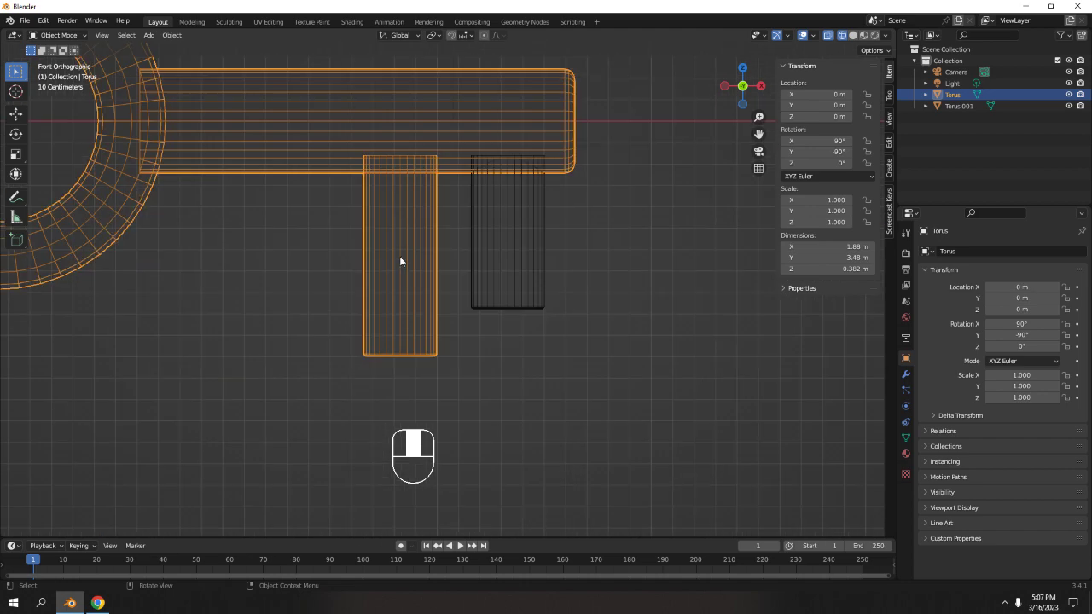
{"action": "scroll", "coordinate": [382, 230], "scroll_direction": "up", "scroll_amount": 5}
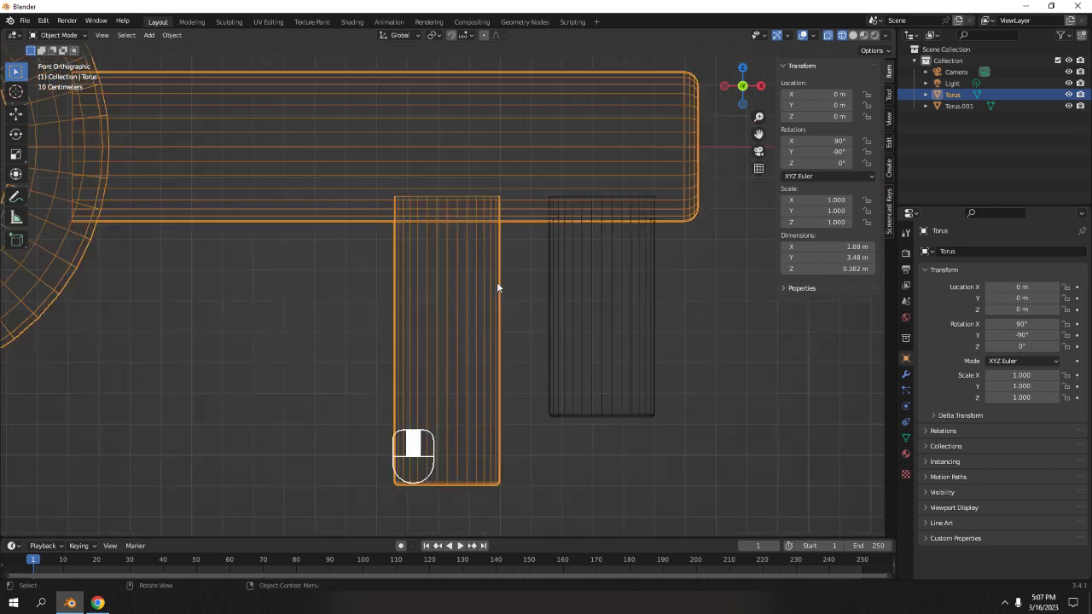
{"action": "middle_click_drag", "start_coordinate": [478, 357], "coordinate": [474, 357], "text": "shift"}
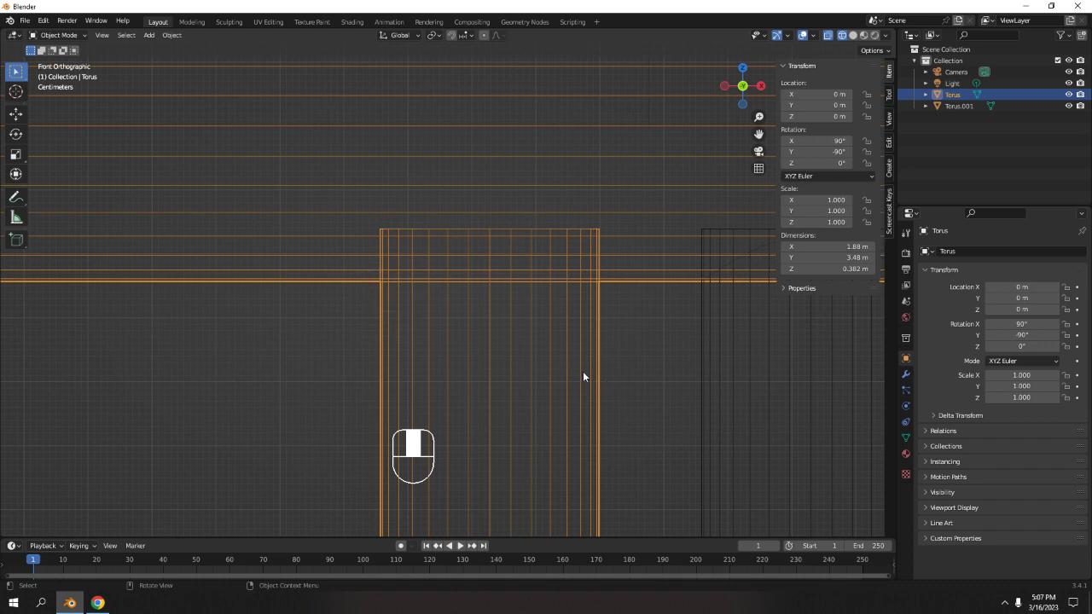
{"action": "scroll", "coordinate": [583, 376], "scroll_direction": "down", "scroll_amount": 5}
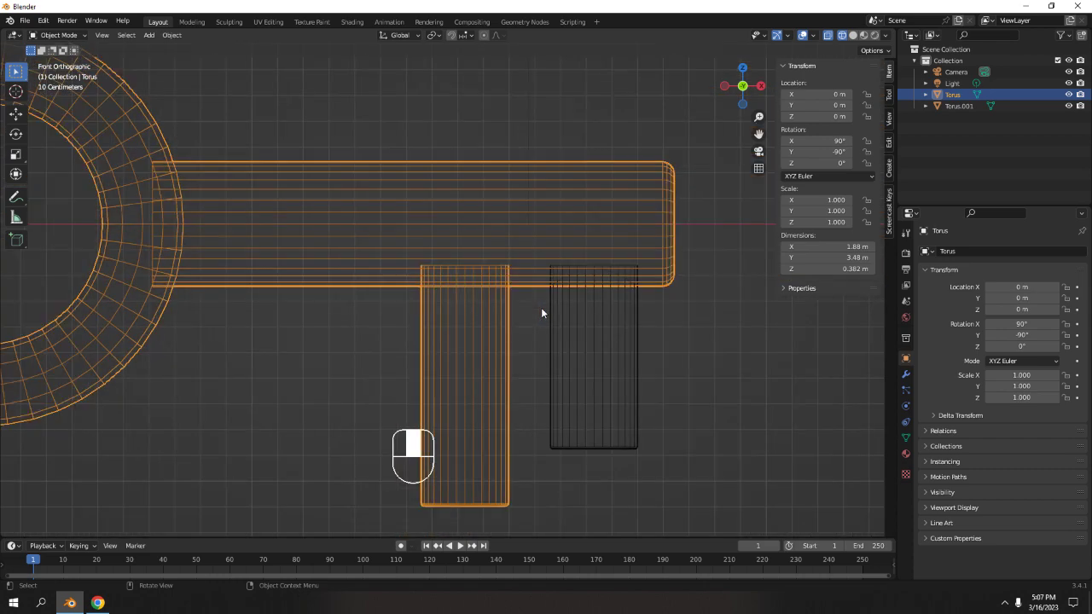
{"action": "middle_click_drag", "start_coordinate": [541, 313], "coordinate": [434, 313]}
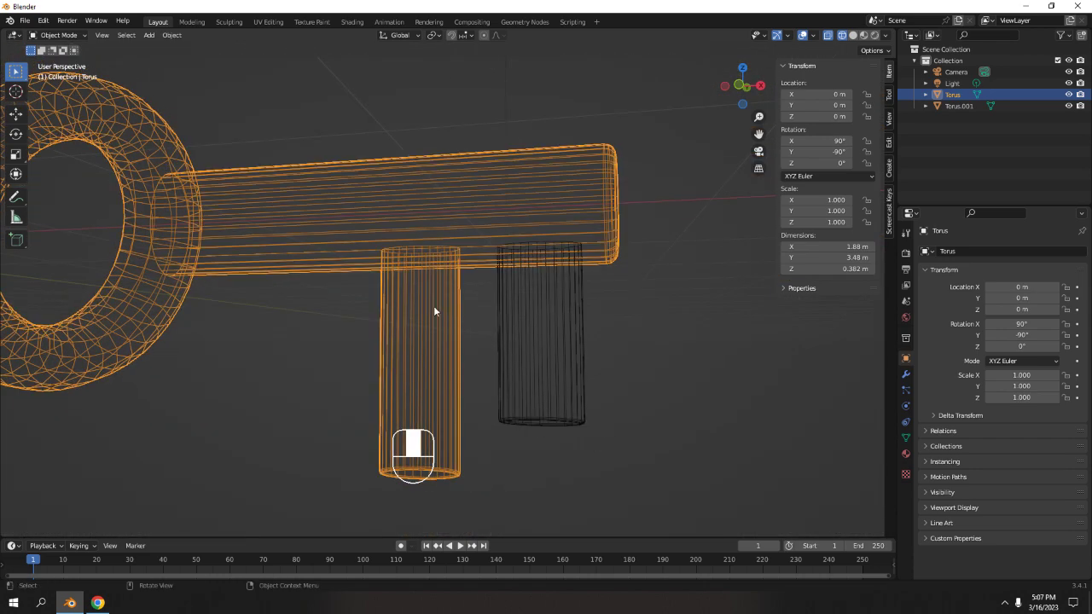
{"action": "left_click", "coordinate": [471, 359]}
{"action": "left_click", "coordinate": [438, 358]}
{"action": "key", "text": "Tab"}
{"action": "left_click", "coordinate": [437, 359]}
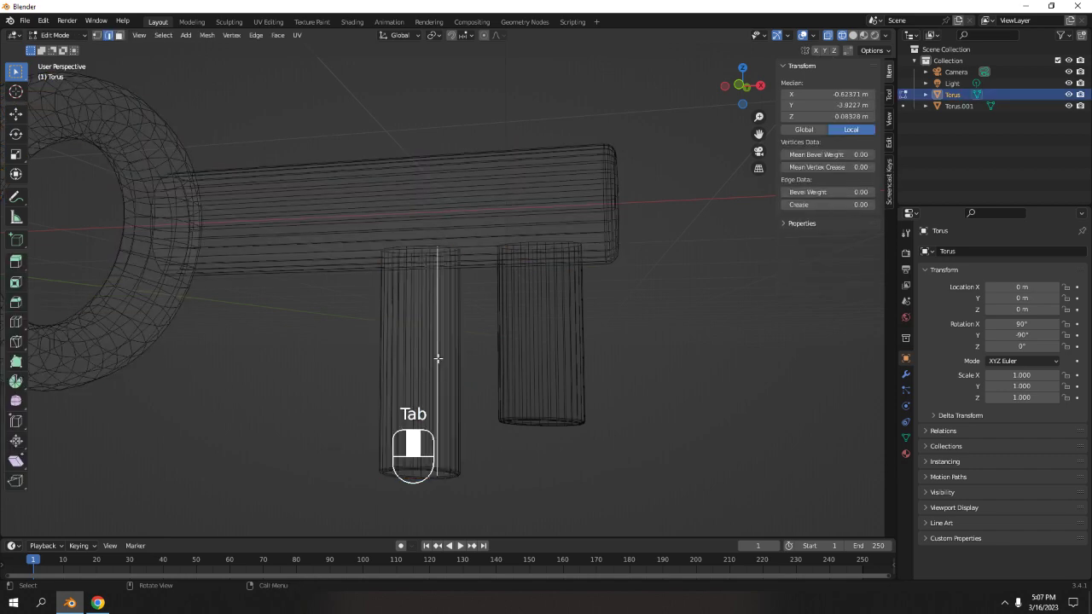
{"action": "key", "text": "l"}
{"action": "key", "text": "KP_1"}
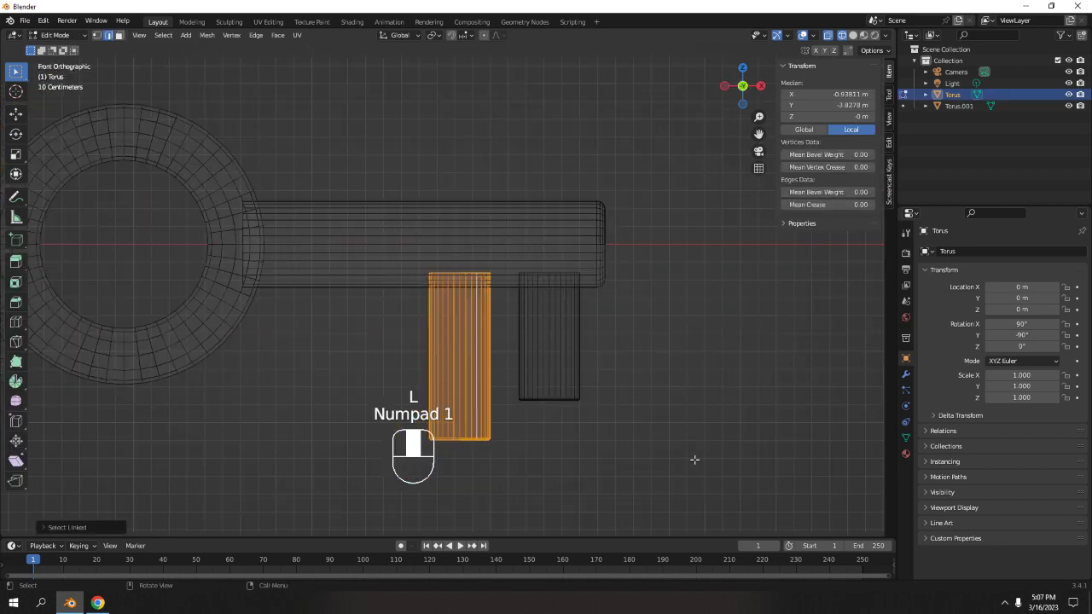
{"action": "middle_click_drag", "start_coordinate": [603, 454], "coordinate": [567, 397], "text": "shift"}
{"action": "left_click_drag", "start_coordinate": [384, 366], "coordinate": [541, 456]}
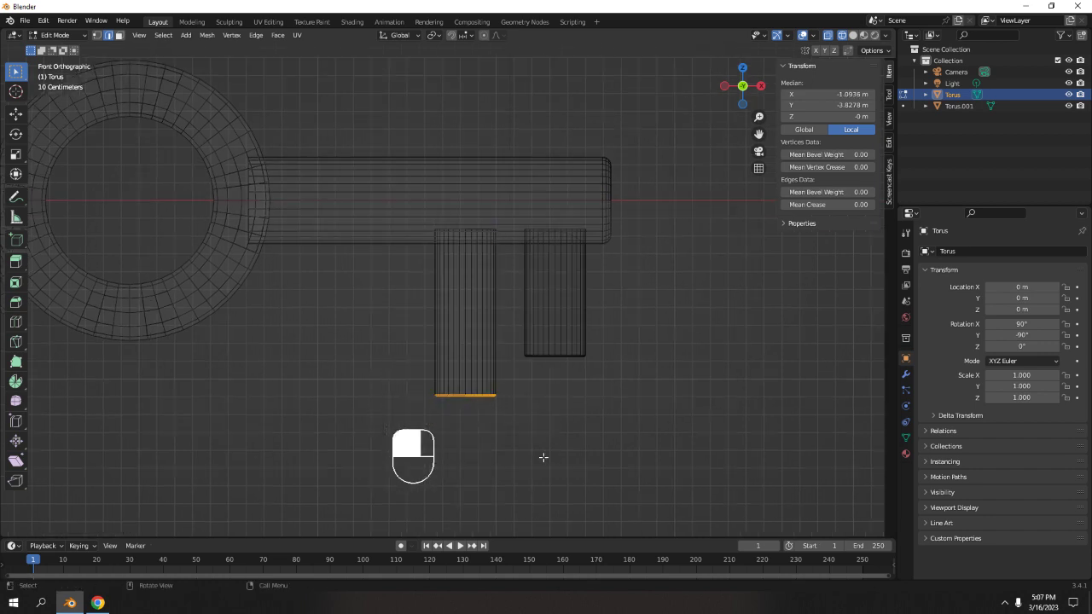
{"action": "key", "text": "g"}
{"action": "key", "text": "z"}
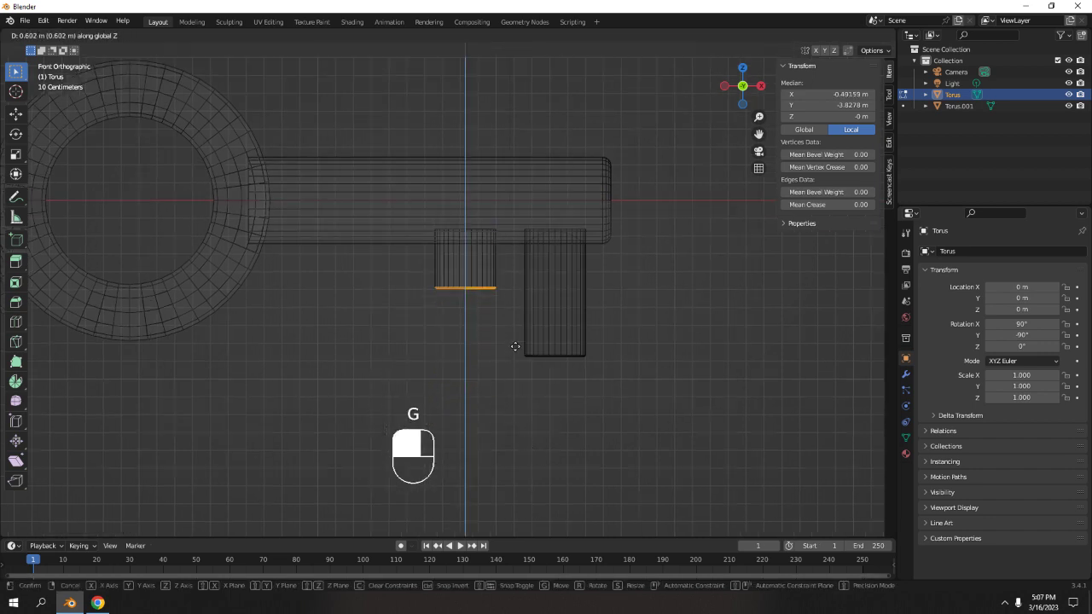
{"action": "left_click", "coordinate": [517, 355]}
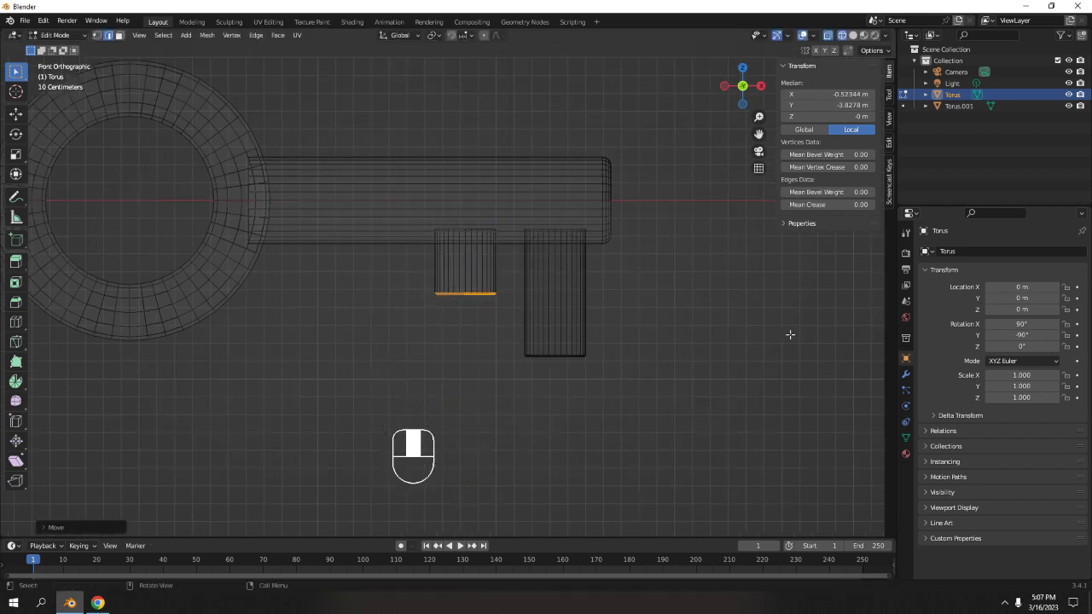
Reselect the first tooth's bottom edge loop, lower it slightly along Z, and exit Edit Mode.
{"action": "left_click", "coordinate": [790, 333]}
{"action": "left_click_drag", "start_coordinate": [368, 263], "coordinate": [510, 325]}
{"action": "key", "text": "g"}
{"action": "key", "text": "z"}
{"action": "left_click", "coordinate": [503, 332]}
{"action": "key", "text": "Tab"}
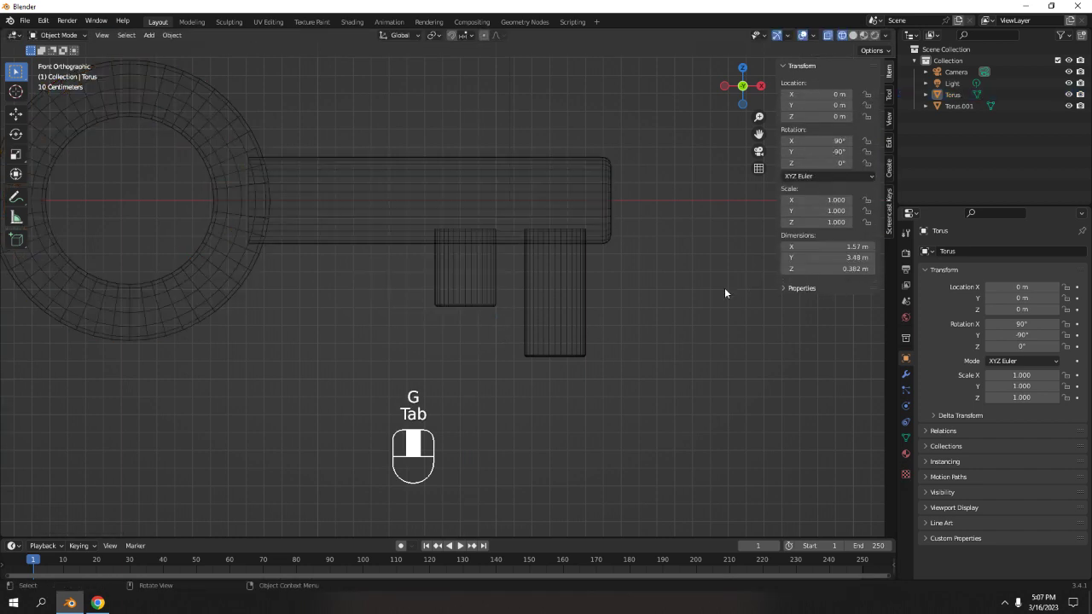
Switch the viewport to solid shading and inspect the key in perspective.
{"action": "scroll", "coordinate": [657, 338], "scroll_direction": "down", "scroll_amount": 5}
{"action": "left_click", "coordinate": [851, 35]}
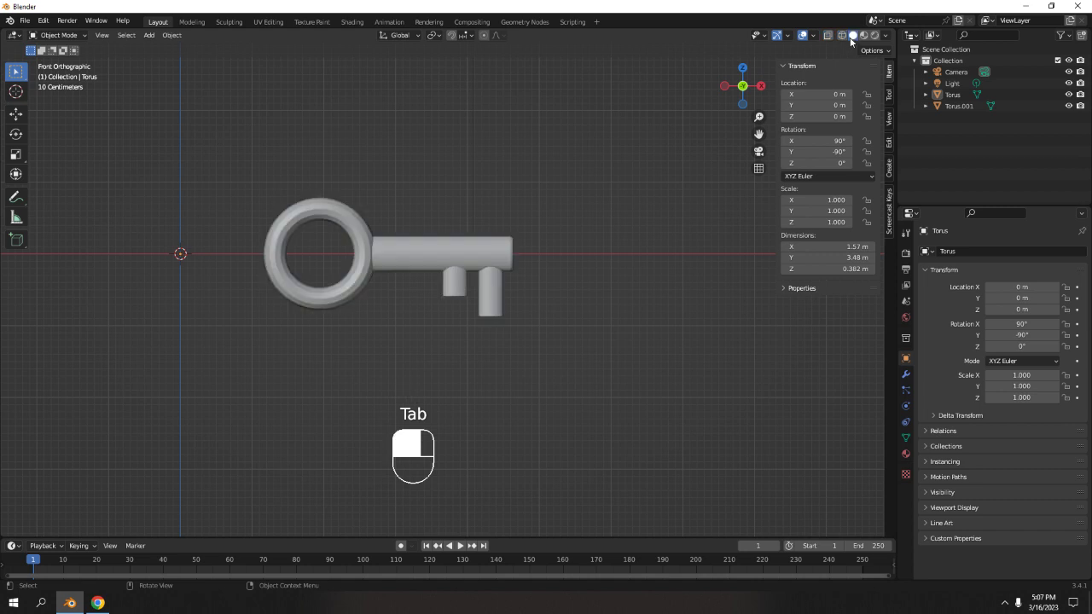
{"action": "scroll", "coordinate": [614, 304], "scroll_direction": "down", "scroll_amount": 3}
{"action": "mouse_move", "coordinate": [614, 304]}
{"action": "middle_mouse_down"}
{"action": "mouse_move", "coordinate": [374, 339]}
{"action": "mouse_move", "coordinate": [324, 254]}
{"action": "mouse_move", "coordinate": [468, 267]}
{"action": "mouse_move", "coordinate": [518, 318]}
{"action": "mouse_move", "coordinate": [615, 310]}
{"action": "mouse_move", "coordinate": [577, 275]}
{"action": "mouse_move", "coordinate": [563, 281]}
{"action": "mouse_move", "coordinate": [616, 311]}
{"action": "mouse_move", "coordinate": [590, 307]}
{"action": "middle_mouse_up"}
{"action": "scroll", "coordinate": [615, 309], "scroll_direction": "up", "scroll_amount": 6}
{"action": "mouse_move", "coordinate": [573, 294]}
{"action": "middle_mouse_down"}
{"action": "mouse_move", "coordinate": [448, 288]}
{"action": "mouse_move", "coordinate": [579, 301]}
{"action": "middle_mouse_up"}
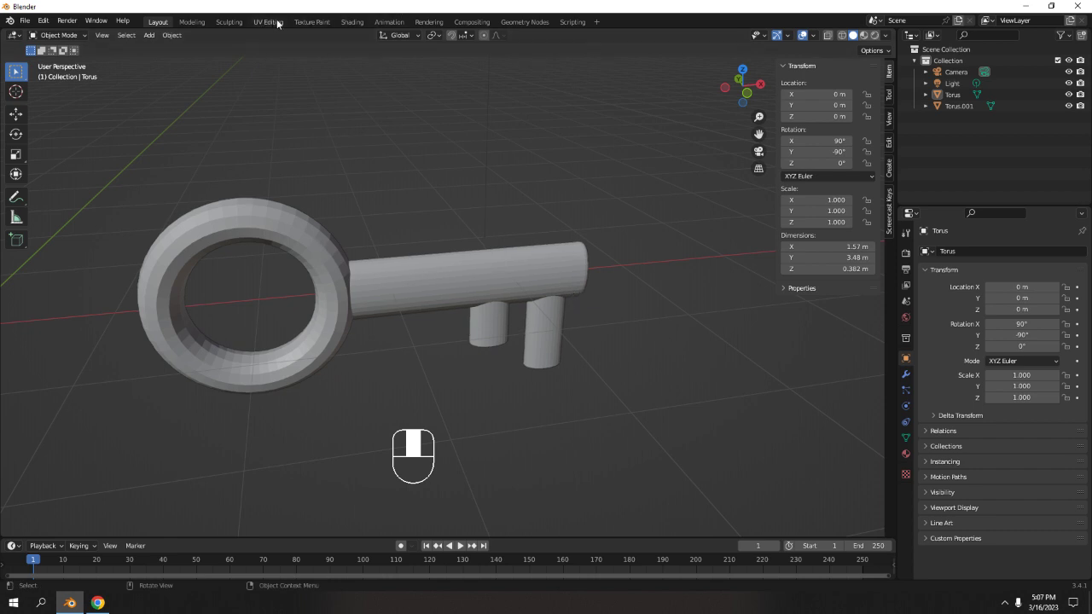
Select all the key parts and join them into a single object.
{"action": "left_click_drag", "start_coordinate": [154, 234], "coordinate": [594, 383]}
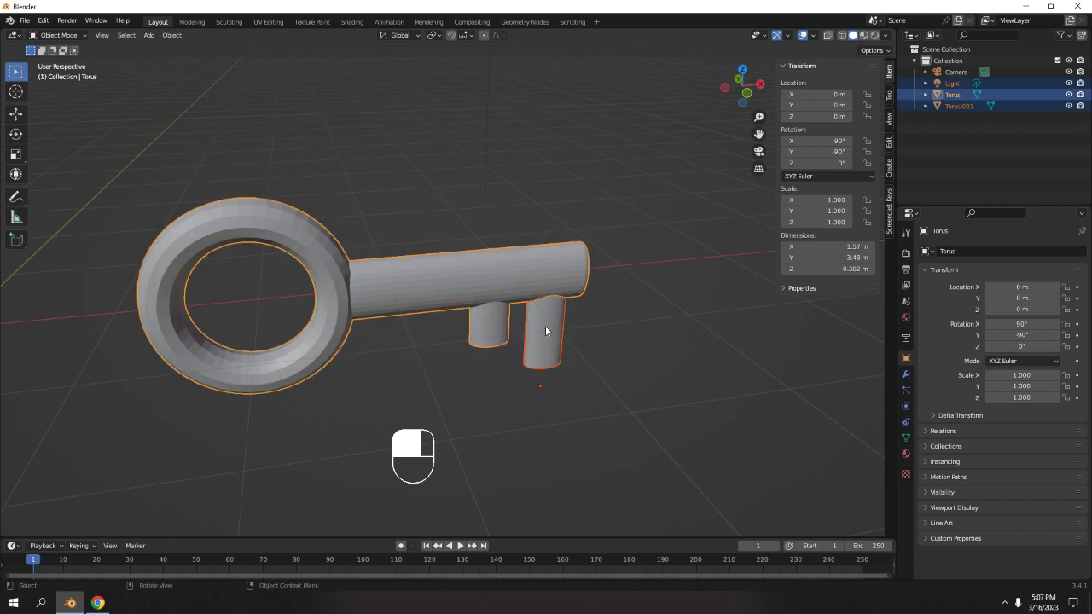
{"action": "key", "text": "ctrl+j"}
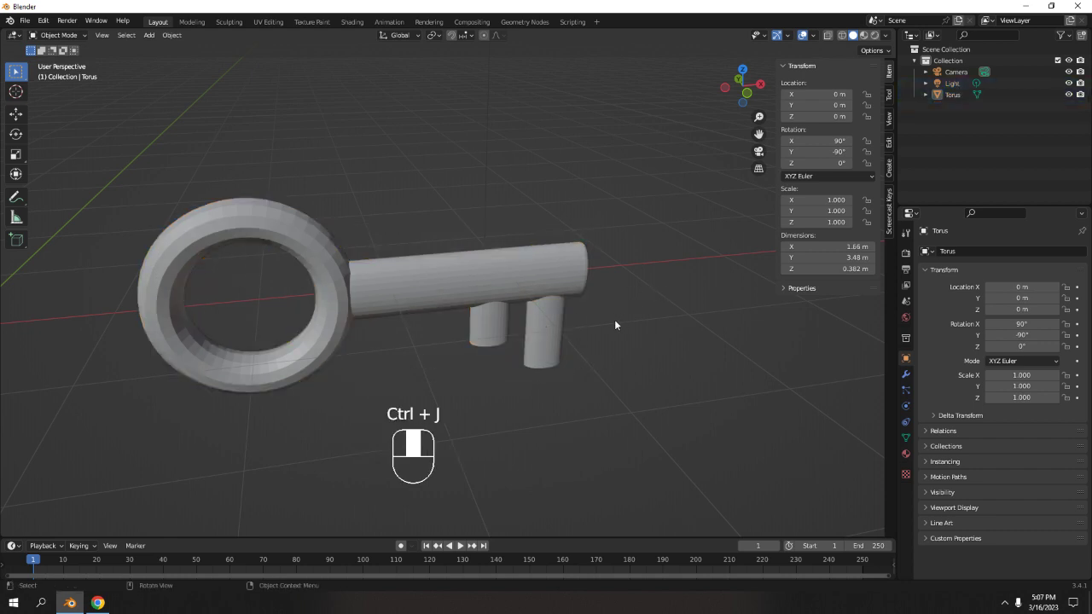
{"action": "middle_click_drag", "start_coordinate": [615, 324], "coordinate": [584, 292]}
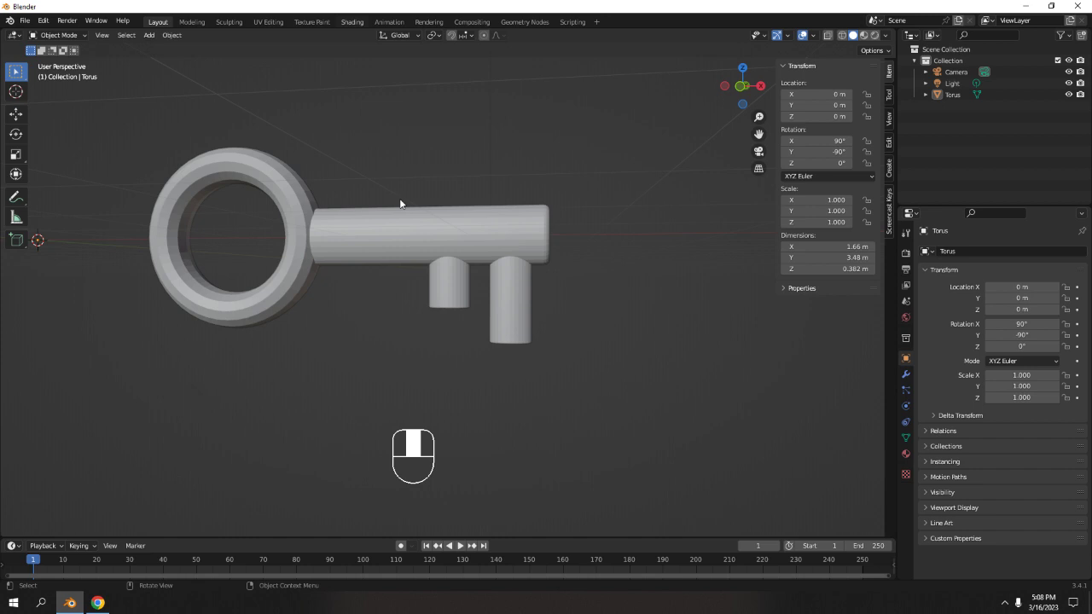
Switch to the Shading workspace, select the key and add a new material to it.
{"action": "left_click", "coordinate": [361, 21]}
{"action": "middle_click_drag", "start_coordinate": [572, 283], "coordinate": [640, 275]}
{"action": "scroll", "coordinate": [638, 273], "scroll_direction": "up", "scroll_amount": 5}
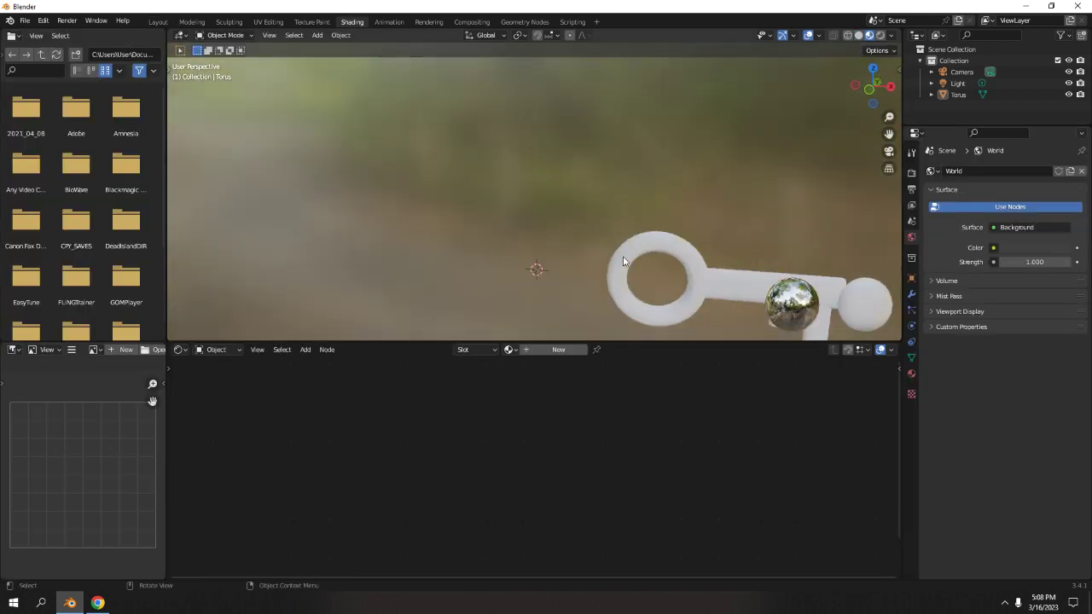
{"action": "middle_click_drag", "start_coordinate": [695, 254], "coordinate": [541, 170]}
{"action": "scroll", "coordinate": [534, 201], "scroll_direction": "up", "scroll_amount": 4}
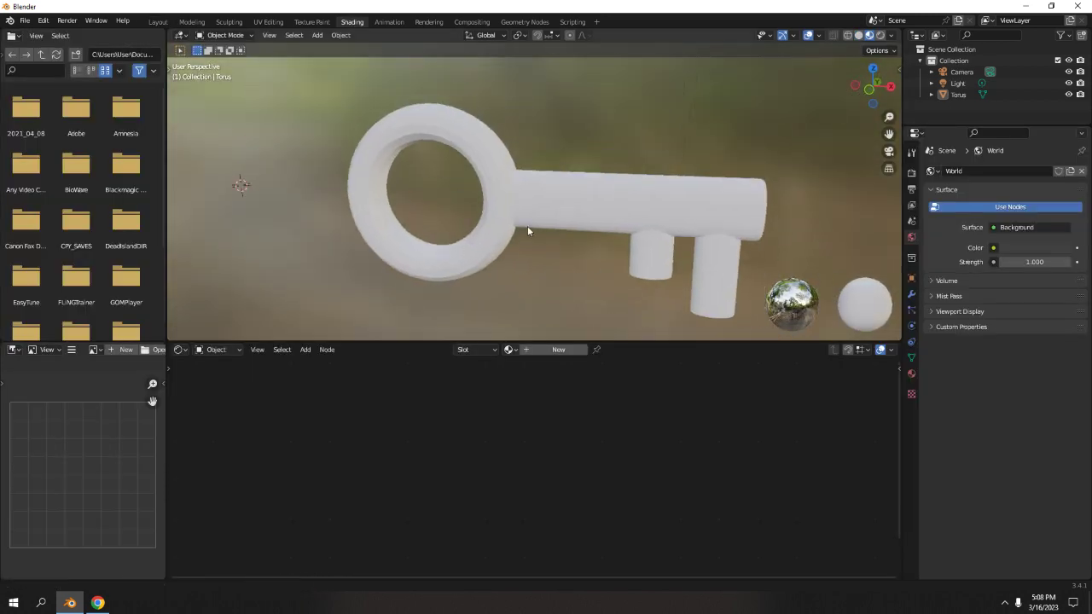
{"action": "left_click", "coordinate": [515, 175]}
{"action": "left_click", "coordinate": [563, 350]}
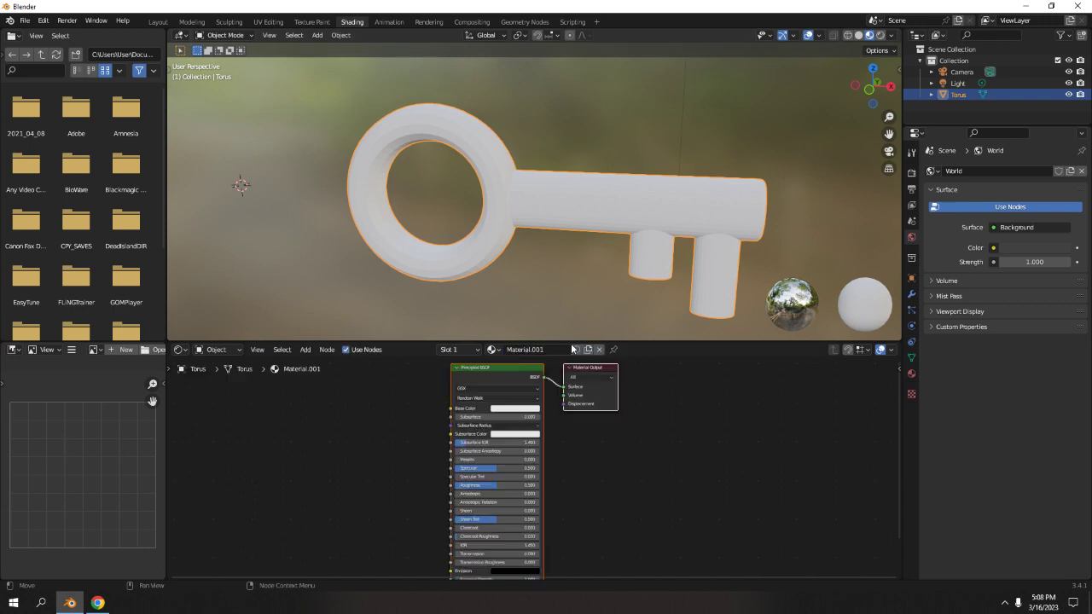
Set the material's Metallic to about 0.79 and raise Specular to about 1.
{"action": "left_click_drag", "start_coordinate": [483, 459], "coordinate": [479, 485]}
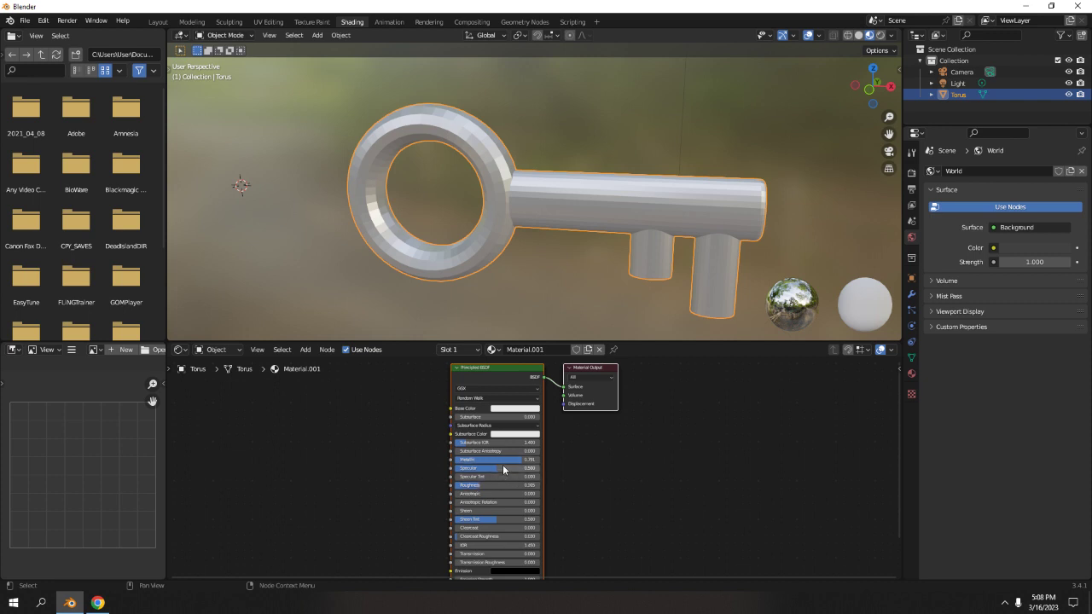
{"action": "mouse_move", "coordinate": [503, 467]}
{"action": "left_mouse_down"}
{"action": "mouse_move", "coordinate": [454, 467]}
{"action": "mouse_move", "coordinate": [541, 467]}
{"action": "left_mouse_up"}
Preview the key in rendered and material preview shading from several angles.
{"action": "left_click", "coordinate": [880, 36]}
{"action": "scroll", "coordinate": [476, 157], "scroll_direction": "down", "scroll_amount": 4}
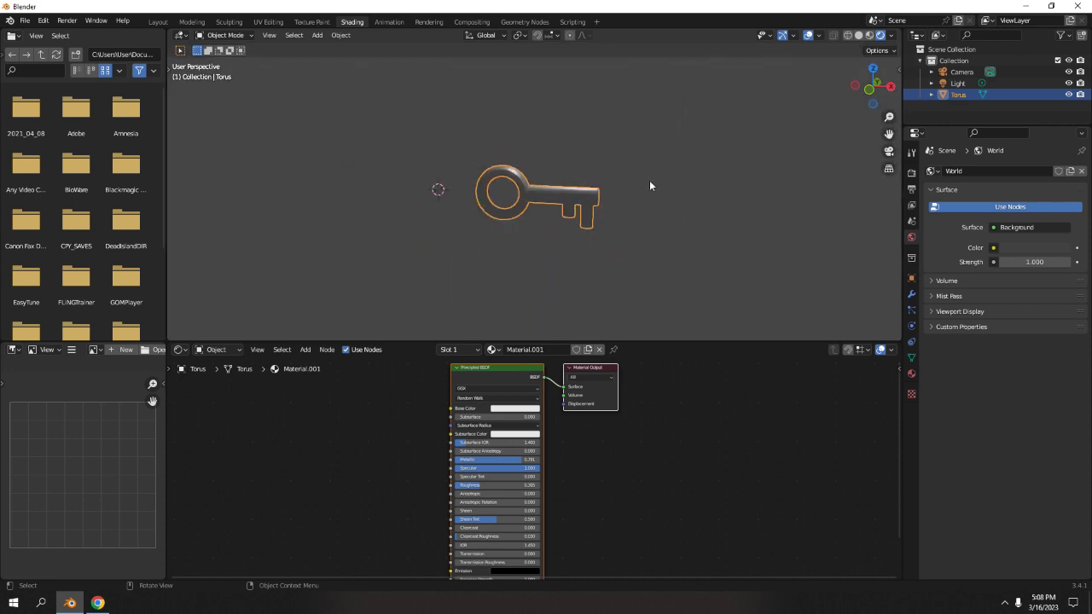
{"action": "middle_click_drag", "start_coordinate": [649, 186], "coordinate": [581, 213]}
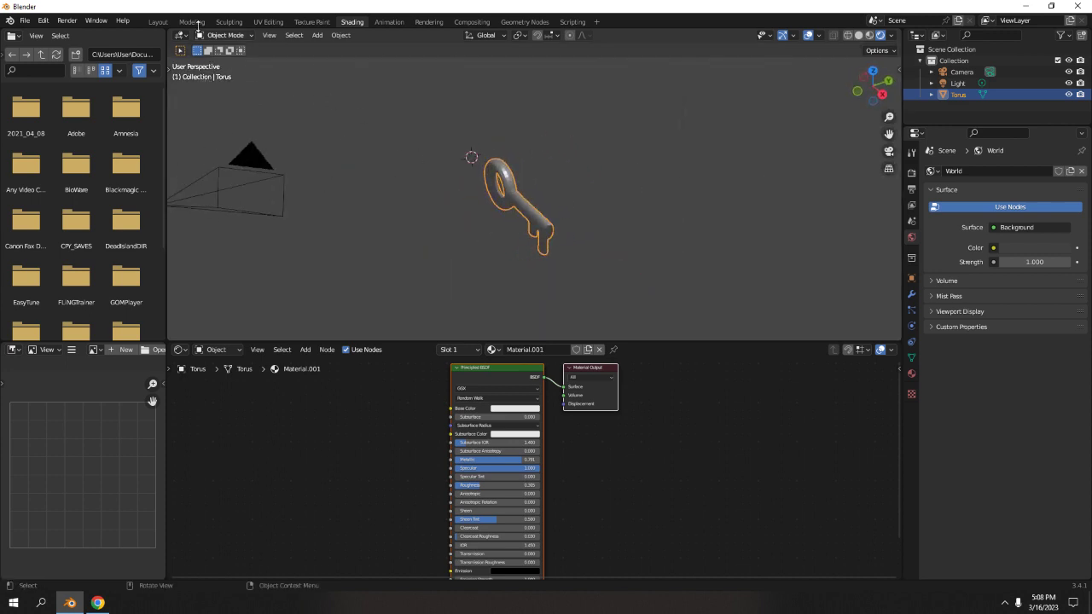
{"action": "left_click", "coordinate": [869, 36]}
{"action": "middle_click_drag", "start_coordinate": [337, 143], "coordinate": [391, 154]}
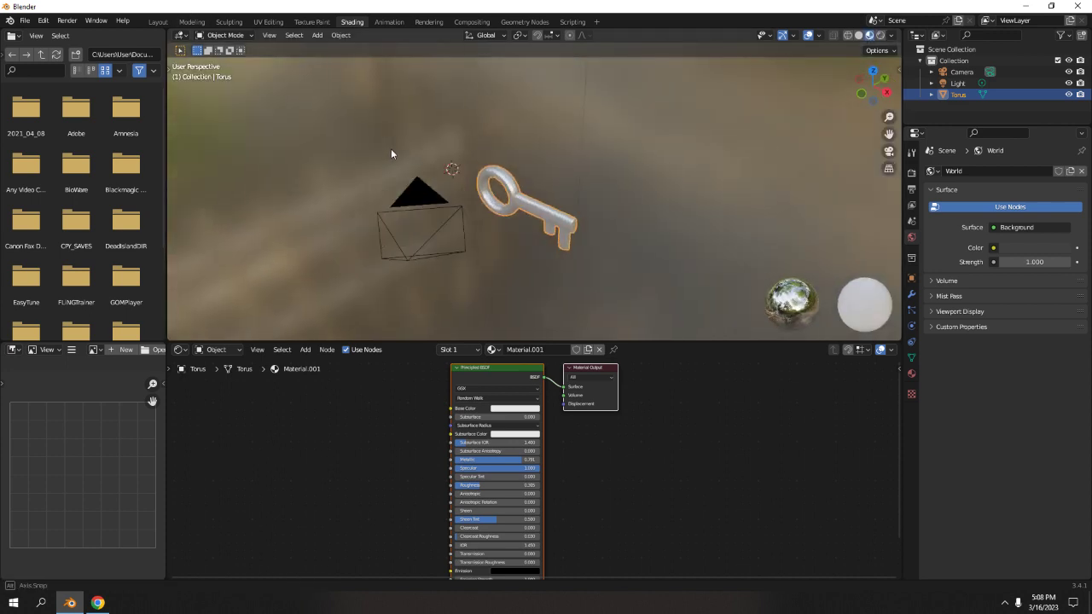
{"action": "scroll", "coordinate": [621, 233], "scroll_direction": "up", "scroll_amount": 5}
{"action": "middle_click_drag", "start_coordinate": [606, 183], "coordinate": [548, 130]}
{"action": "scroll", "coordinate": [611, 112], "scroll_direction": "up", "scroll_amount": 3}
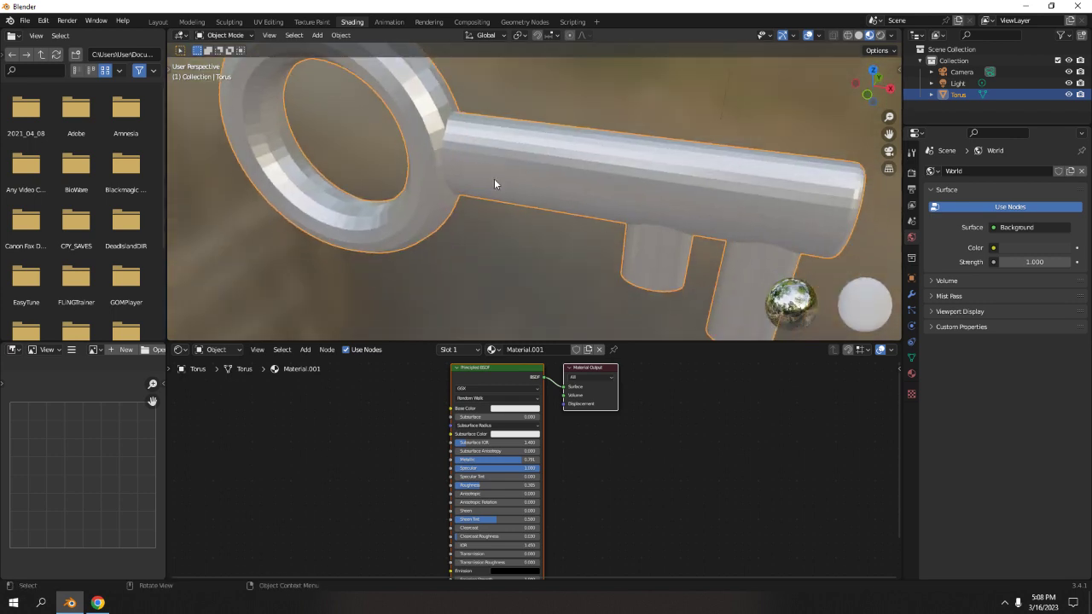
Apply Shade Smooth to the key object.
{"action": "middle_click_drag", "start_coordinate": [494, 183], "coordinate": [478, 154]}
{"action": "right_click", "coordinate": [478, 154]}
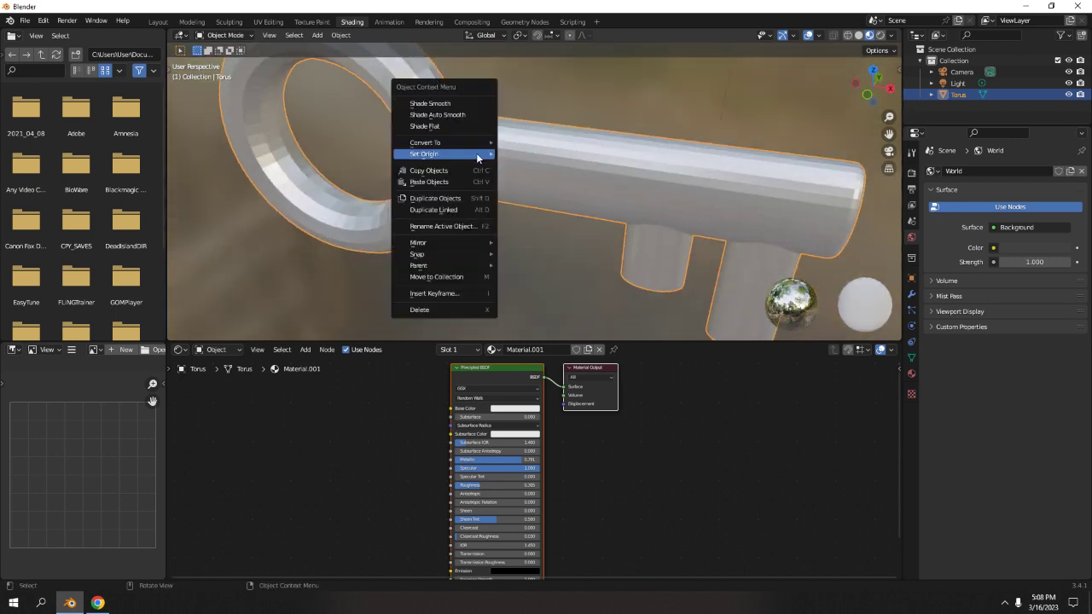
{"action": "left_click", "coordinate": [456, 108]}
{"action": "scroll", "coordinate": [633, 192], "scroll_direction": "down", "scroll_amount": 5}
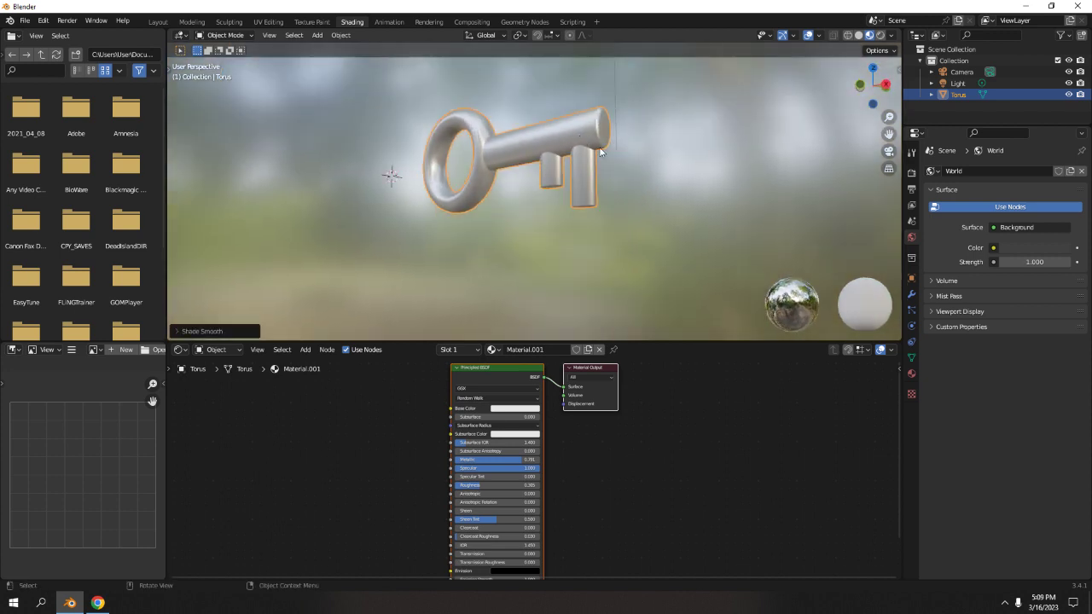
Enable Auto Smooth in the key mesh's Normals settings.
{"action": "left_click", "coordinate": [911, 359]}
{"action": "left_click", "coordinate": [945, 406]}
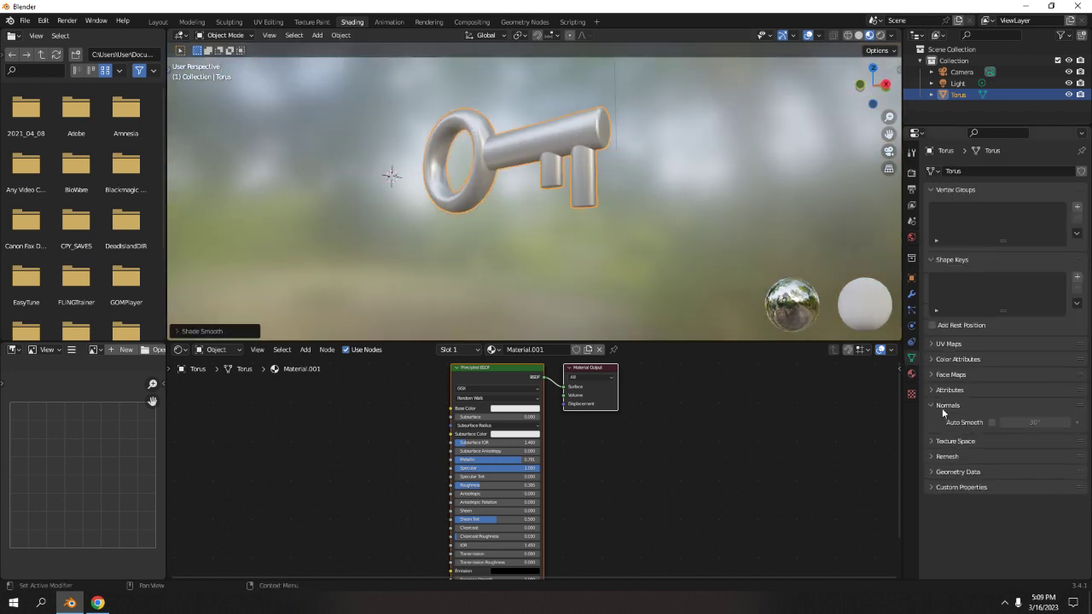
{"action": "left_click", "coordinate": [993, 423]}
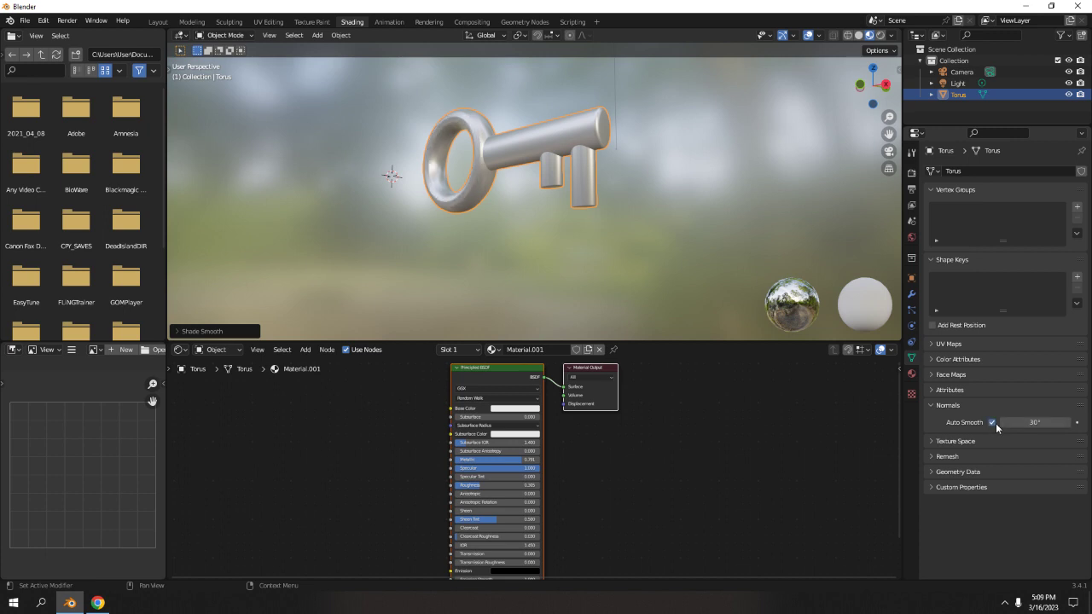
Inspect the ring up close and turn Auto Smooth off again.
{"action": "middle_click_drag", "start_coordinate": [594, 179], "coordinate": [695, 268]}
{"action": "scroll", "coordinate": [694, 268], "scroll_direction": "up", "scroll_amount": 8}
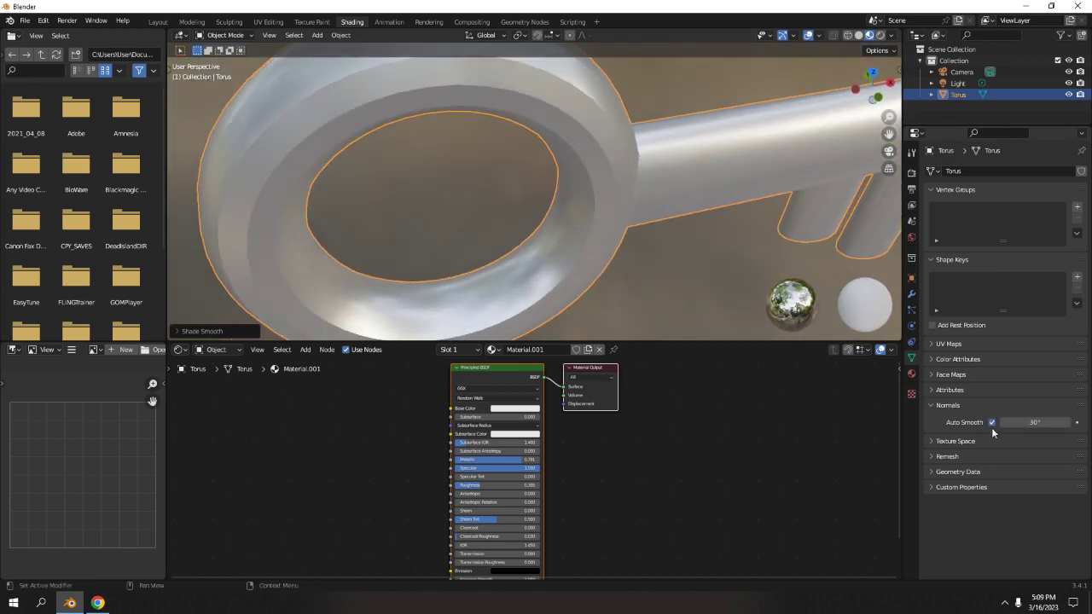
{"action": "left_click", "coordinate": [992, 422]}
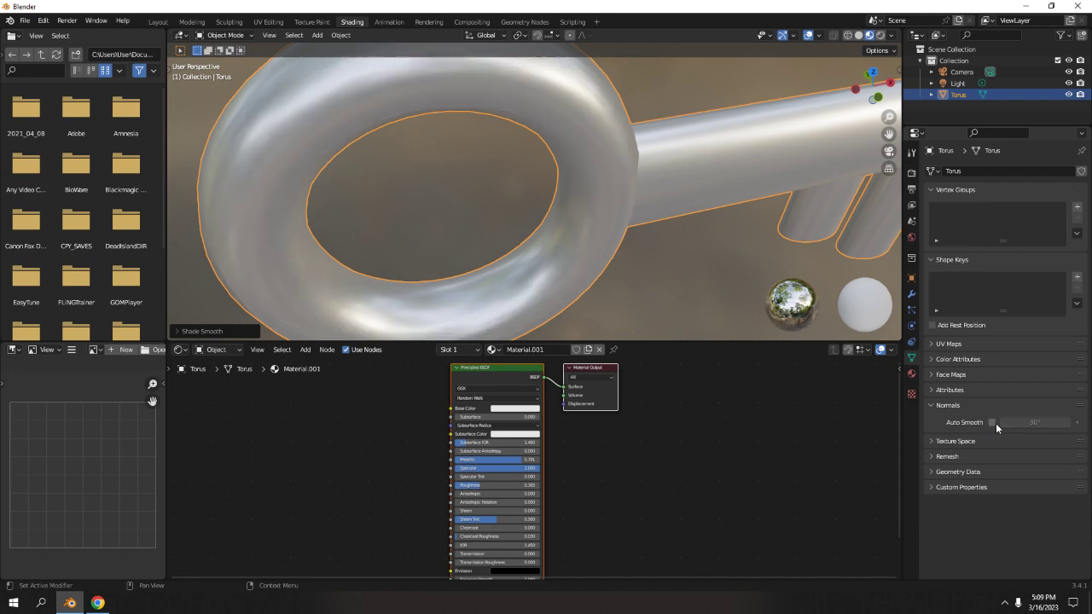
{"action": "scroll", "coordinate": [715, 229], "scroll_direction": "down", "scroll_amount": 6}
{"action": "mouse_move", "coordinate": [715, 229]}
{"action": "middle_mouse_down"}
{"action": "mouse_move", "coordinate": [607, 184]}
{"action": "mouse_move", "coordinate": [557, 119]}
{"action": "mouse_move", "coordinate": [409, 124]}
{"action": "mouse_move", "coordinate": [347, 186]}
{"action": "mouse_move", "coordinate": [487, 206]}
{"action": "mouse_move", "coordinate": [615, 193]}
{"action": "mouse_move", "coordinate": [657, 141]}
{"action": "mouse_move", "coordinate": [633, 99]}
{"action": "mouse_move", "coordinate": [585, 66]}
{"action": "mouse_move", "coordinate": [567, 192]}
{"action": "mouse_move", "coordinate": [615, 219]}
{"action": "mouse_move", "coordinate": [625, 182]}
{"action": "mouse_move", "coordinate": [608, 192]}
{"action": "middle_mouse_up"}
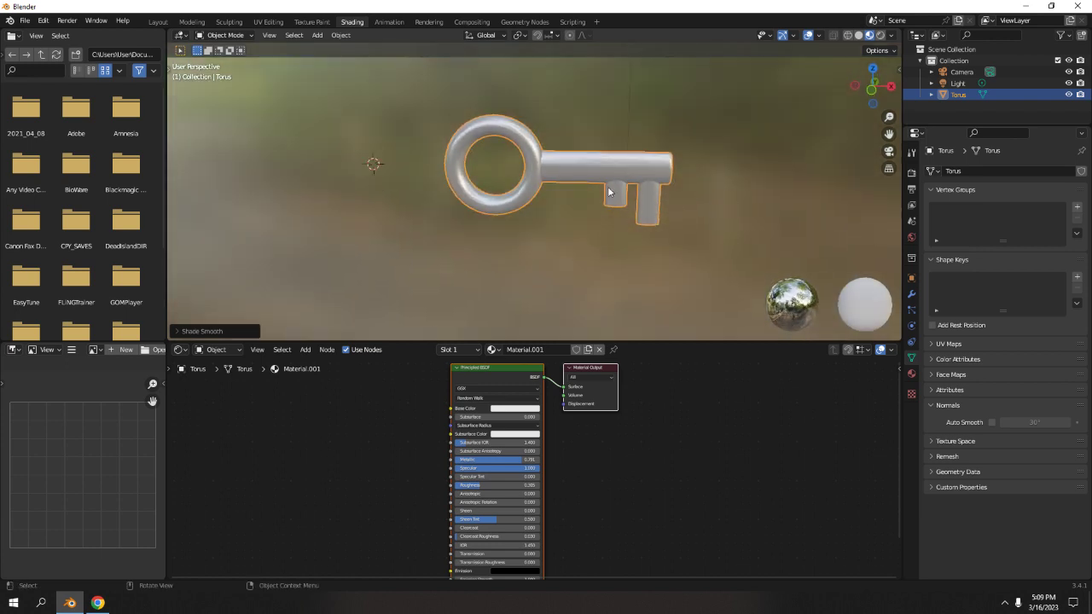